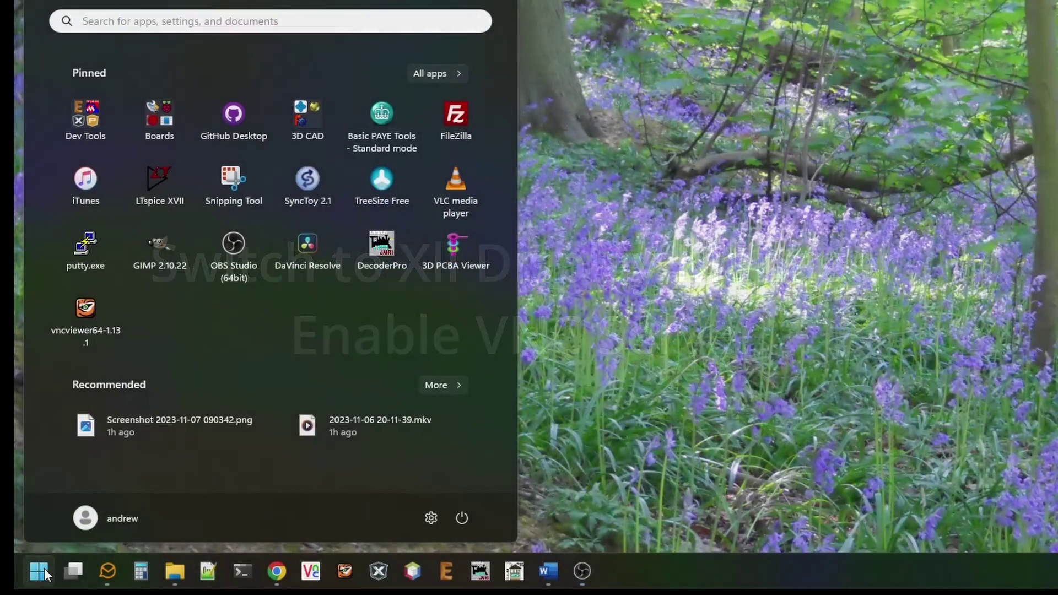
Step: Open a Command Prompt and SSH into the Pi as pi@raspberrypi, entering the password
type("cmd")
key("Return")
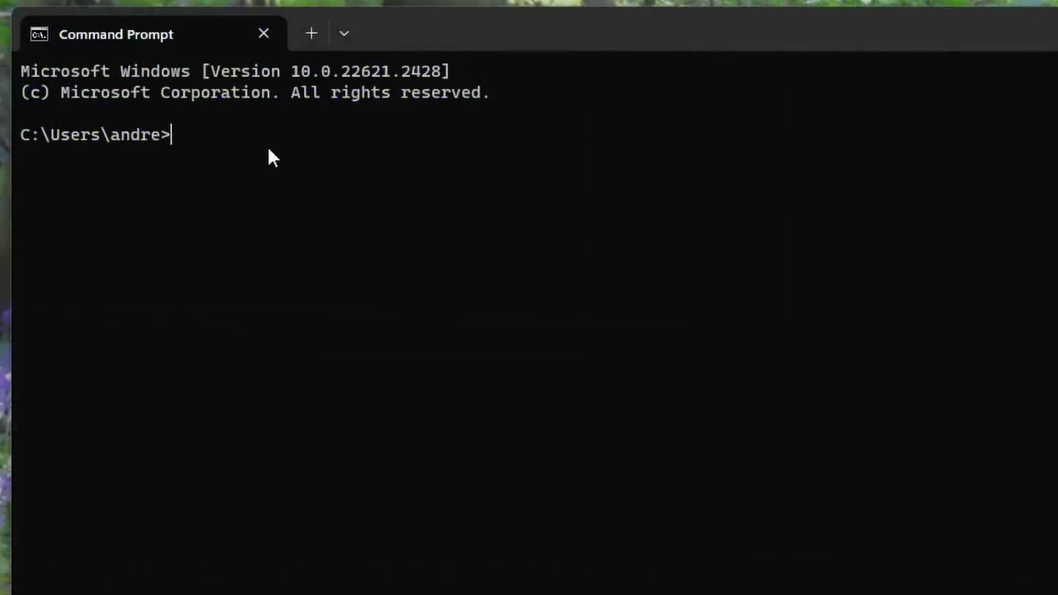
type("ssh pi@raspberrypi")
key("Return")
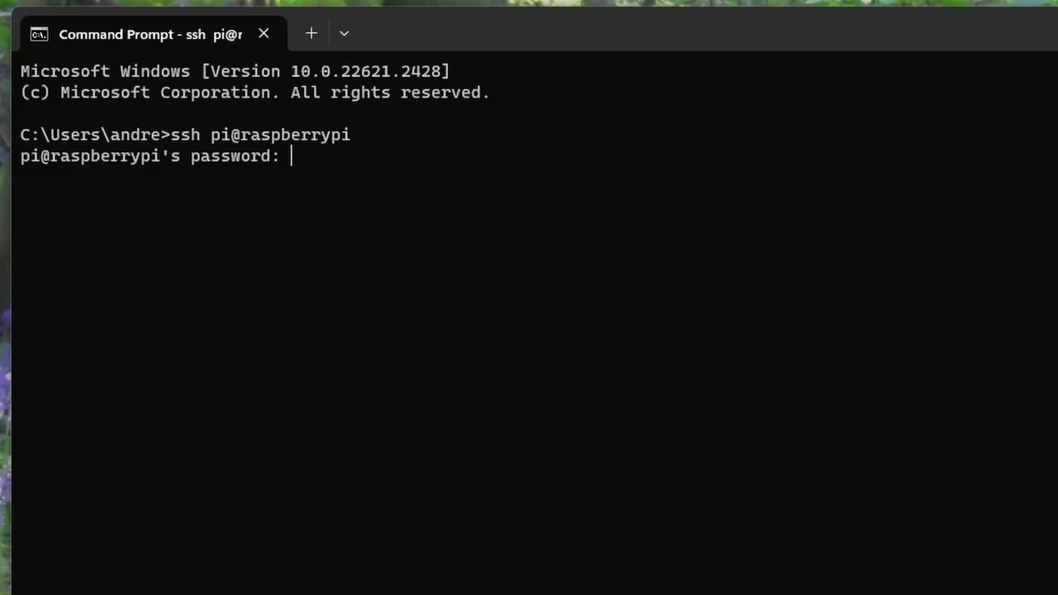
key("Return")
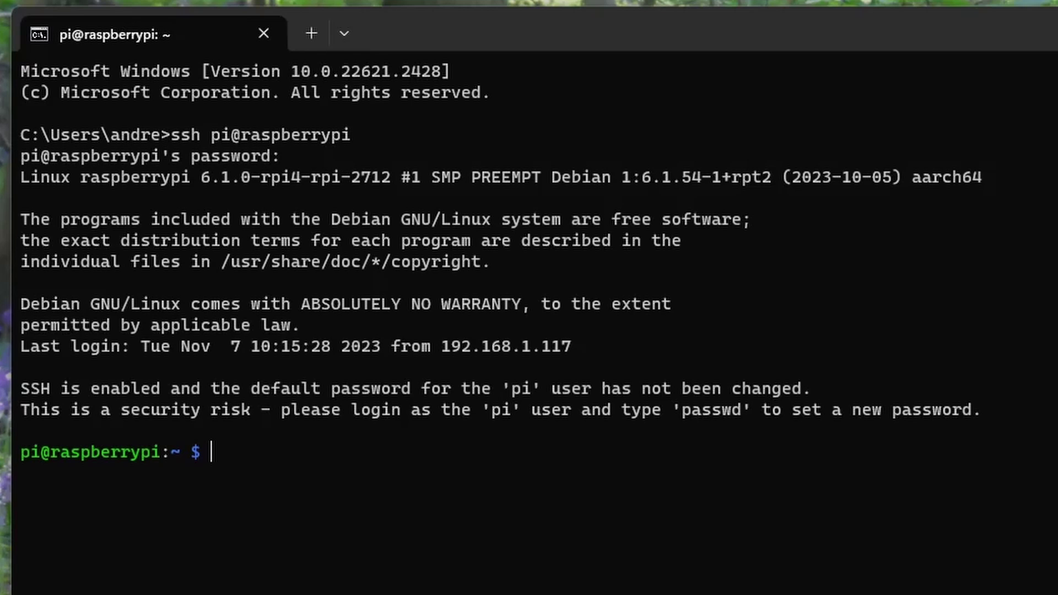
Step: Set Advanced Options > Wayland to W1 Openbox on X11 in sudo raspi-config, then finish and reboot
type("sudo raspi-config")
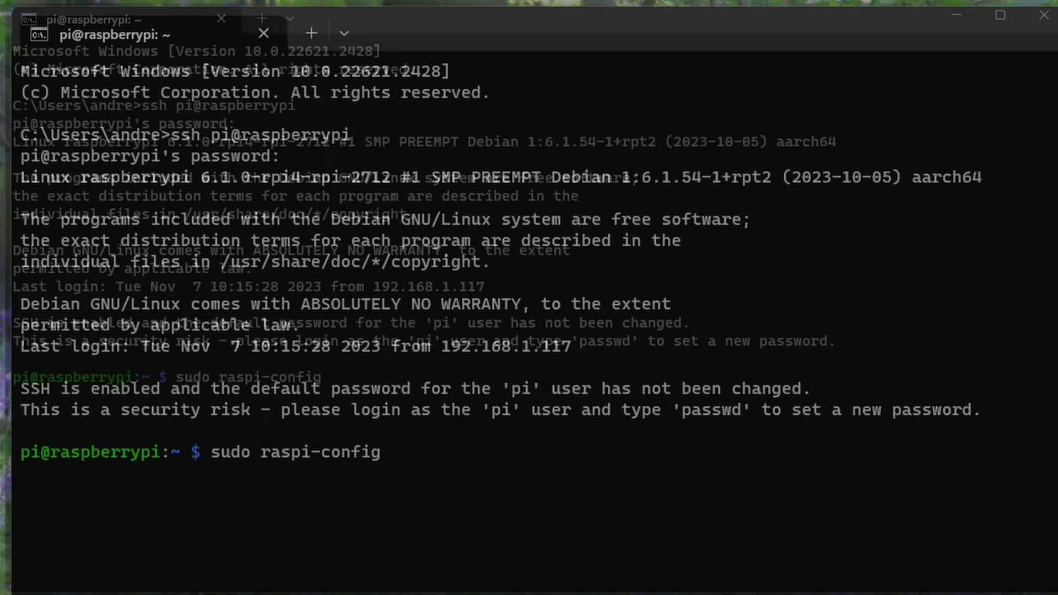
key("Return")
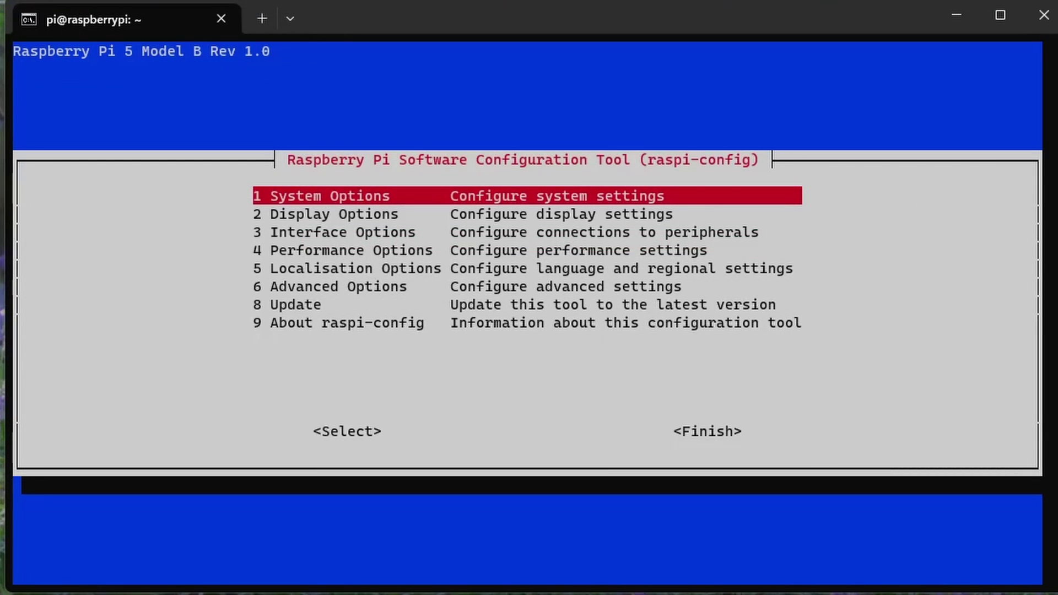
key("Down")
key("Down")
key("Down")
key("Down")
key("Down")
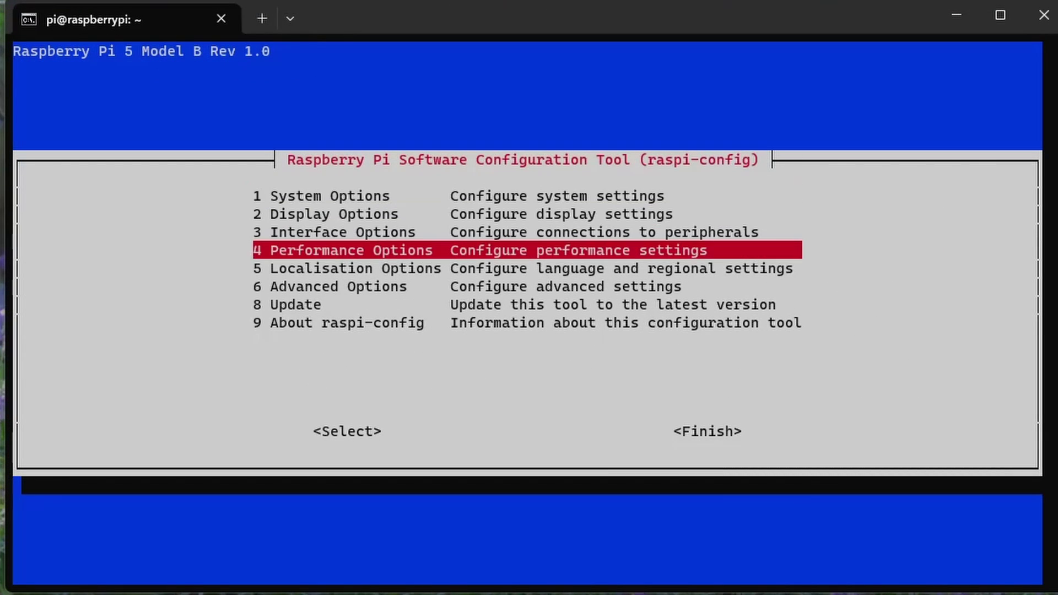
key("Return")
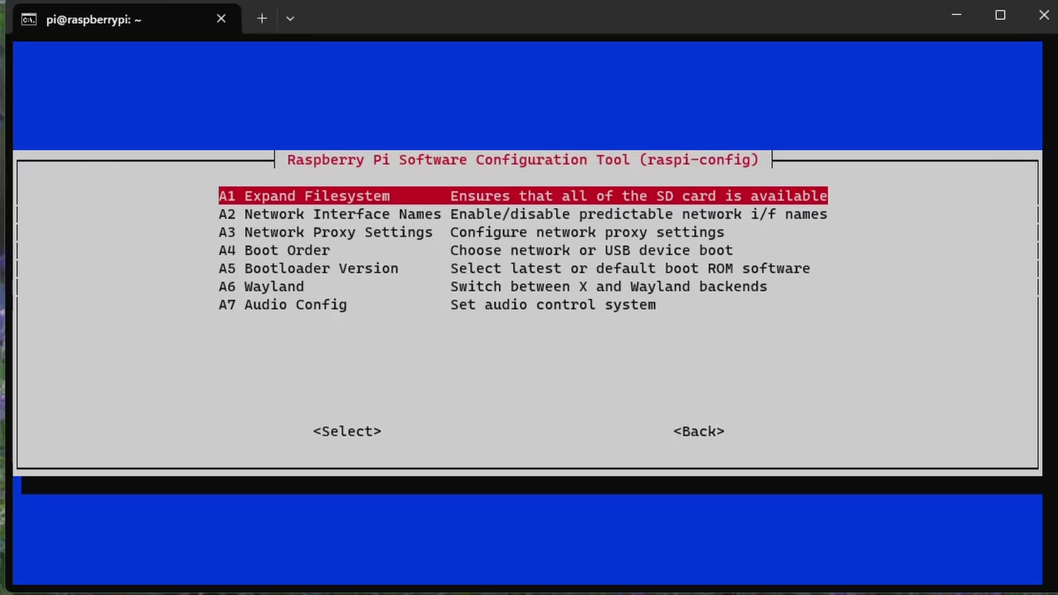
key("Down")
key("Down")
key("Down")
key("Down")
key("Down")
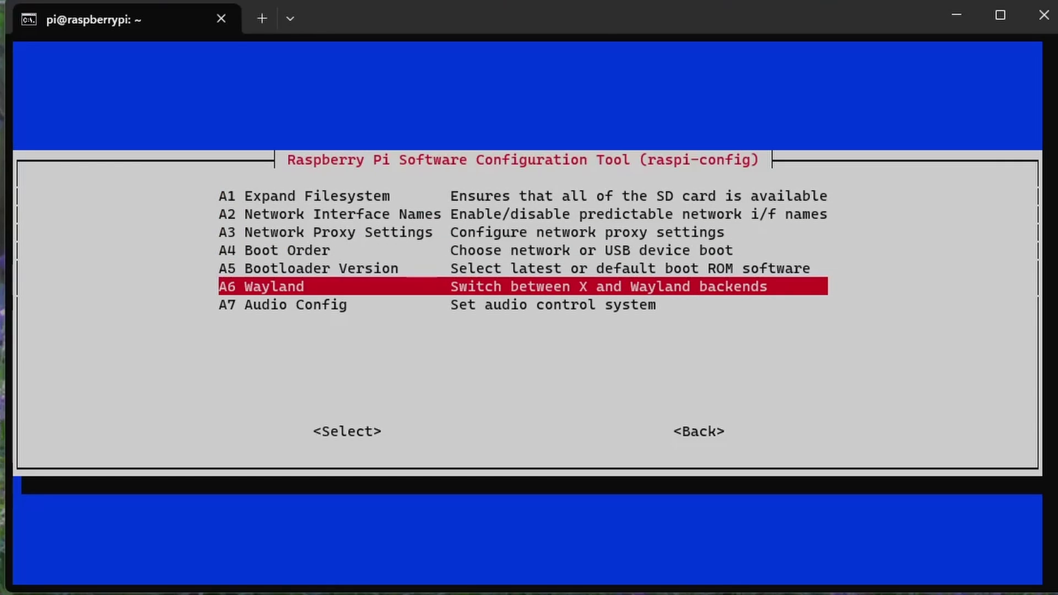
key("Return")
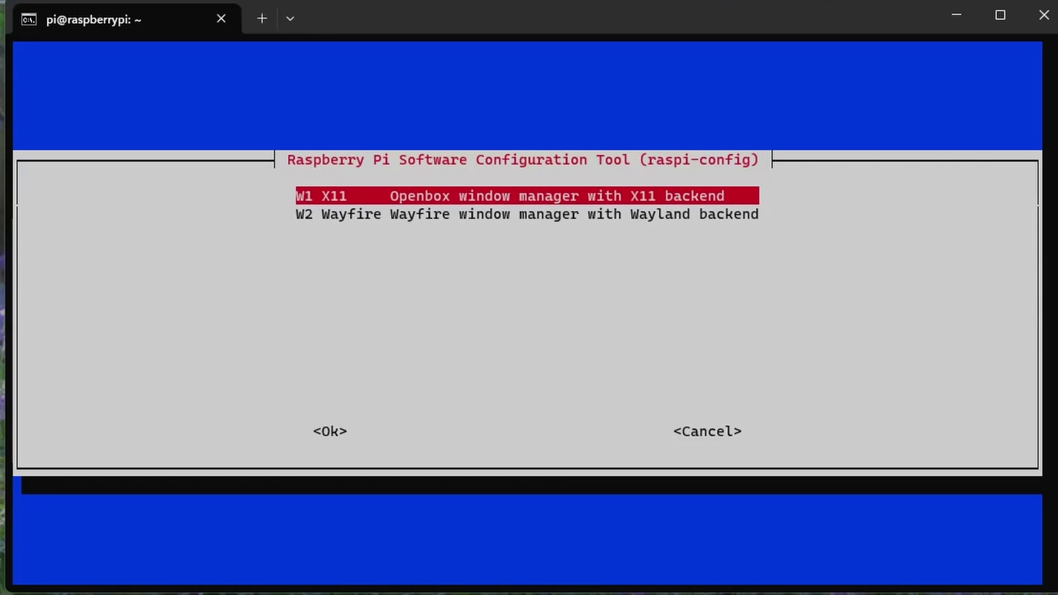
key("Tab")
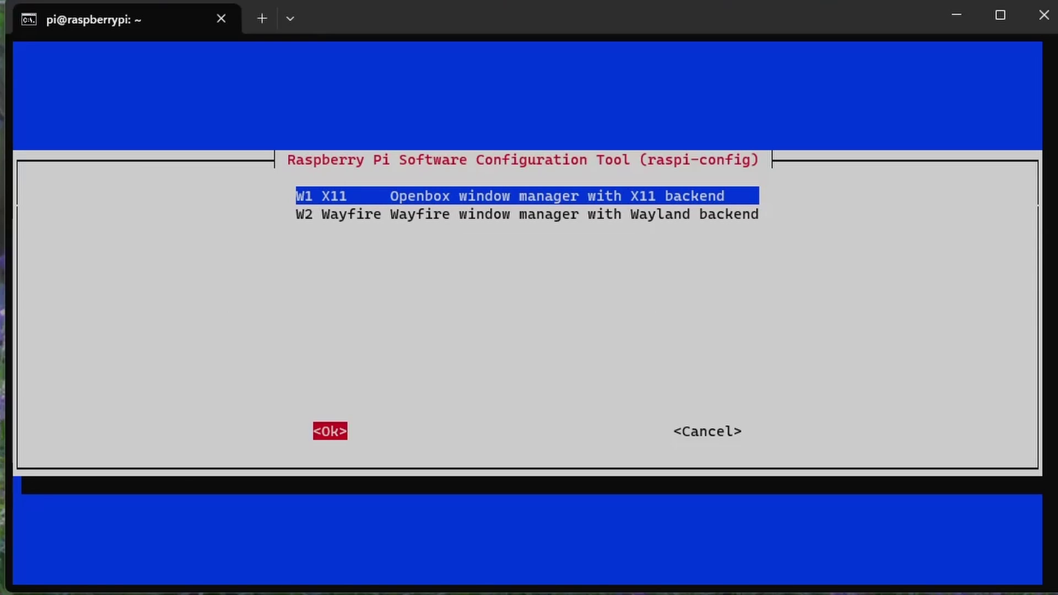
key("Return")
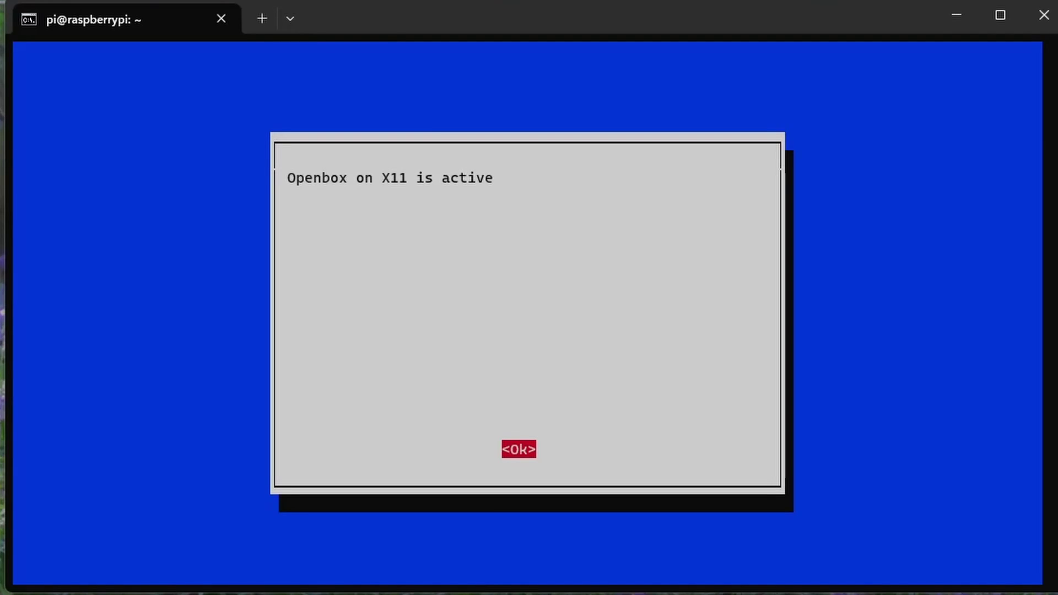
key("Return")
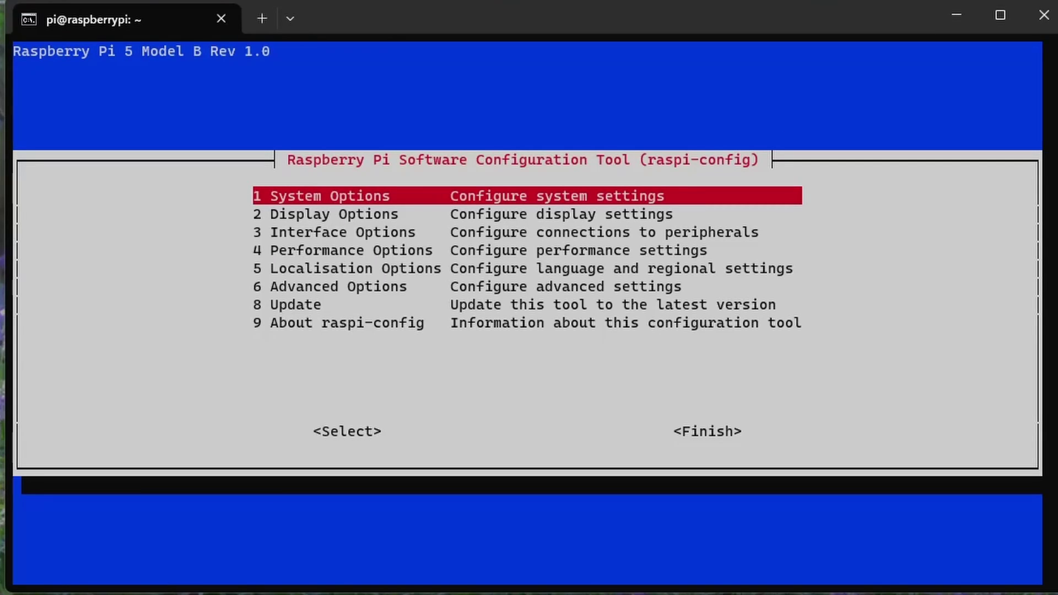
key("Tab")
key("Tab")
key("Return")
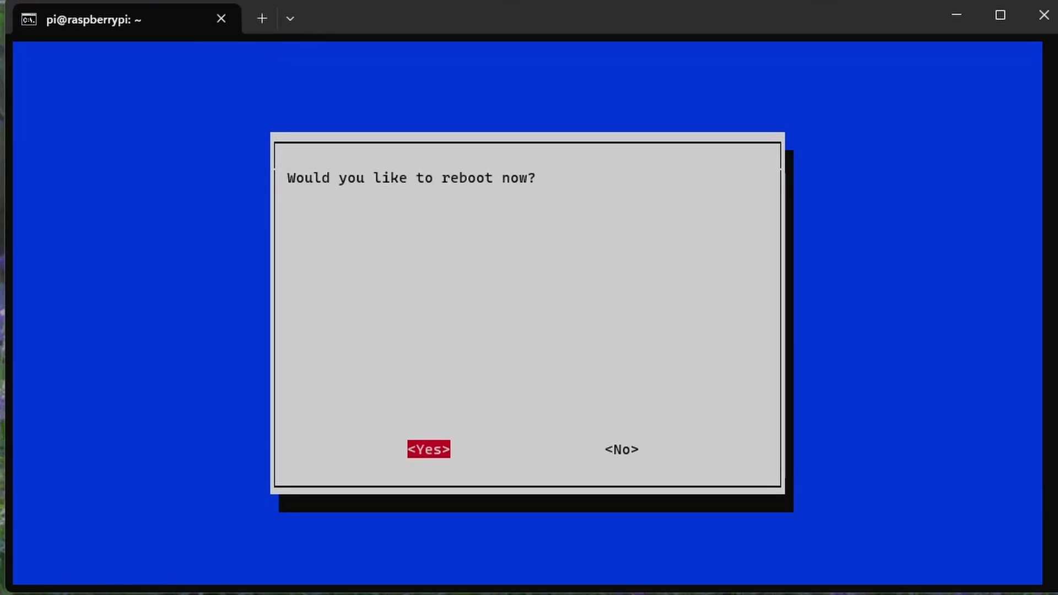
key("Return")
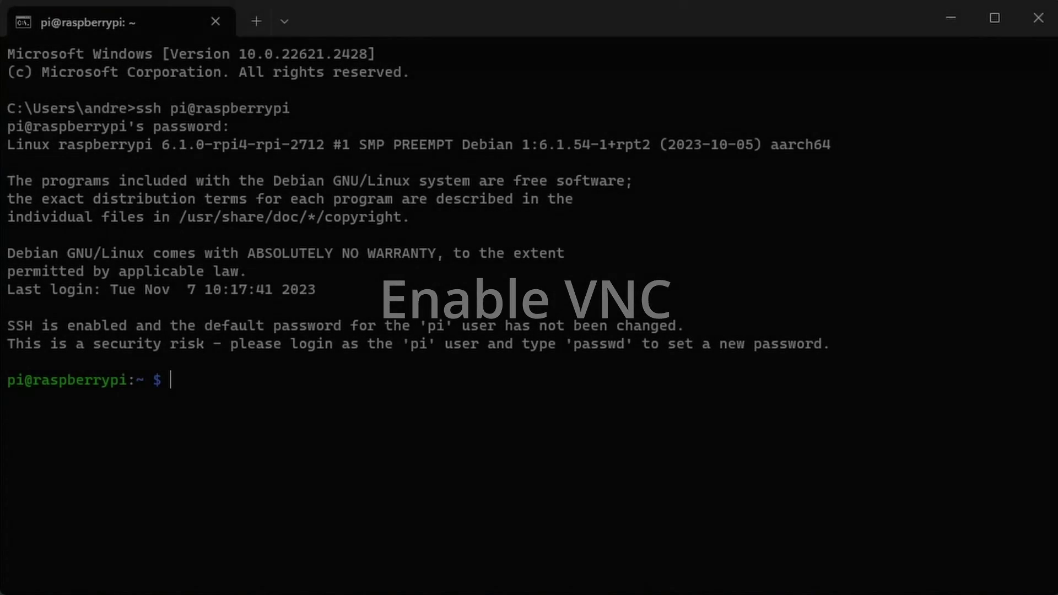
Step: Enable the VNC Server via sudo raspi-config Interface Options > I2 VNC
type("sudo raspi-config")
key("Return")
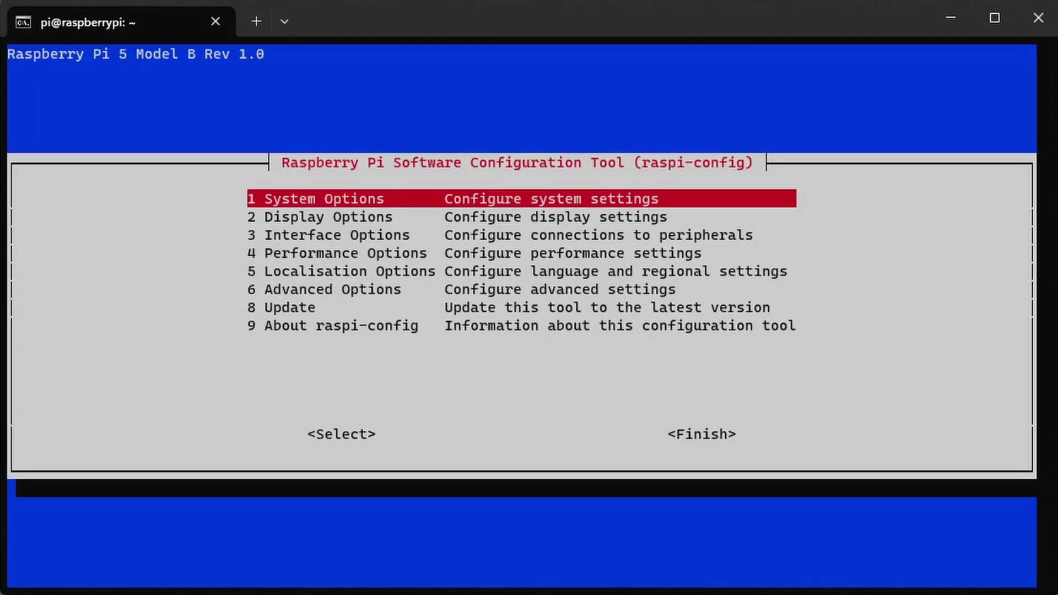
key("Down")
key("Down")
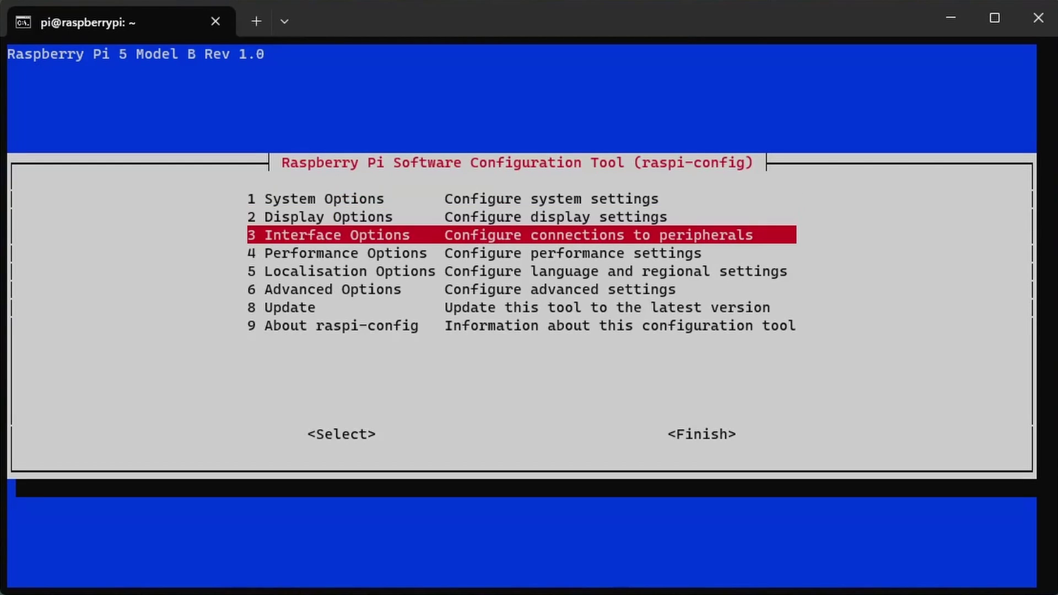
key("Return")
key("Down")
key("Return")
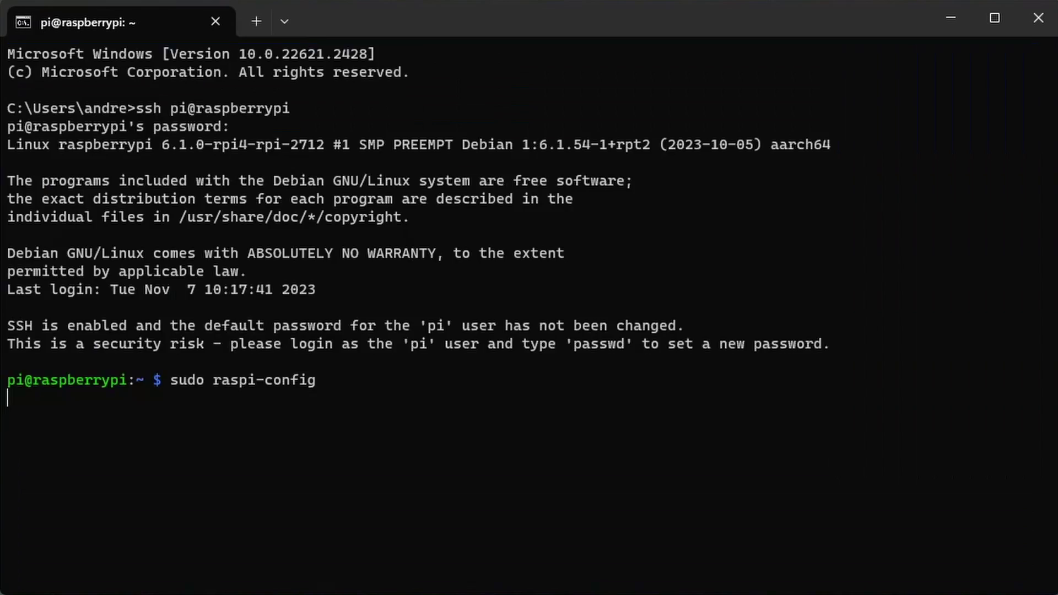
key("Left")
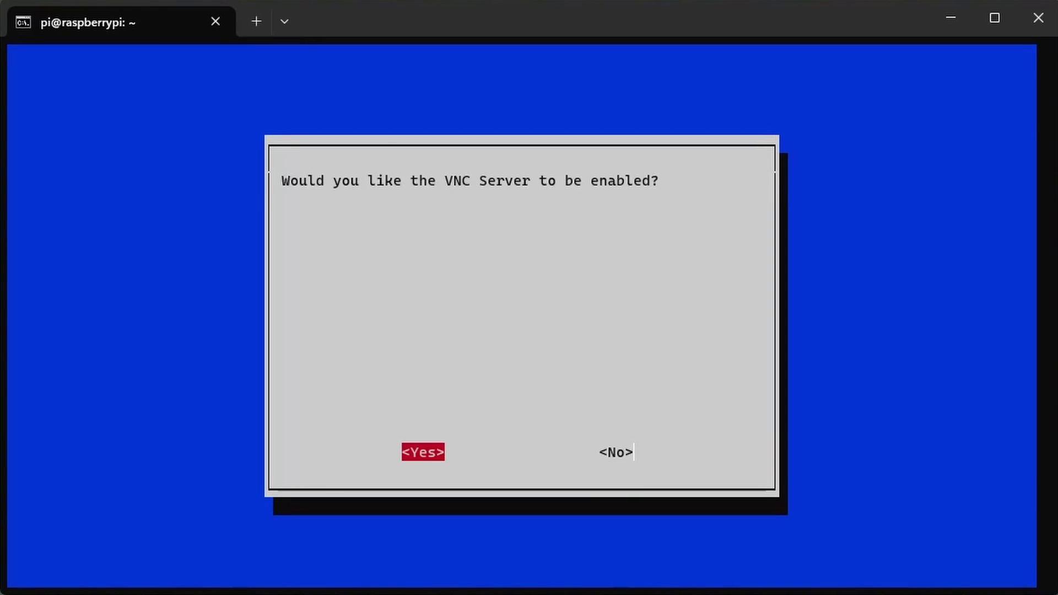
key("Return")
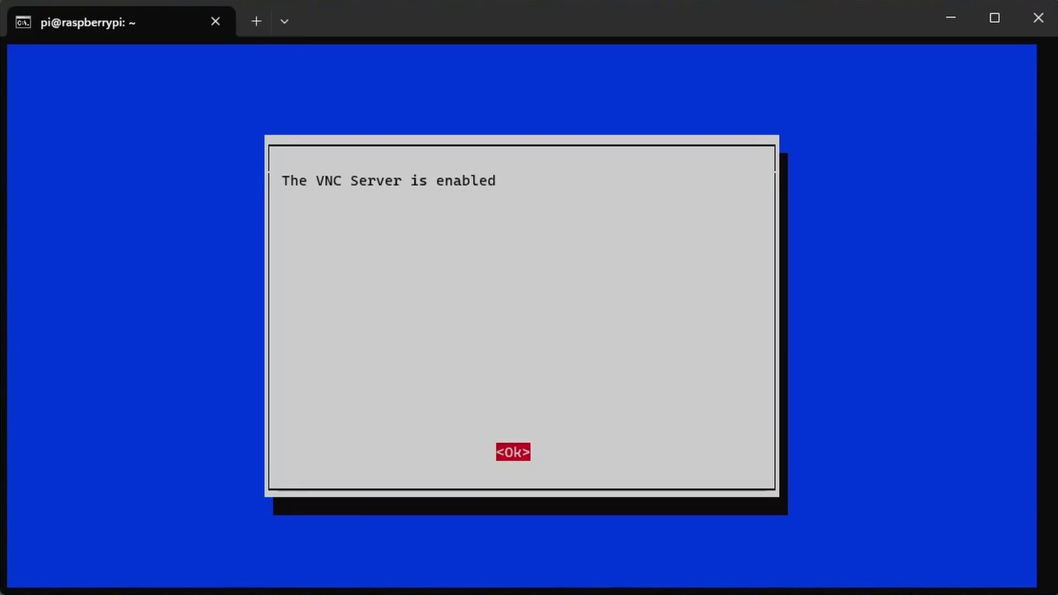
Step: Close raspi-config and log out of the SSH session with exit
key("Return")
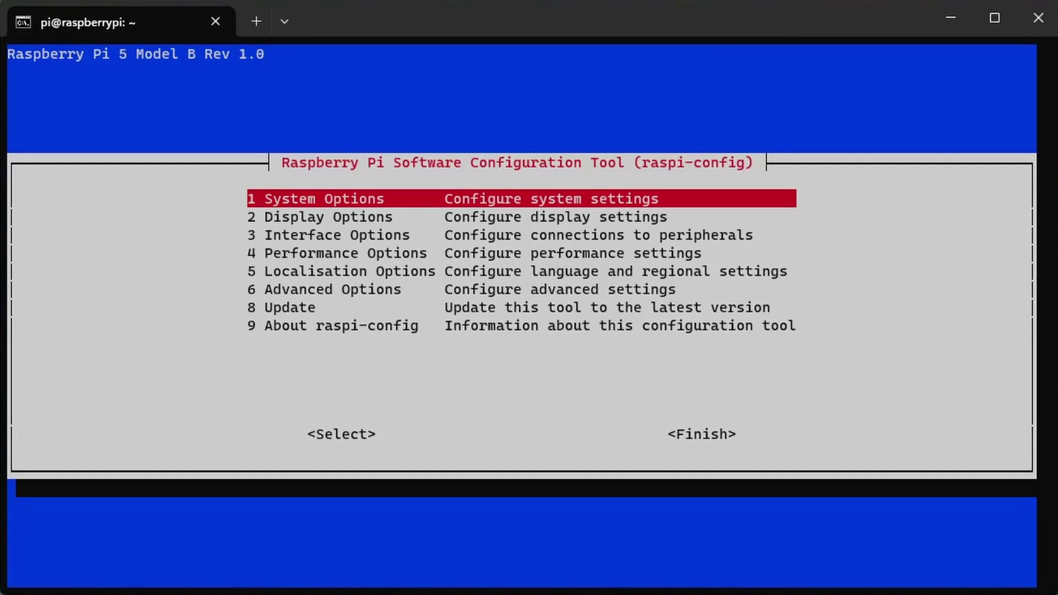
key("Tab")
key("Tab")
key("Return")
type("exit")
key("Return")
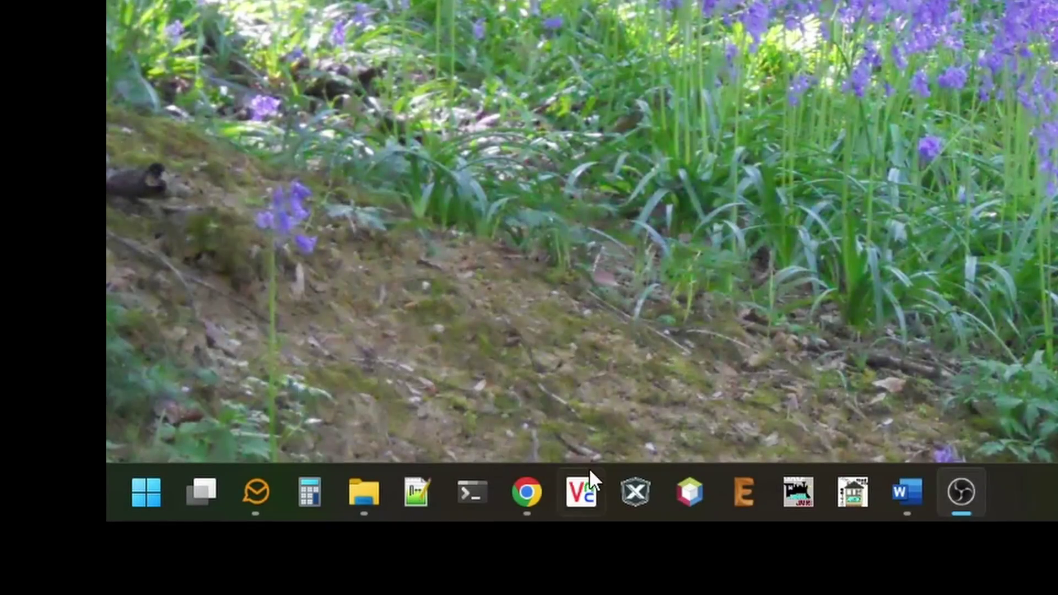
Step: Connect VNC Viewer to raspberrypi and authenticate with the pi user's password
left_click(579, 495)
left_click(673, 393)
type("**********")
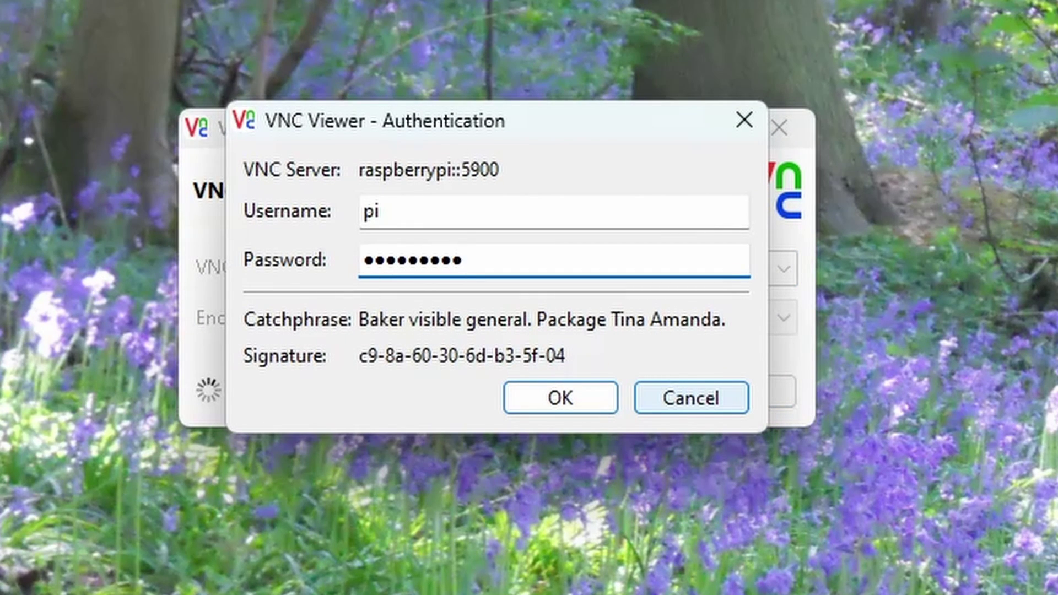
left_click(604, 399)
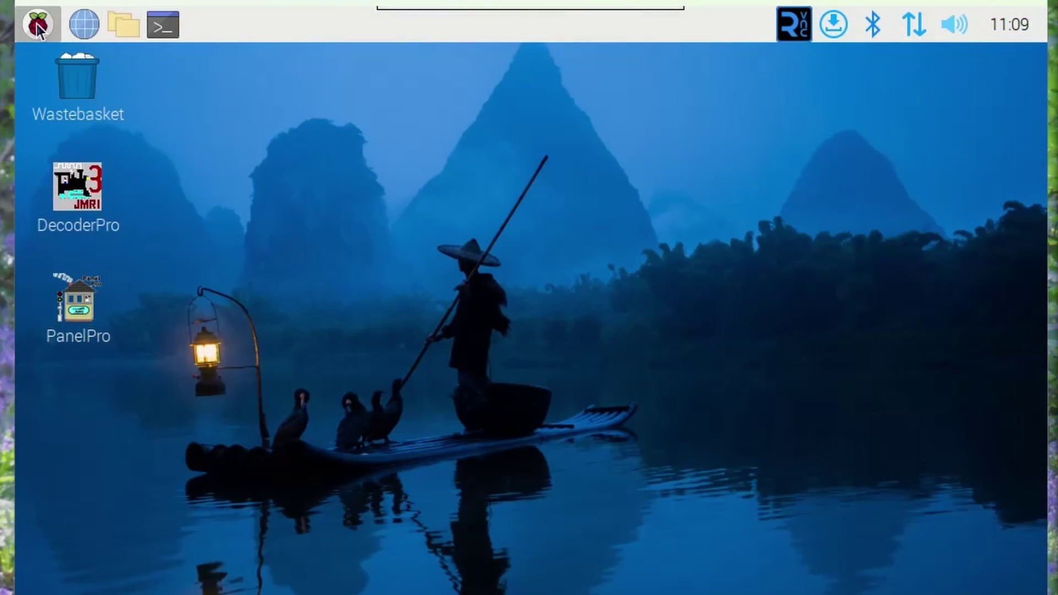
Step: Rename the Pi's hostname to sprog-pi5 in Raspberry Pi Configuration
left_click(38, 25)
mouse_move(68, 312)
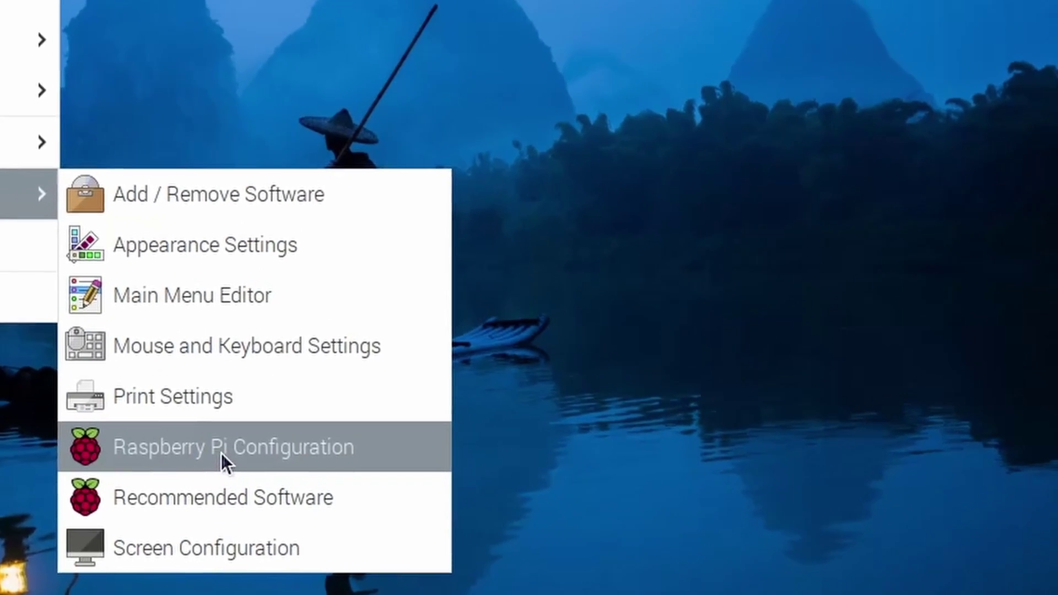
left_click(380, 514)
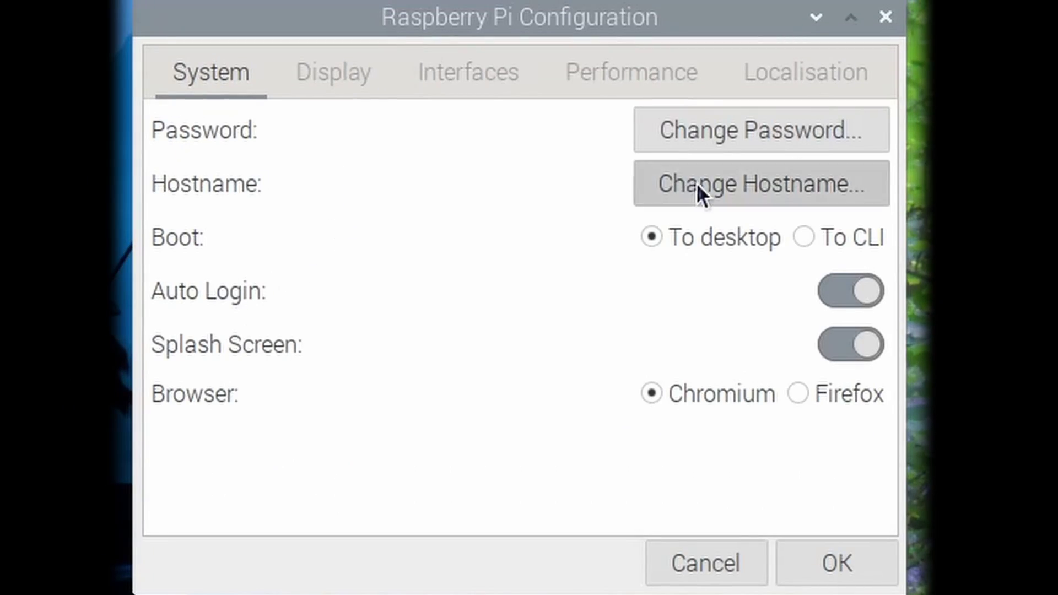
left_click(699, 189)
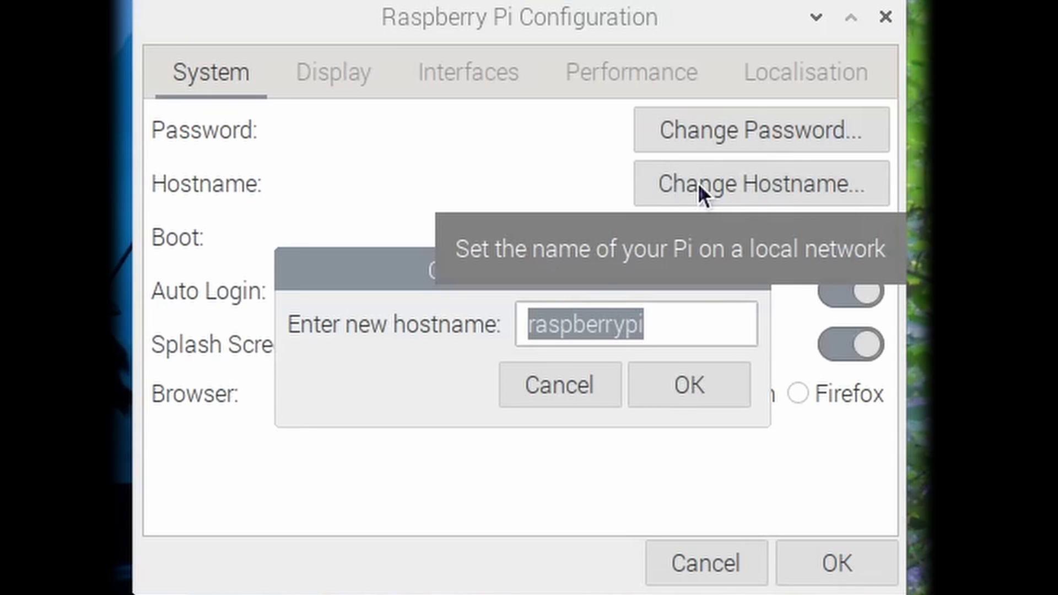
type("sprog-p")
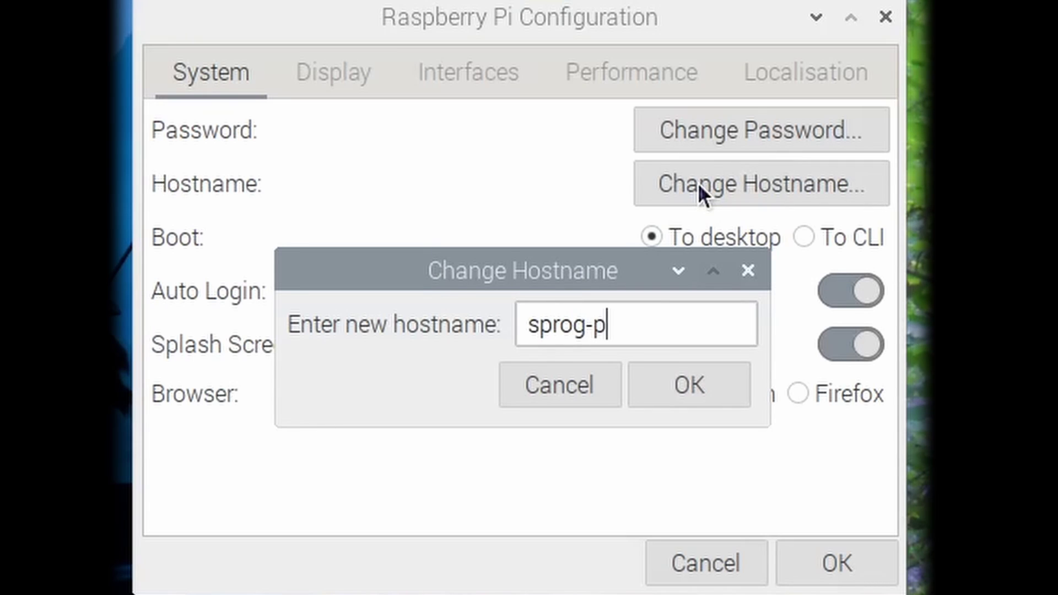
type("i5")
left_click(669, 391)
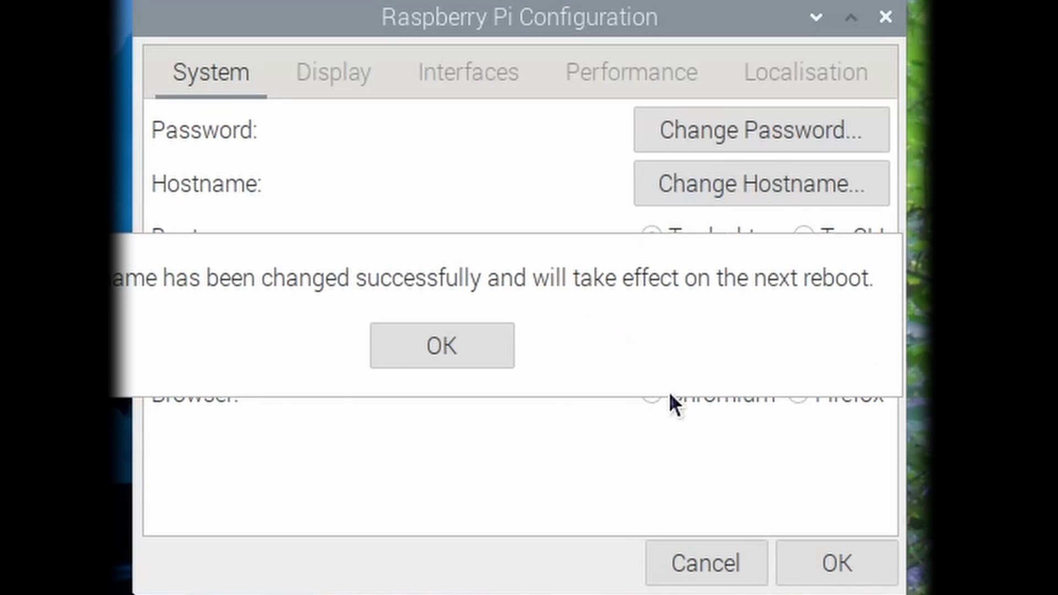
Step: Set the headless resolution to 1600x1200 in the Display settings
left_click(409, 346)
left_click(334, 65)
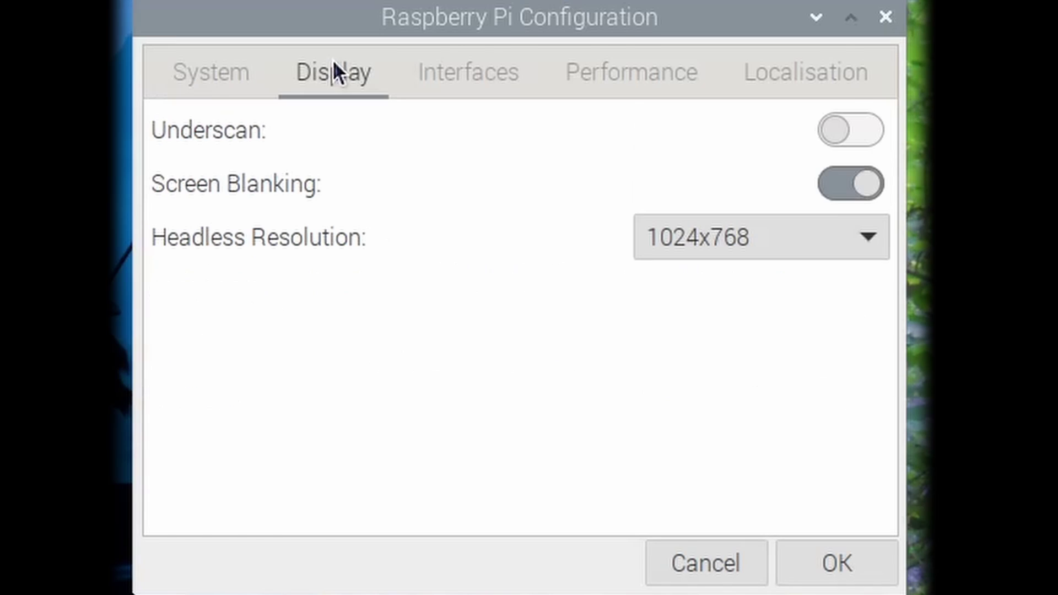
left_click(856, 227)
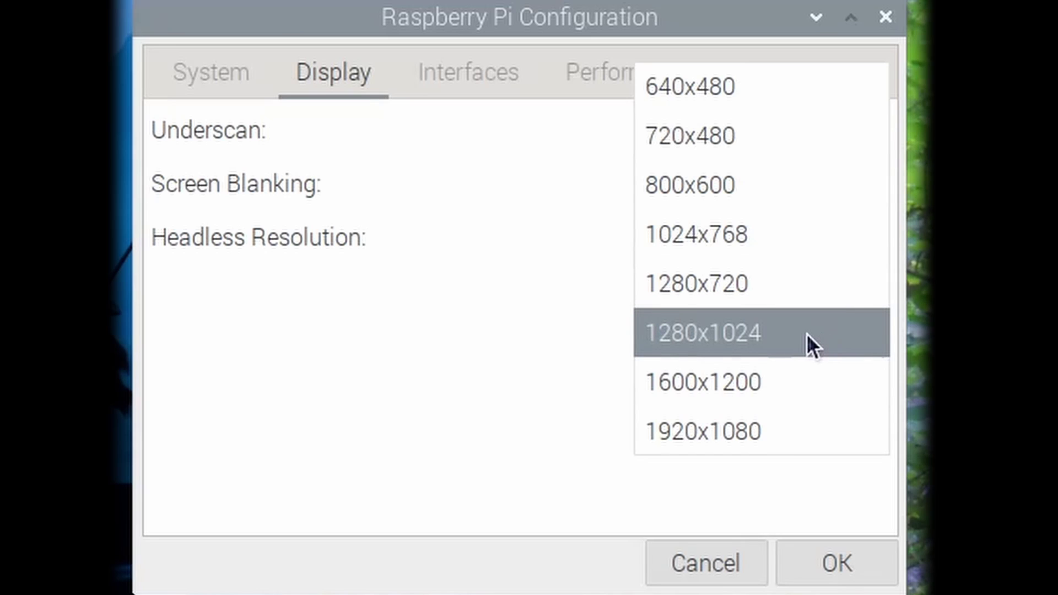
left_click(757, 383)
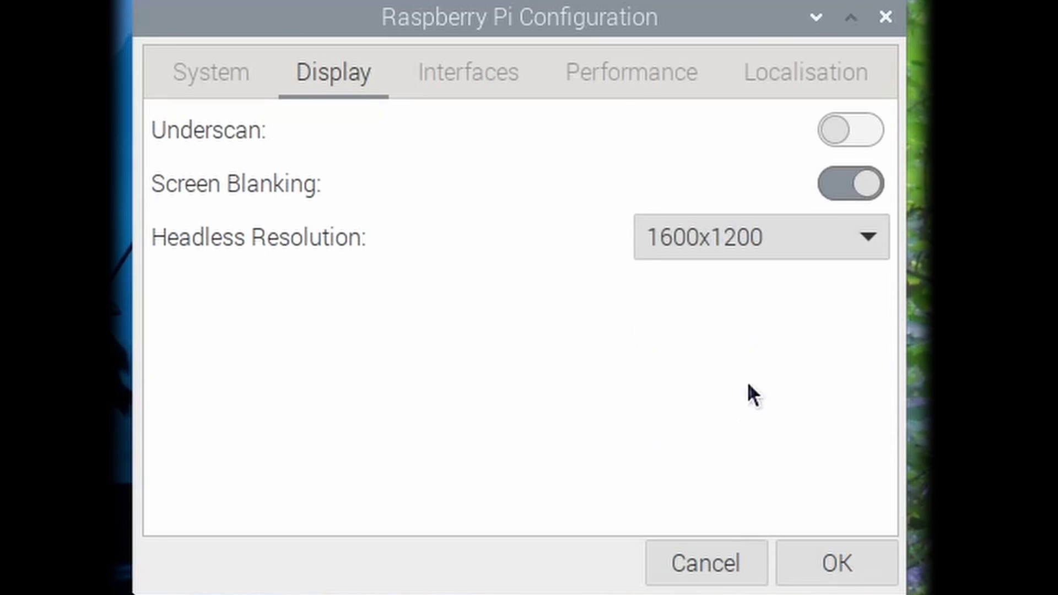
Step: Switch the Serial Port interface on, apply the changes, and reboot the Pi
left_click(450, 75)
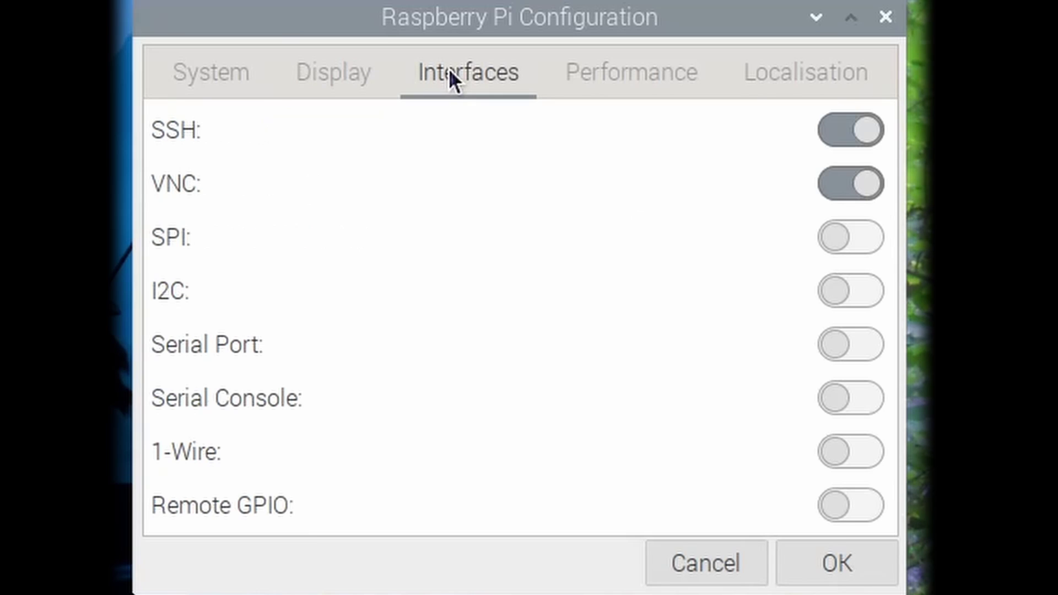
left_click(869, 347)
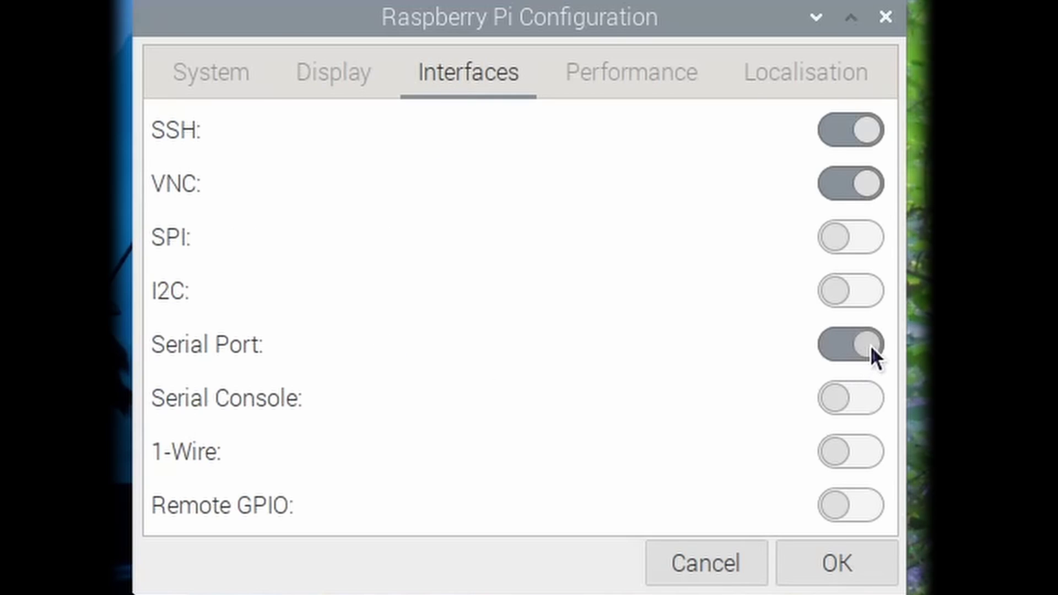
left_click(827, 566)
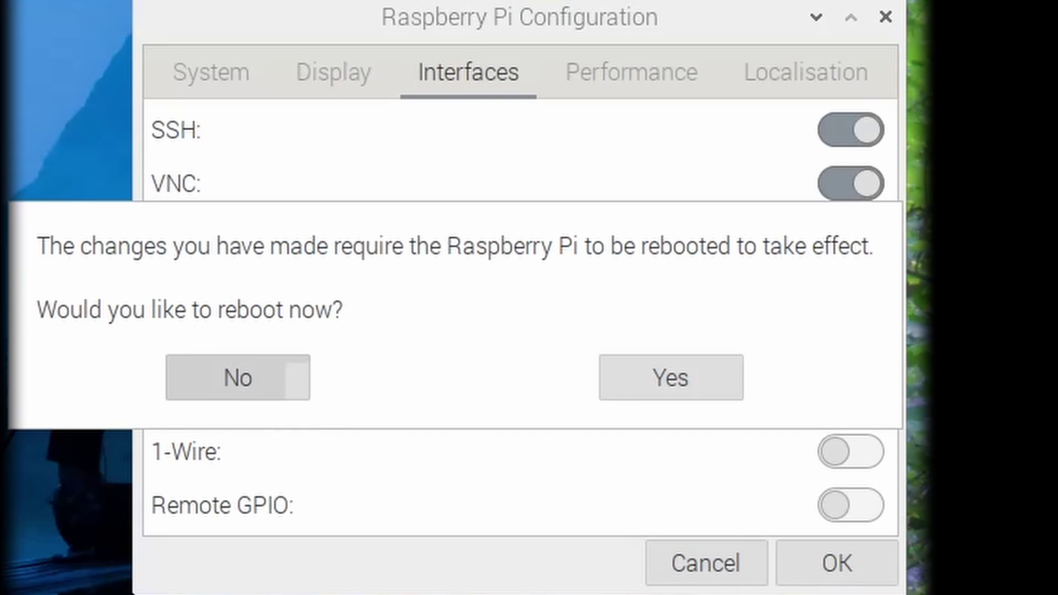
left_click(662, 376)
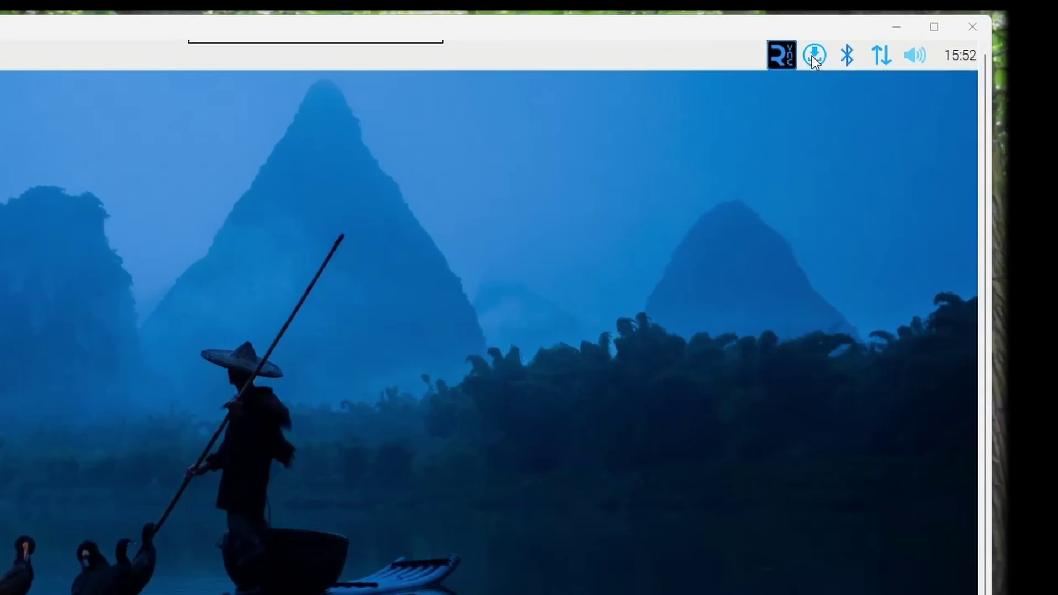
Step: Install the available software updates, authenticating with the pi user's password
left_click(847, 28)
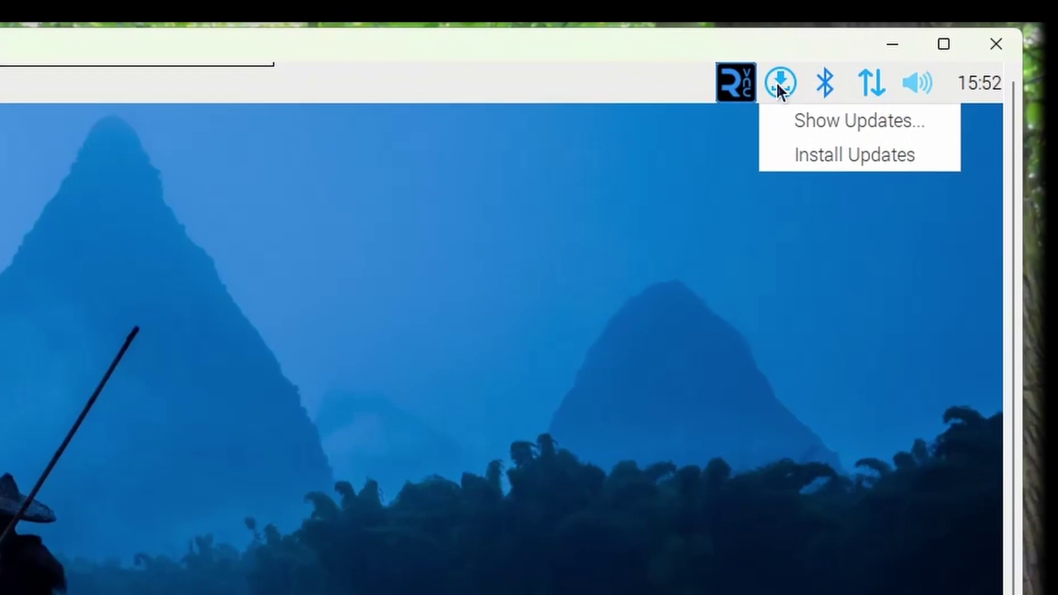
left_click(815, 153)
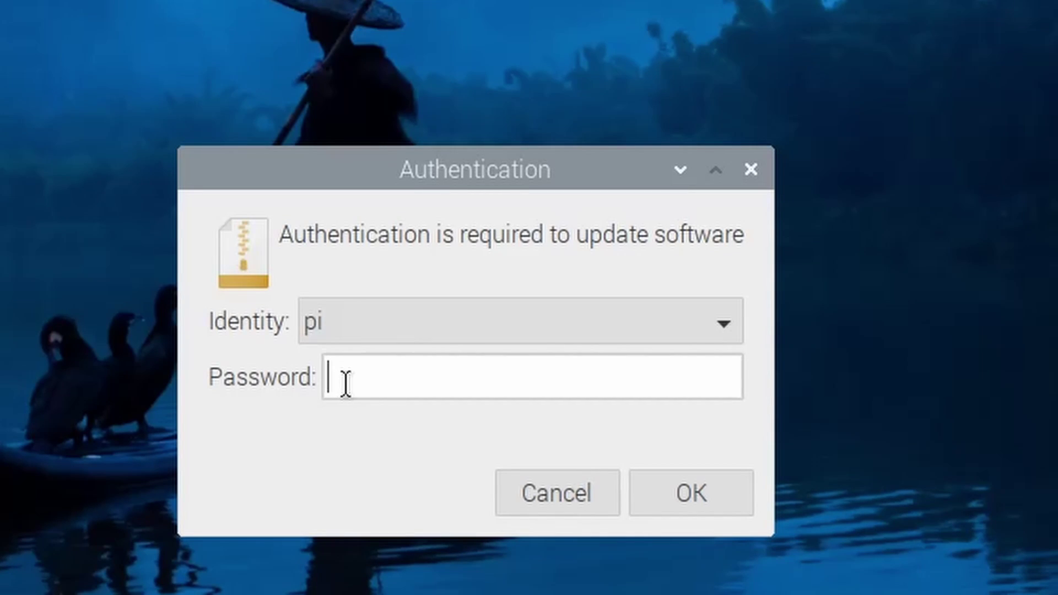
type("raspberry")
type("•••")
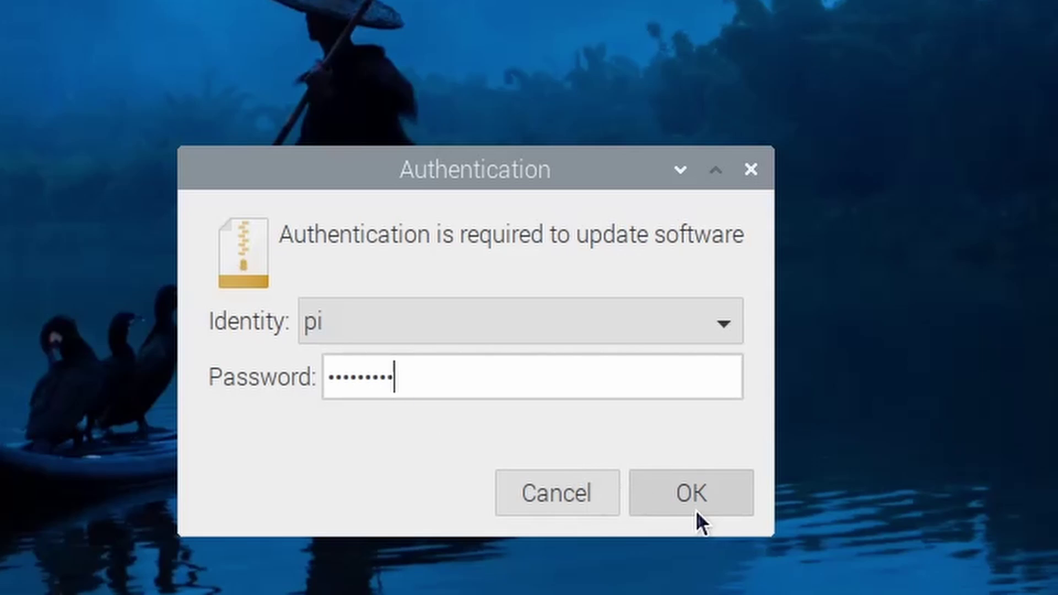
left_click(697, 512)
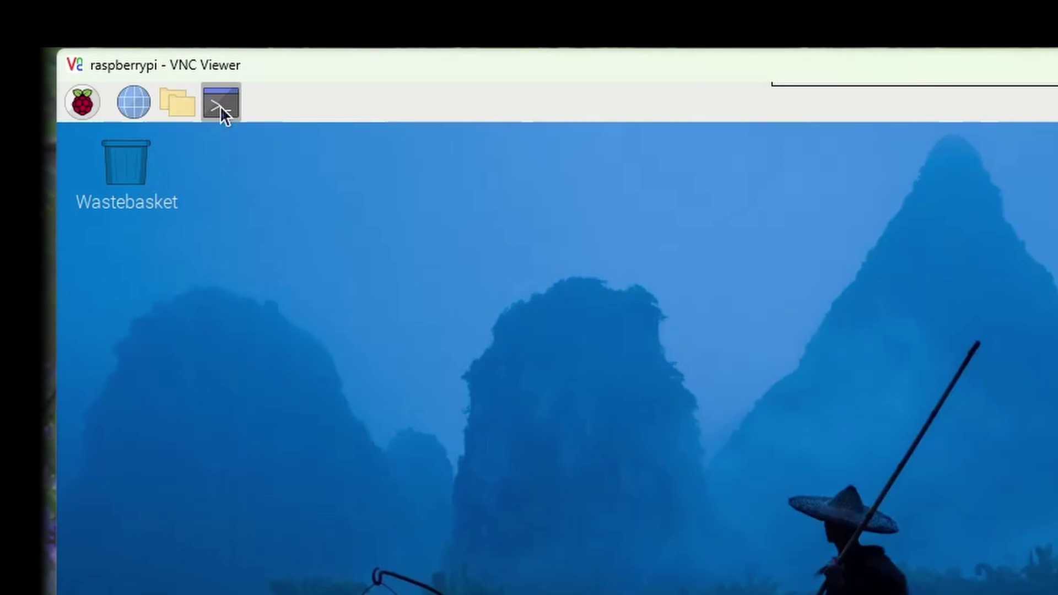
Step: In a terminal, use sudo nano to prepend video=HDMI-A-1:1600x1200@60D to /boot/cmdline.txt and save
left_click(220, 106)
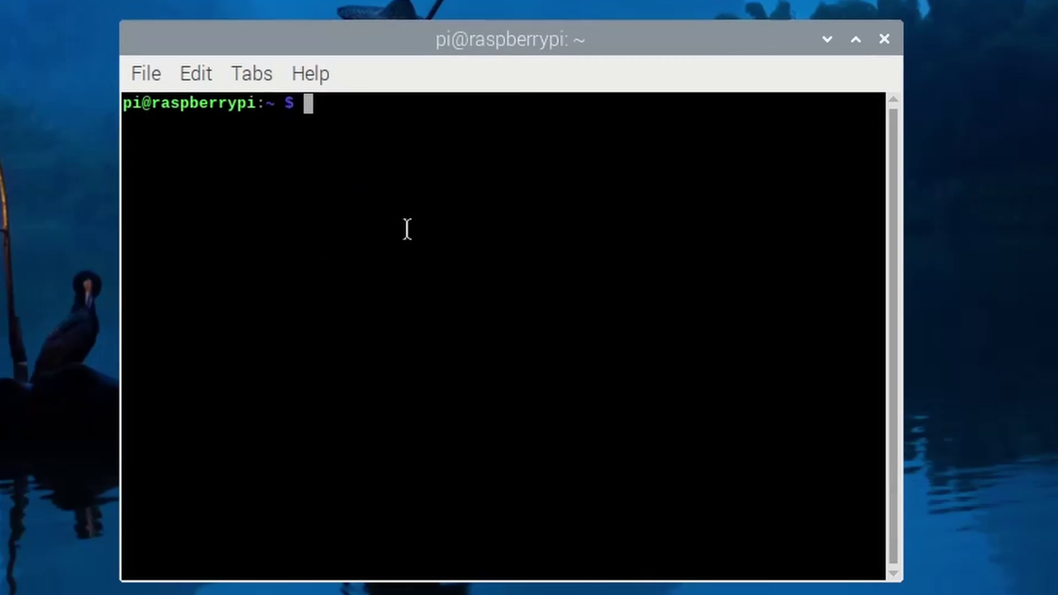
type("sudo nano /boot/cmdline.txt")
key("Return")
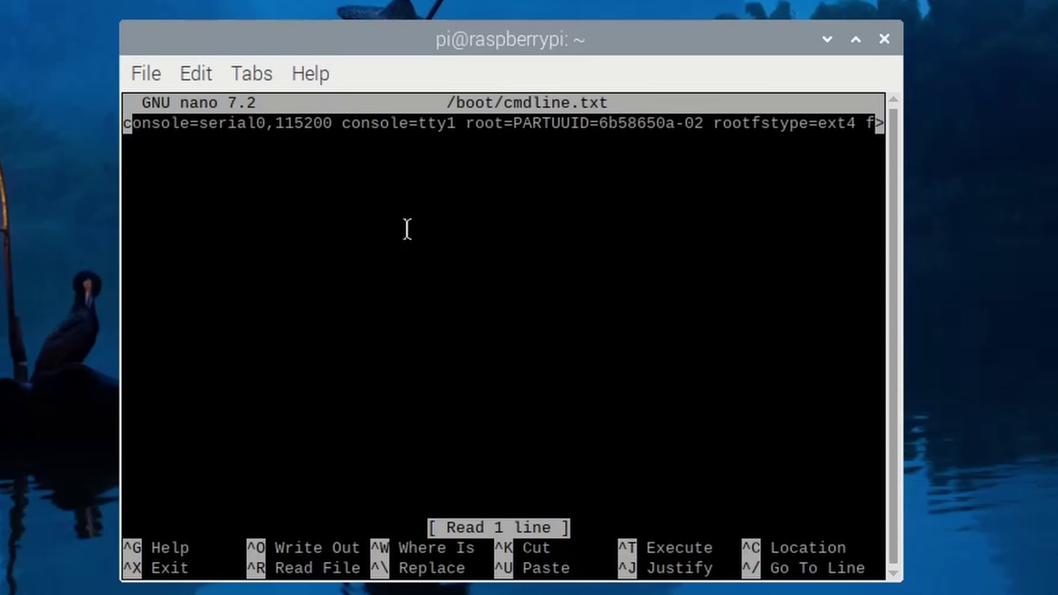
key("Right")
key("Right")
key("Right")
key("Right")
key("Right")
key("Right")
key("Right")
key("Right")
key("Right")
key("Right")
key("Right")
key("Right")
key("Right")
key("Right")
key("Right")
key("Right")
key("Right")
key("Right")
key("Right")
key("Right")
key("Right")
key("Right")
key("Right")
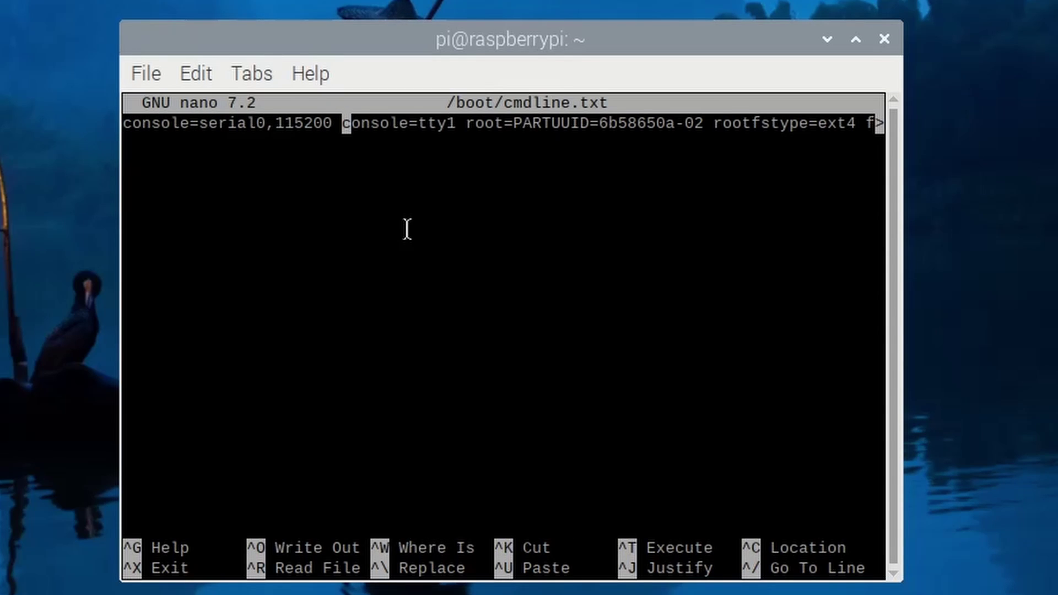
type("video")
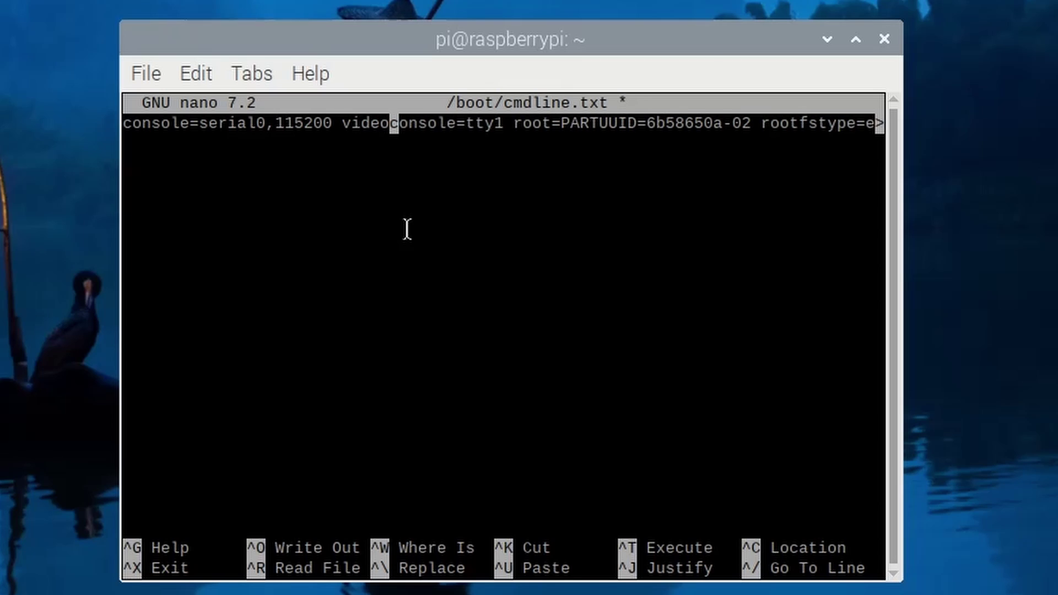
type("=HDM")
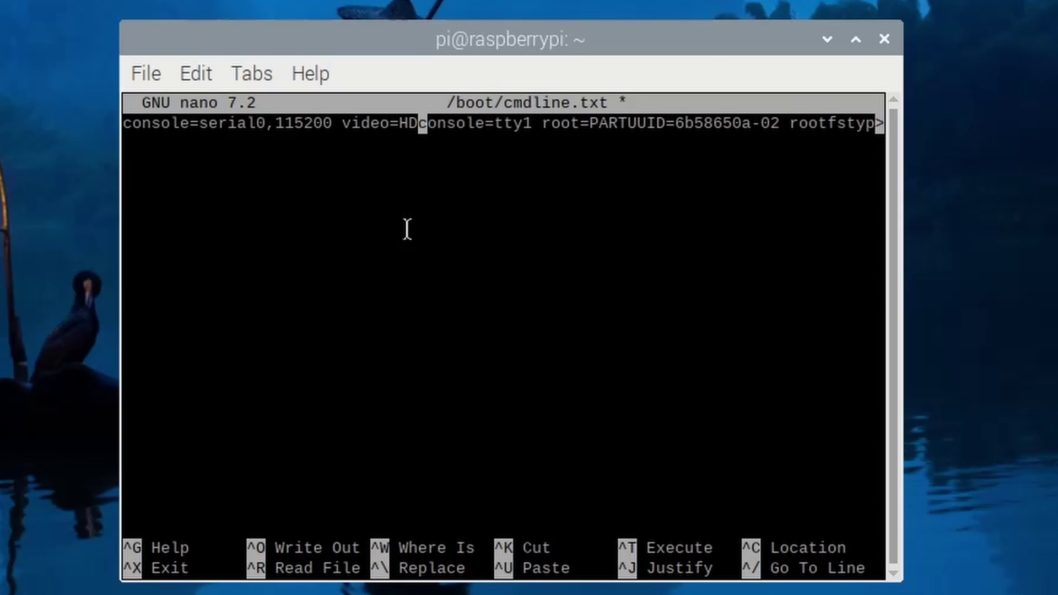
type("I")
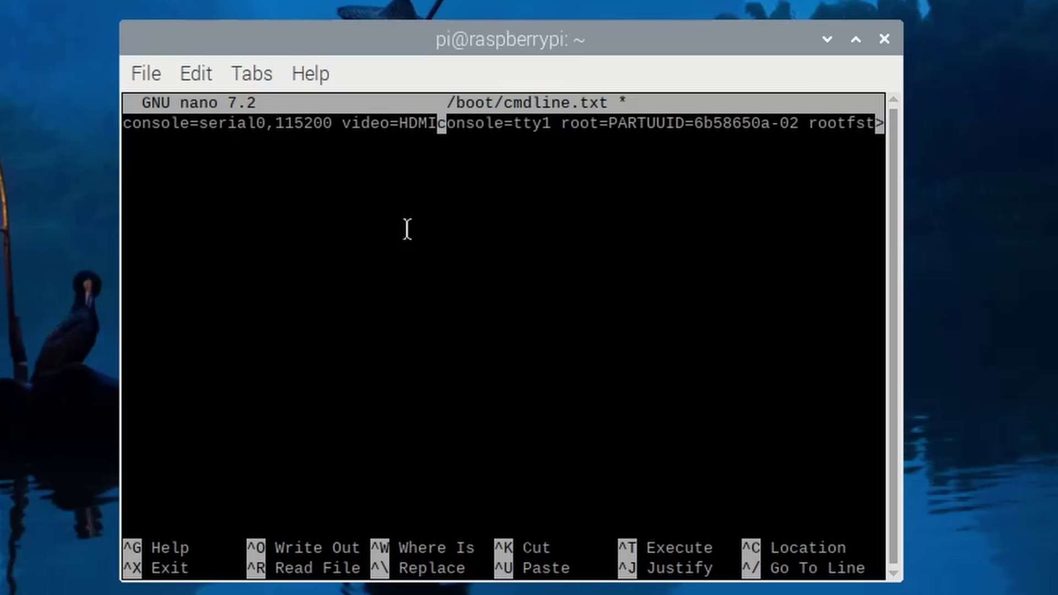
type("-A-1:")
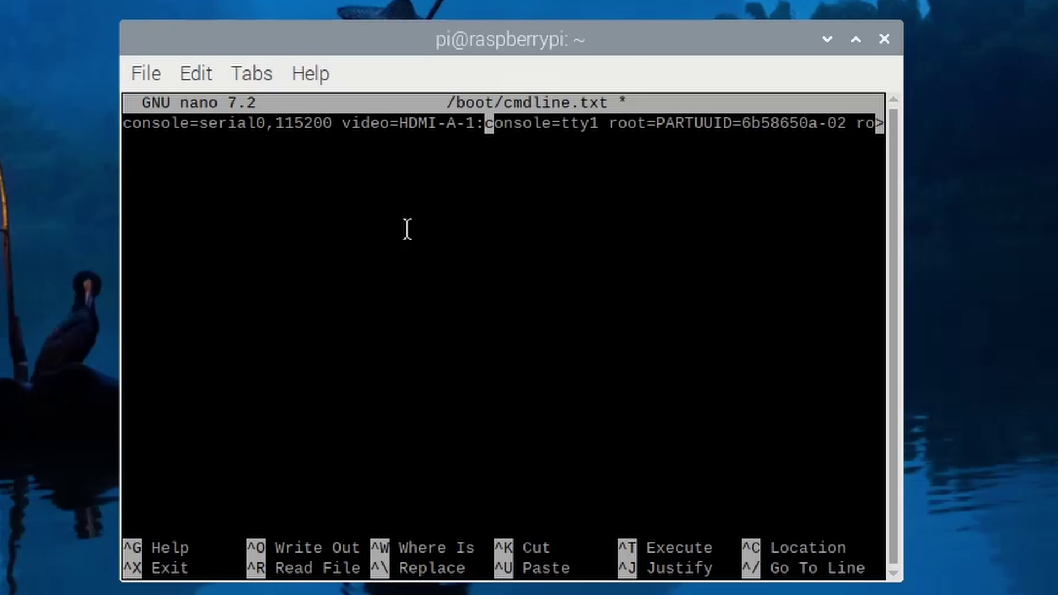
type("1600x")
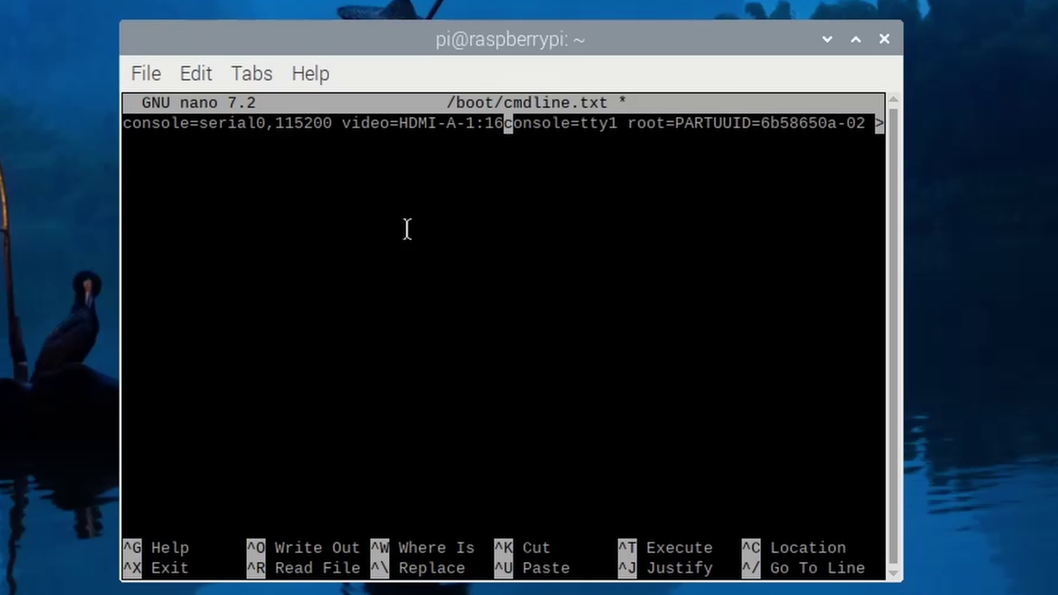
type("1200")
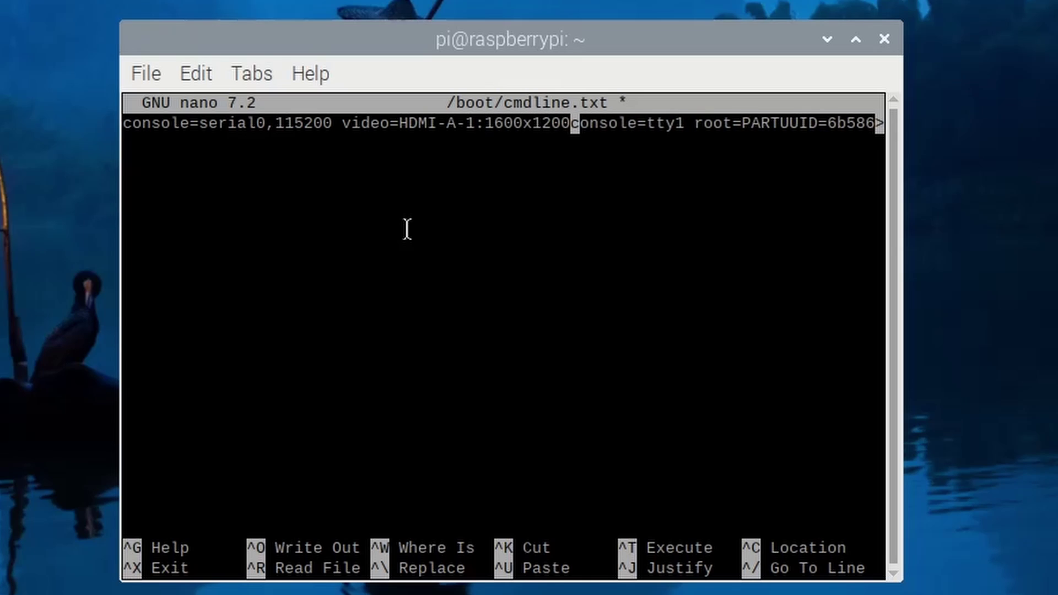
type("@60")
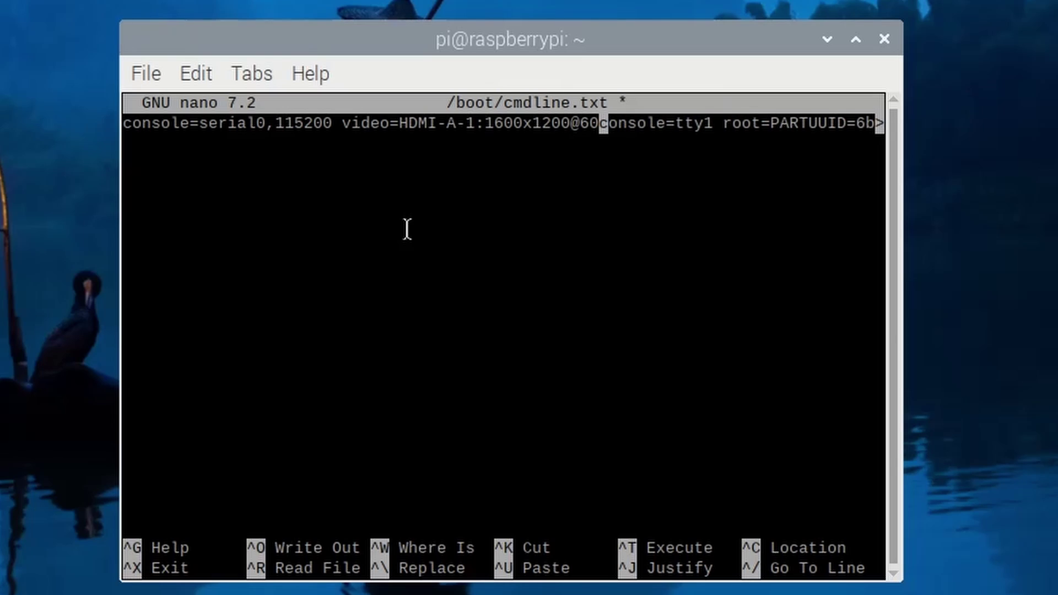
type("D")
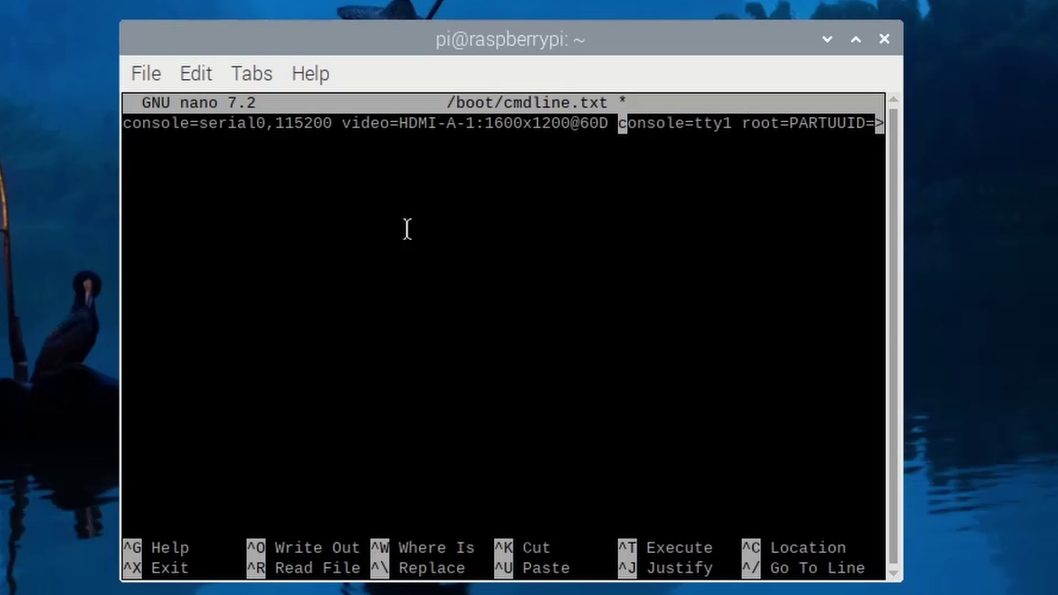
key("ctrl+o")
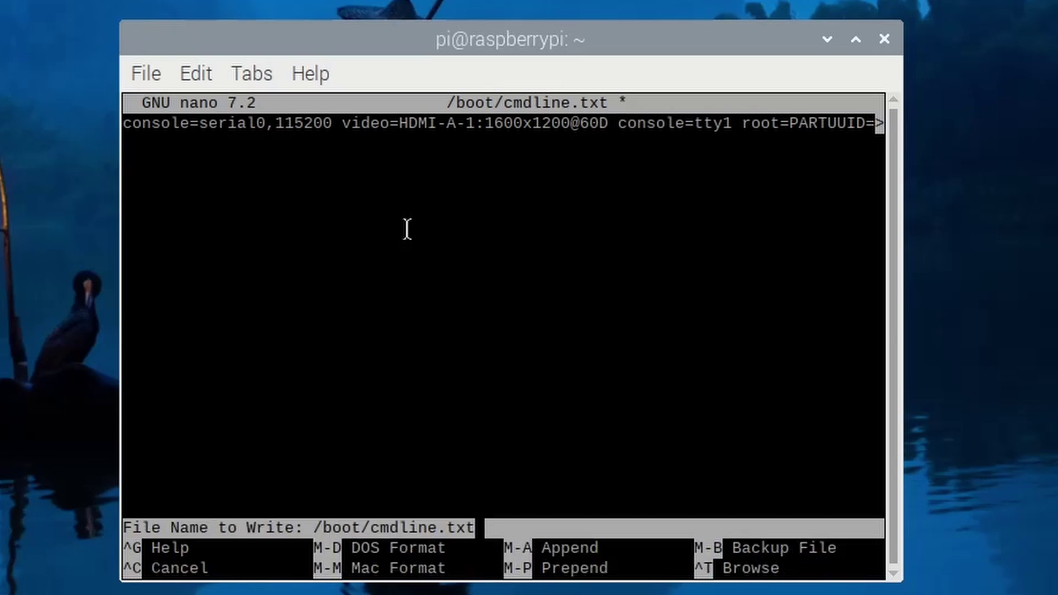
key("Return")
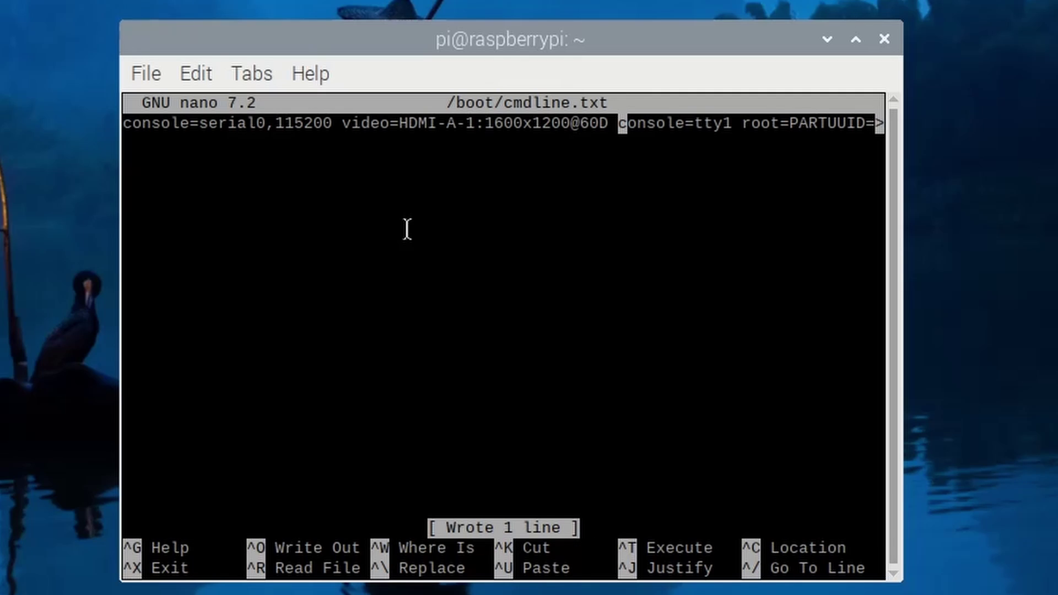
key("ctrl+x")
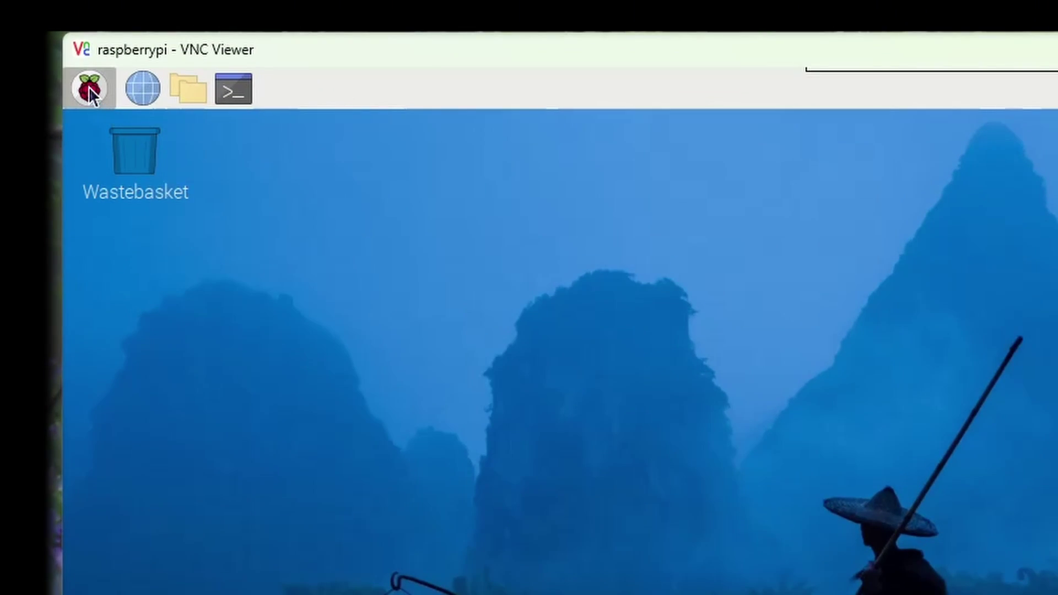
Step: Reboot the Pi from the Raspberry menu's Shutdown Options dialog
left_click(90, 91)
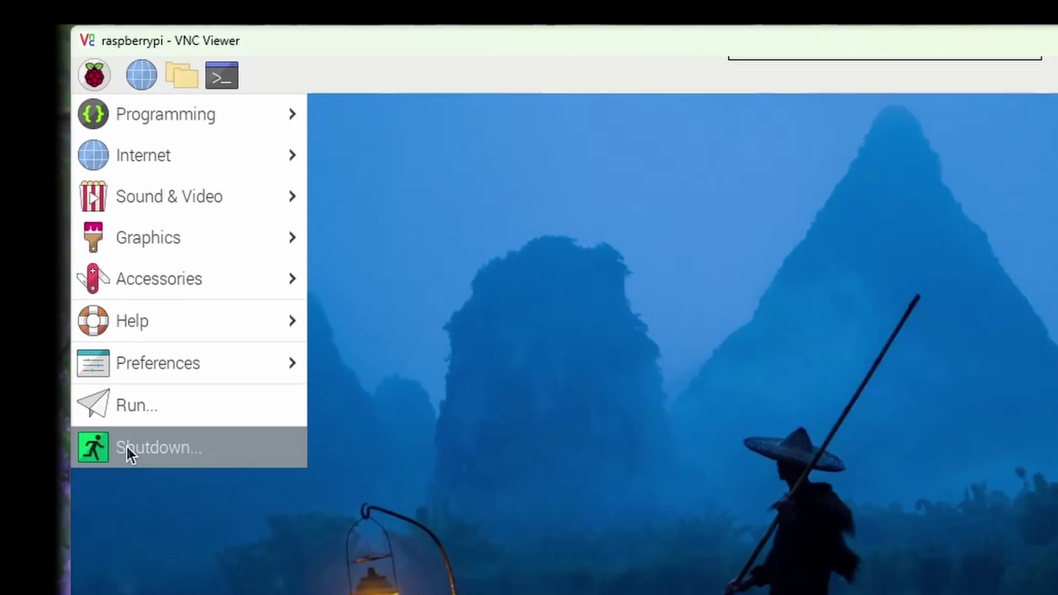
left_click(127, 446)
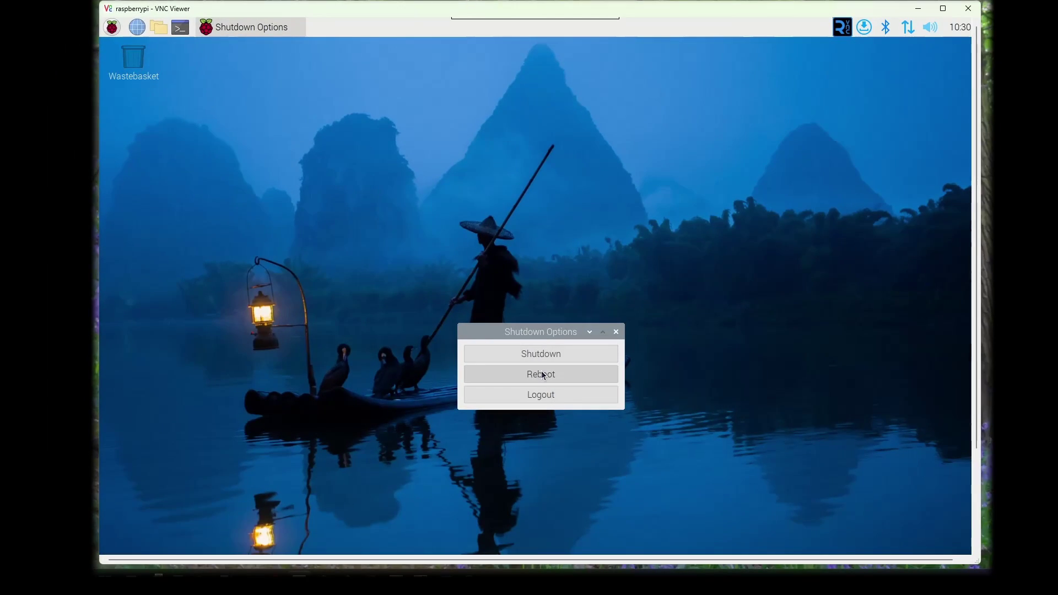
left_click(541, 371)
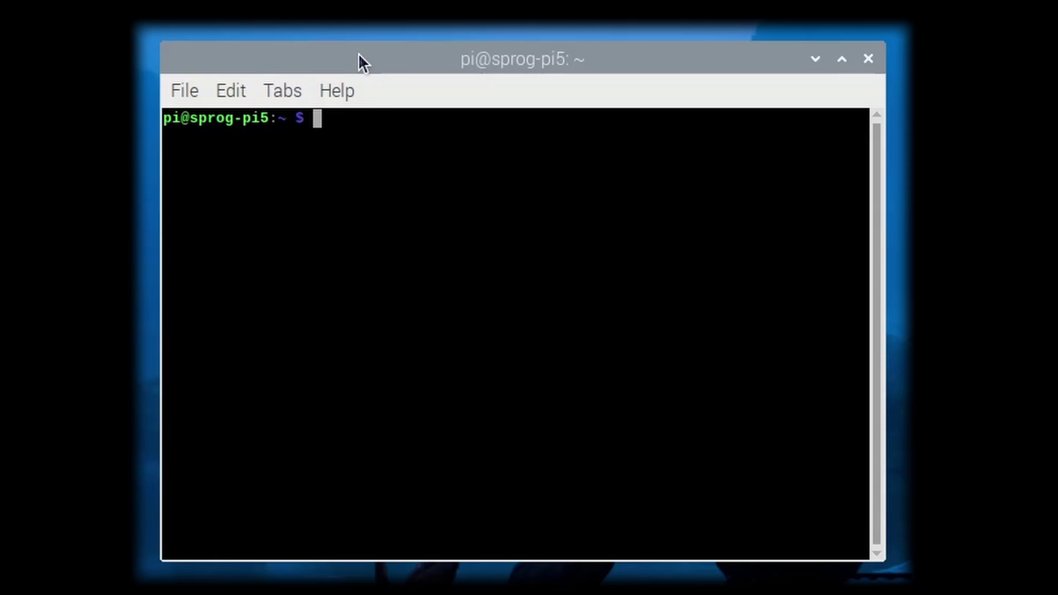
Step: Open /boot/config.txt in nano and change dtoverlay=uart0,ctsrts to dtoverlay=uart0
key("Up")
key("Up")
key("Up")
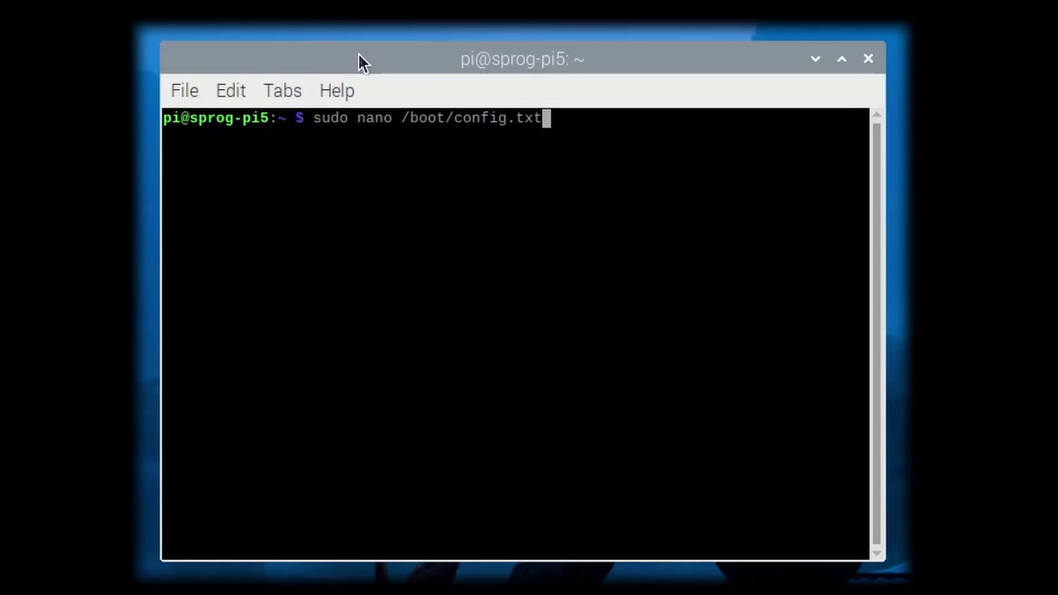
key("Return")
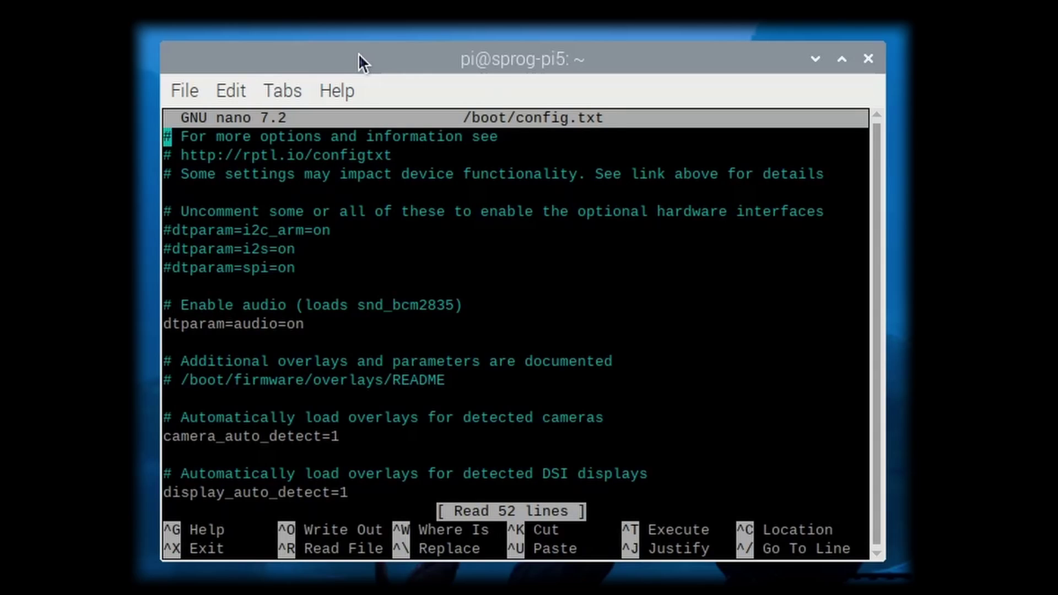
key("Down")
key("Down")
key("Down")
key("Down")
key("Down")
key("Down")
key("Down")
key("Down")
key("Down")
key("Down")
key("Down")
key("Down")
key("Down")
key("Down")
key("Down")
key("Down")
key("Down")
key("Down")
key("Down")
key("Down")
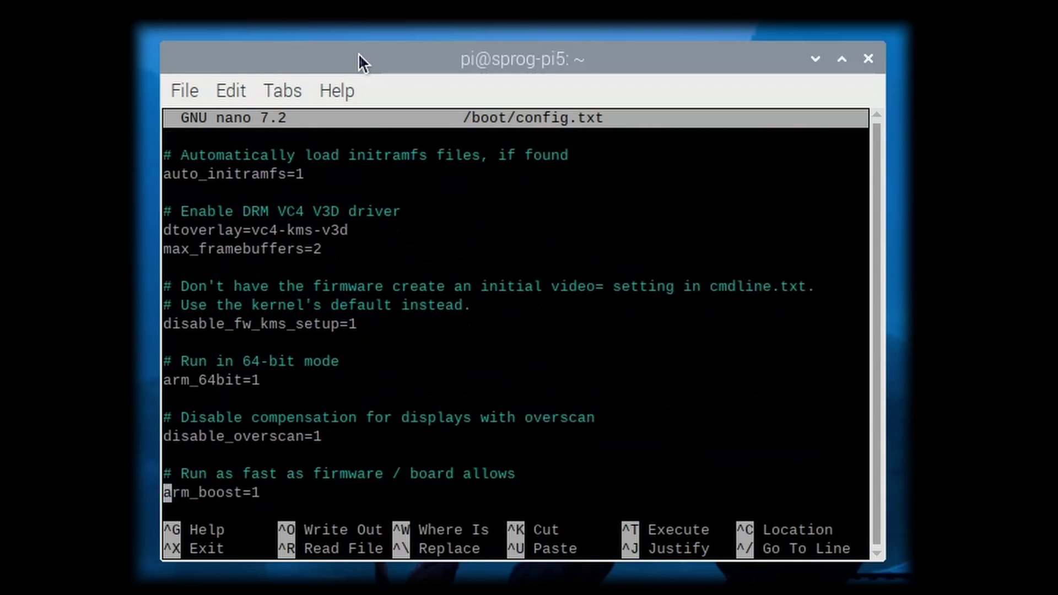
key("Down")
key("Down")
key("Down")
key("Down")
key("Down")
key("Down")
key("Down")
key("Down")
key("Down")
key("Down")
key("Down")
key("Down")
key("Up")
key("Up")
key("Up")
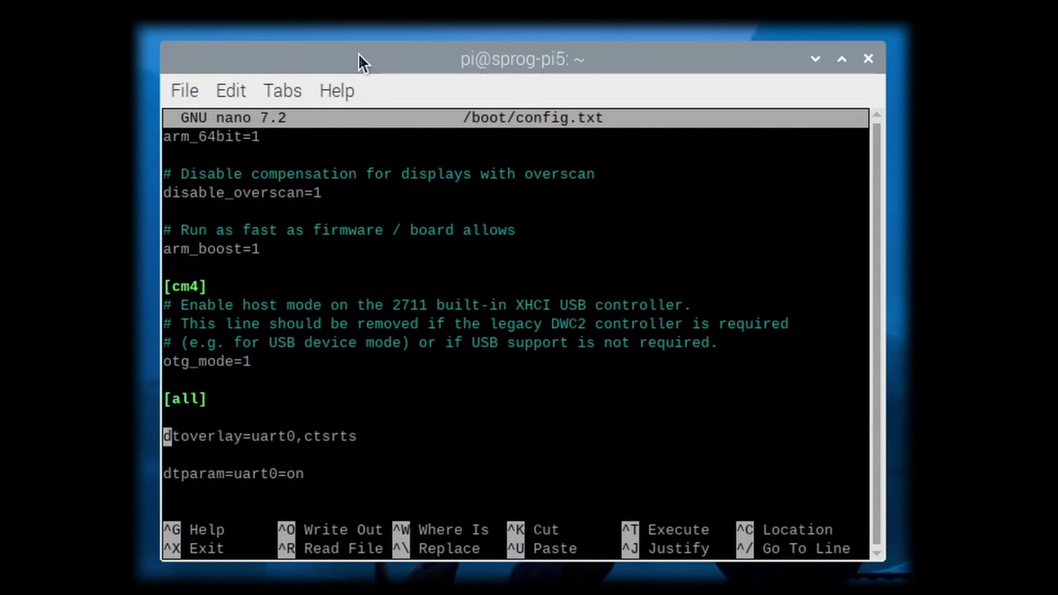
key("Right")
key("Right")
key("Right")
key("Right")
key("Right")
key("Right")
key("Right")
key("Right")
key("Right")
key("Right")
key("Right")
key("Right")
key("Right")
key("Right")
key("Right")
key("Delete")
key("Delete")
key("Delete")
key("Delete")
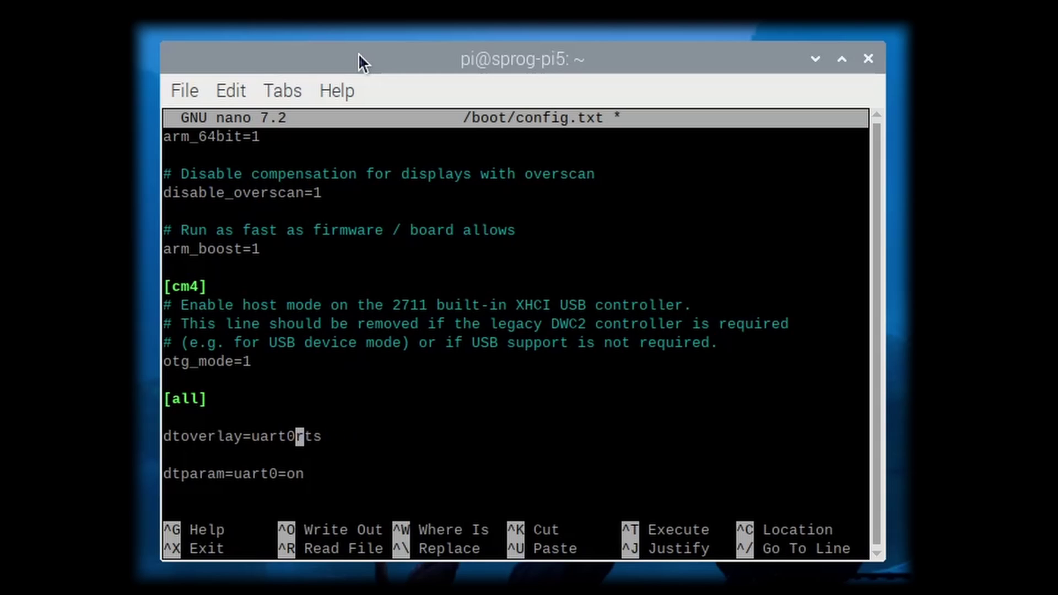
key("Delete")
key("Delete")
key("Delete")
Step: Save config.txt and exit nano back to the shell prompt
key("ctrl+o")
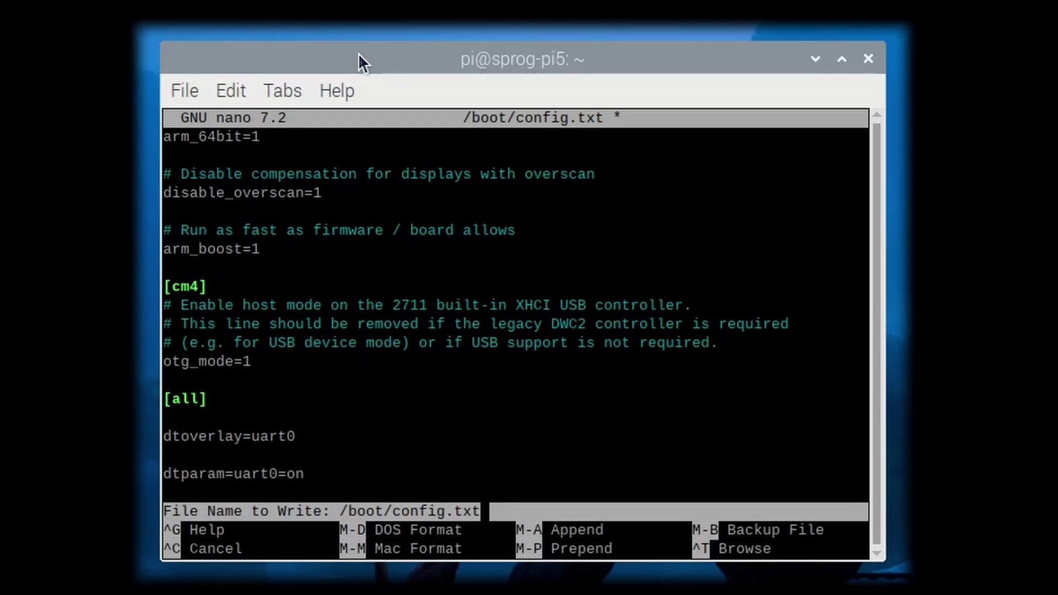
key("Return")
key("ctrl+x")
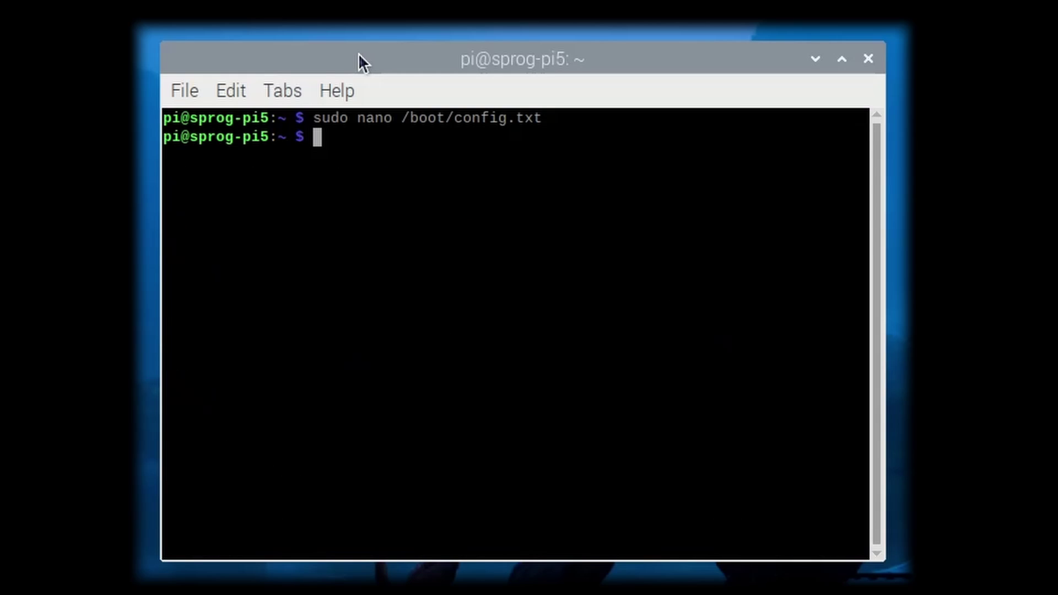
Step: Rerun pinctrl set 16 a4 pd and pinctrl set 17 a4 pd, then pinctrl get 16-17
key("Up")
key("Up")
key("Up")
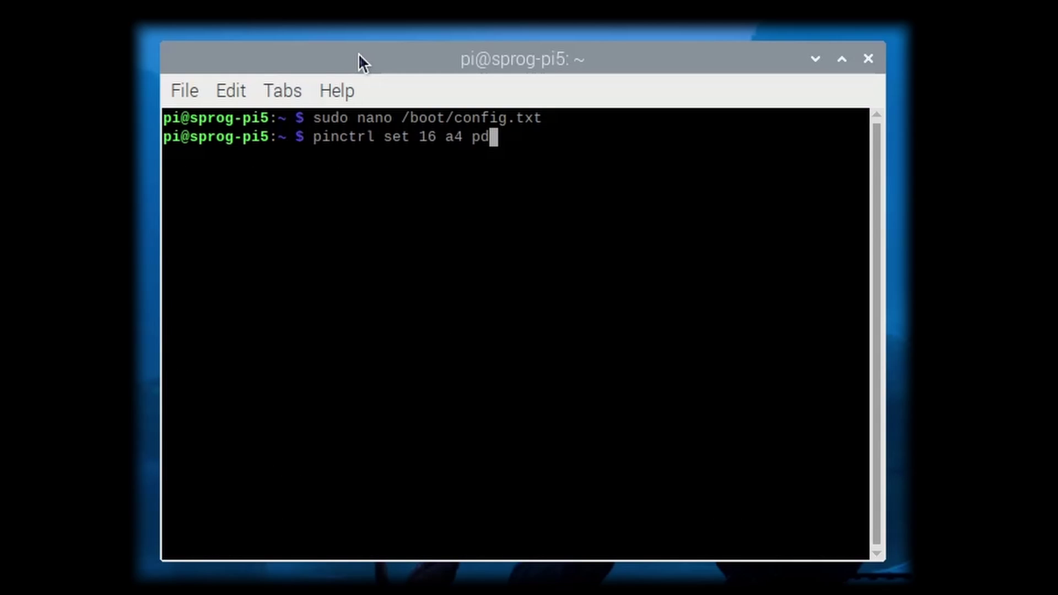
key("Return")
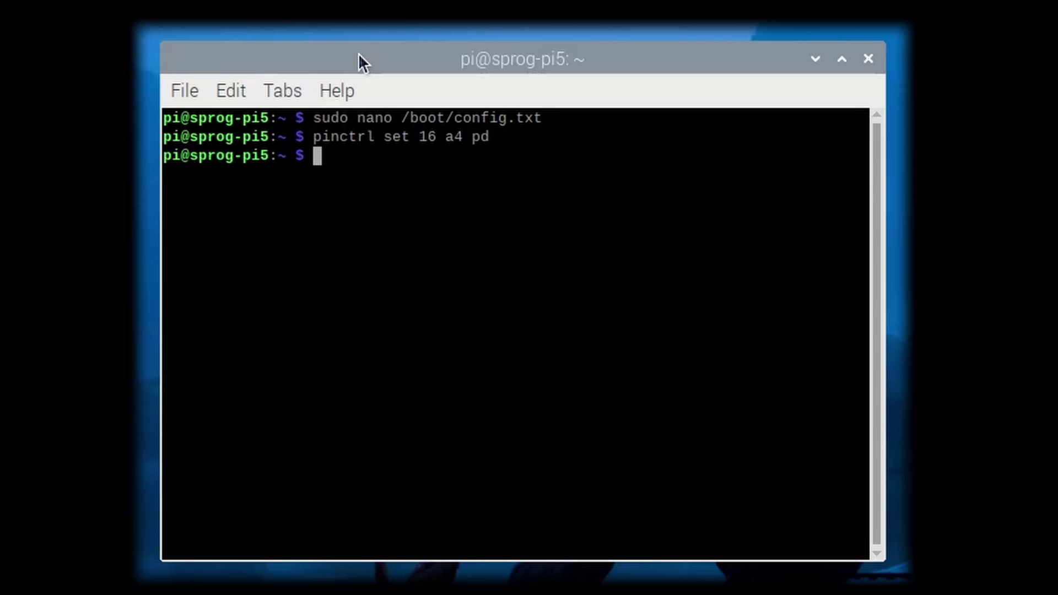
key("Up")
key("Up")
key("Up")
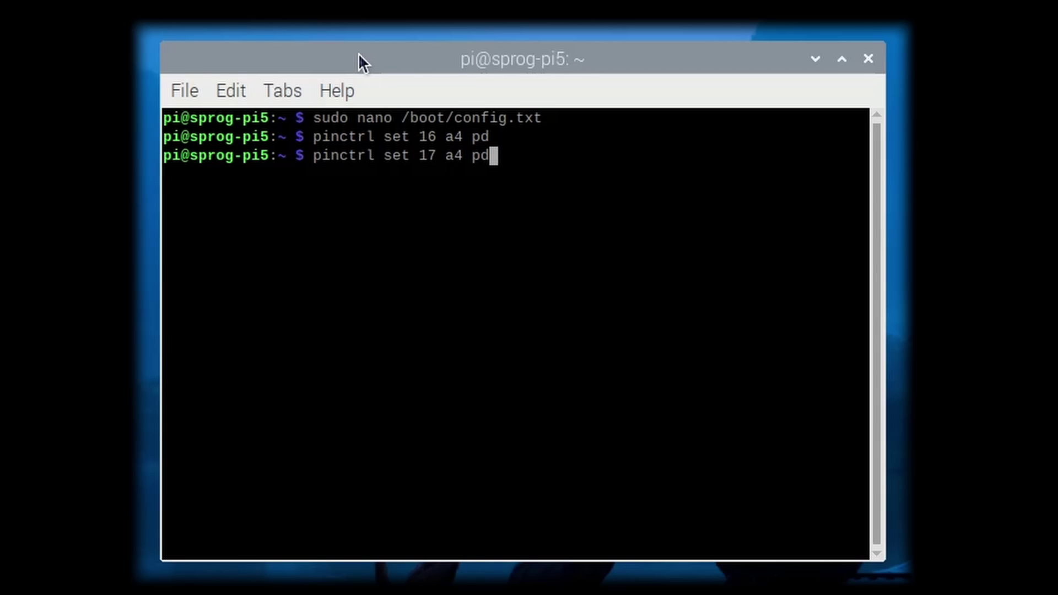
key("Return")
key("Up")
key("Up")
key("Up")
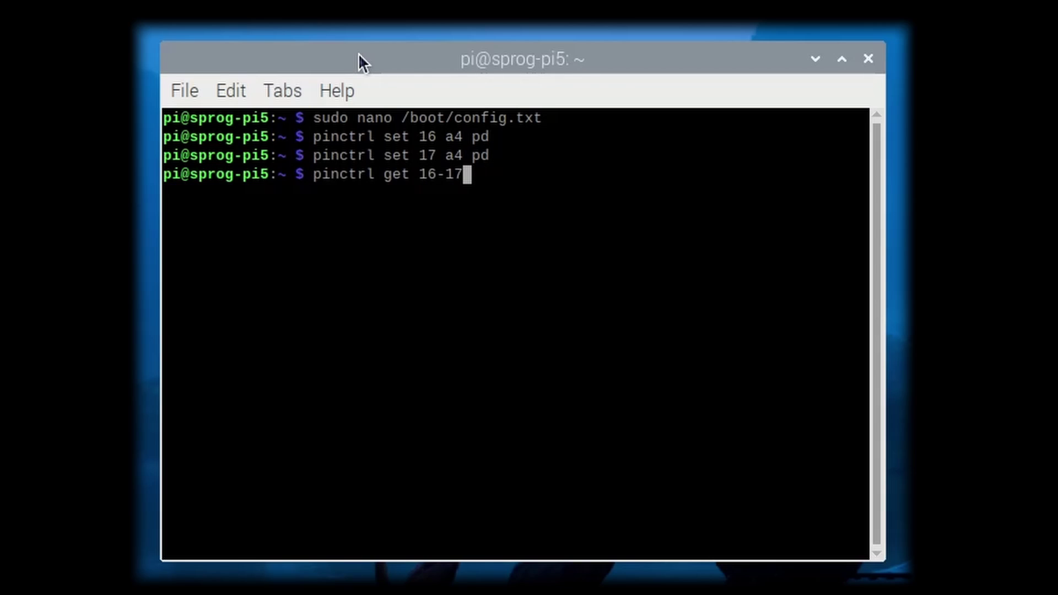
key("Return")
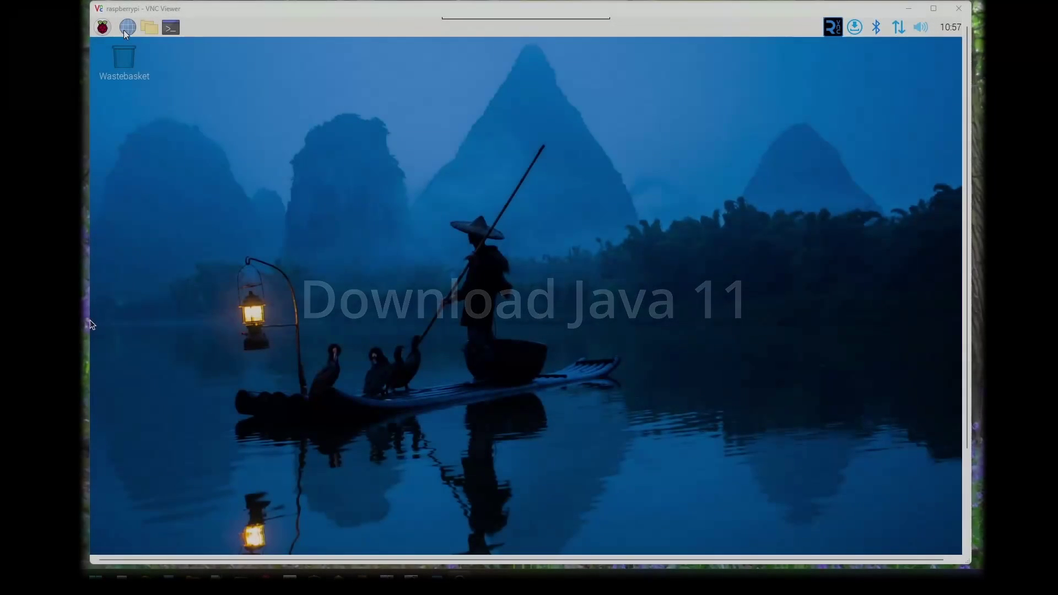
Step: Search the web for 'azul java' and open the Azul Java Download result
left_click(126, 30)
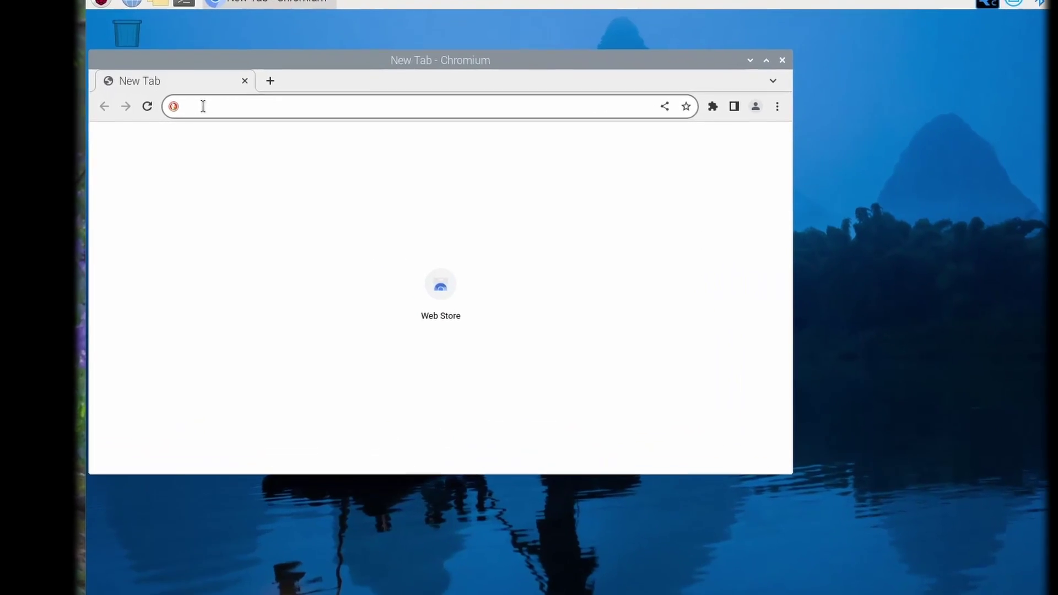
type("azul j")
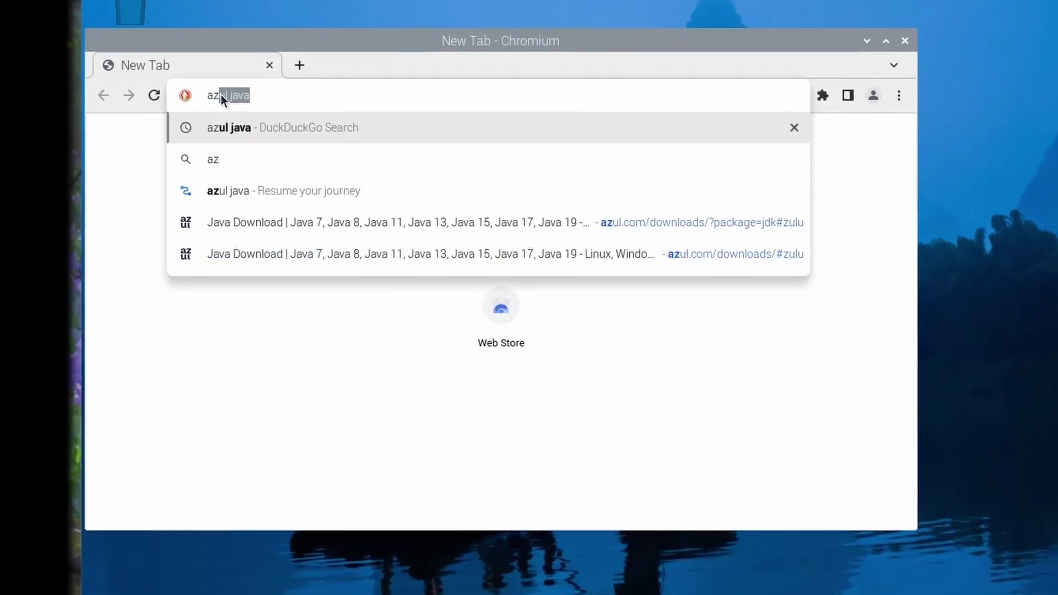
type("ava")
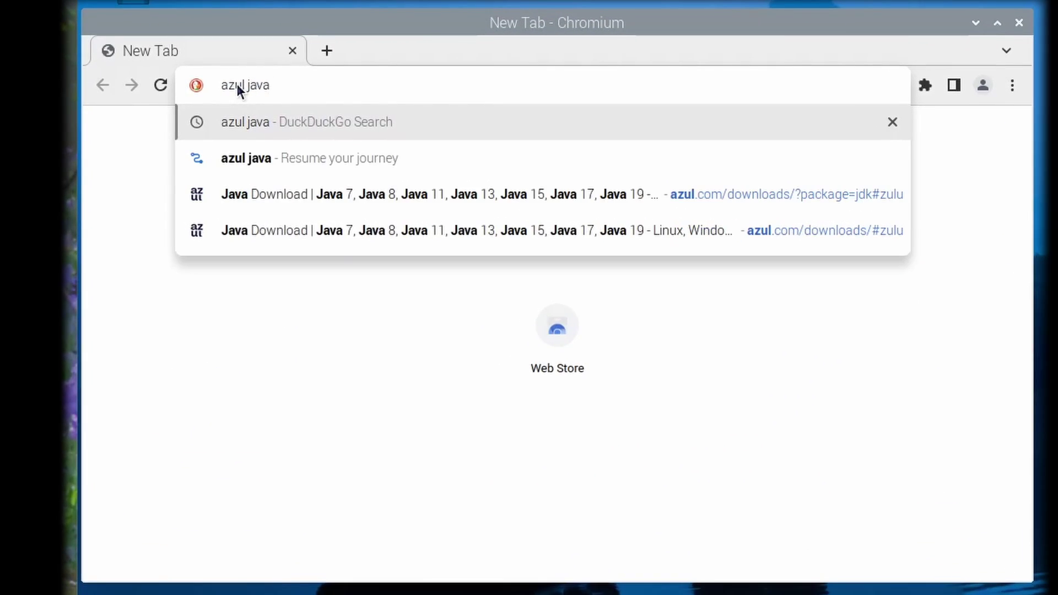
key("Return")
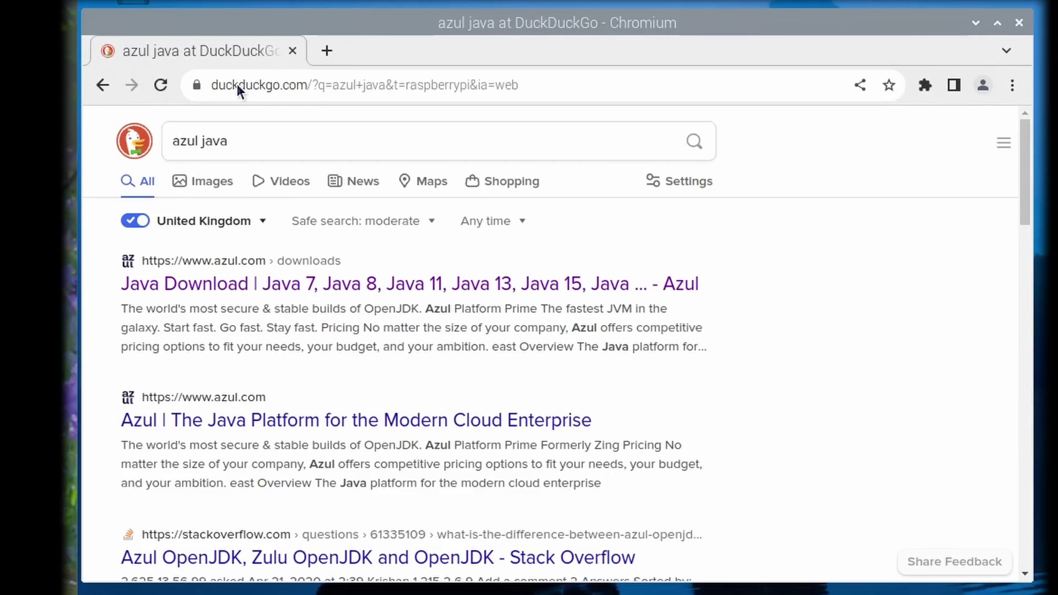
left_click(225, 283)
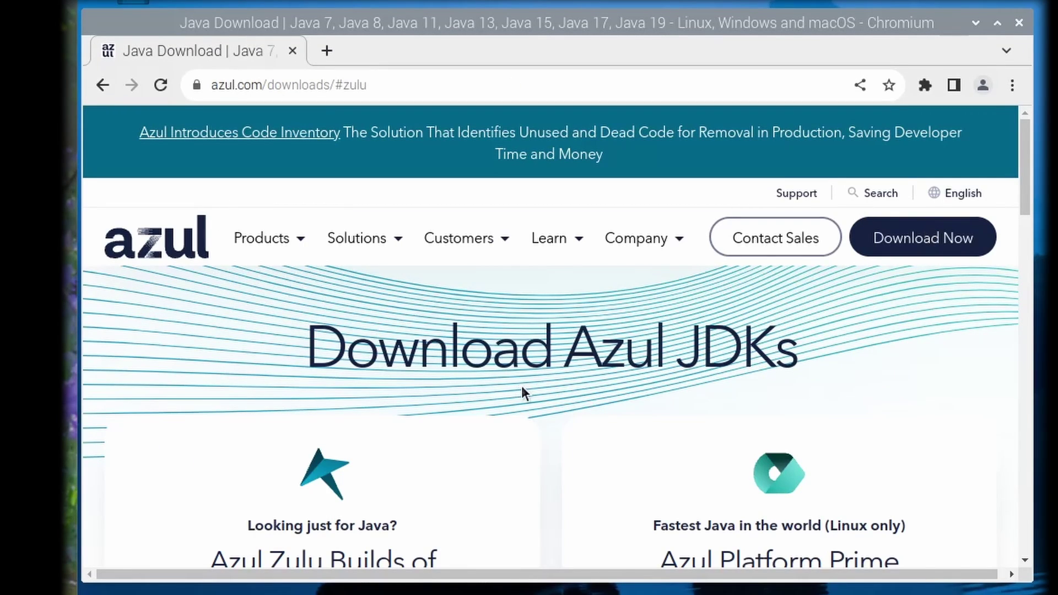
scroll(523, 389, "down", 4)
scroll(522, 391, "up", 4)
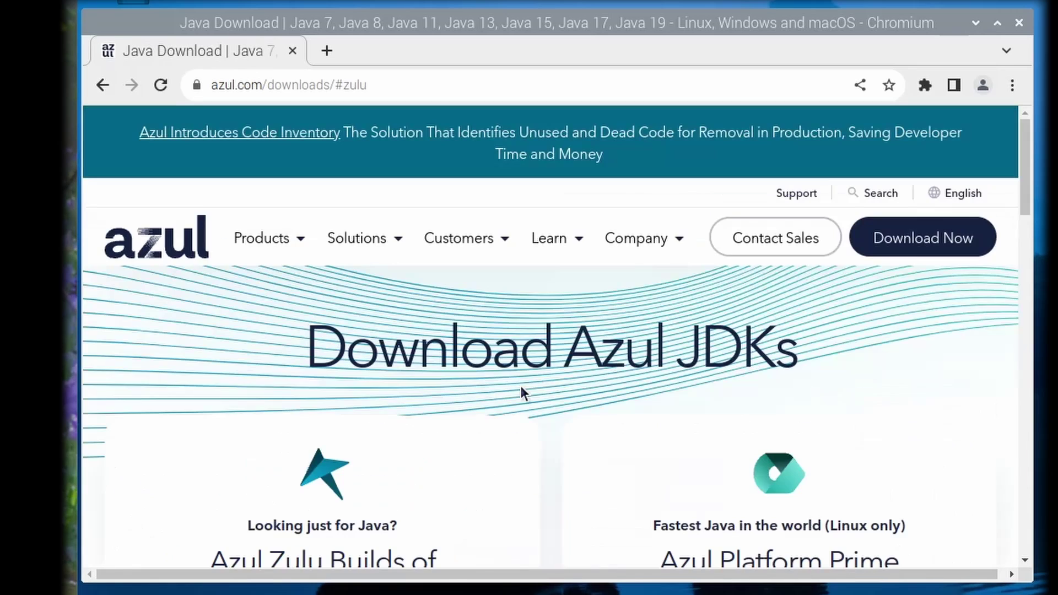
scroll(509, 375, "down", 10)
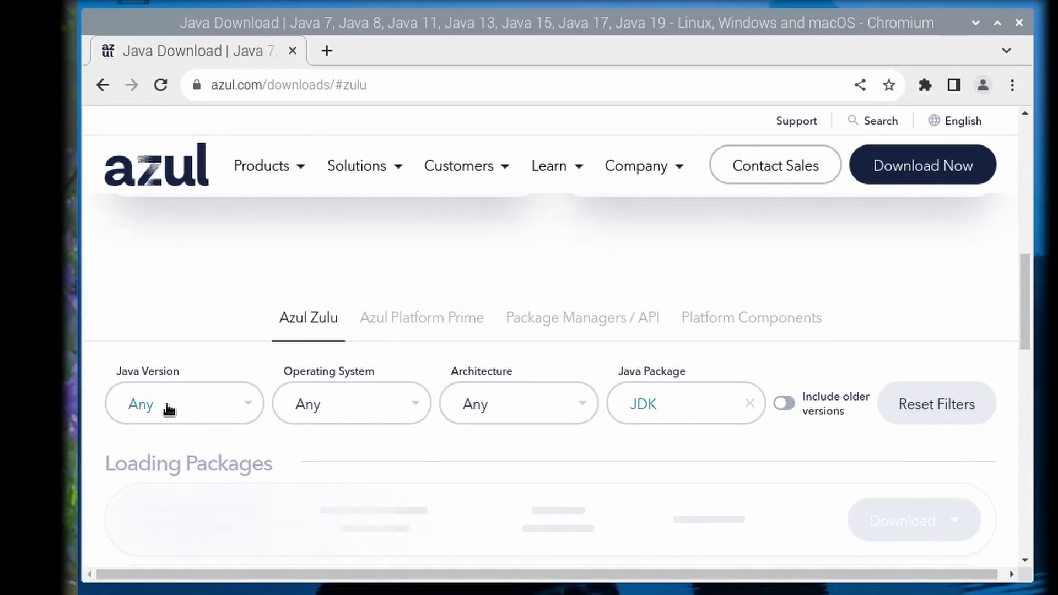
Step: Filter Azul downloads to Java 11 (LTS), Linux, ARM 64-bit
left_click(143, 412)
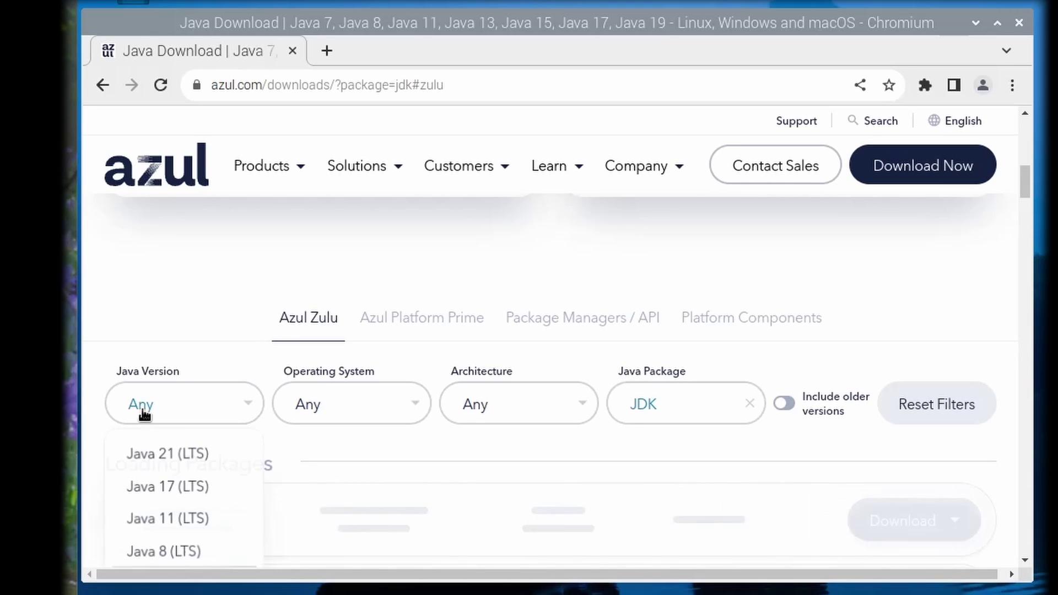
left_click(170, 524)
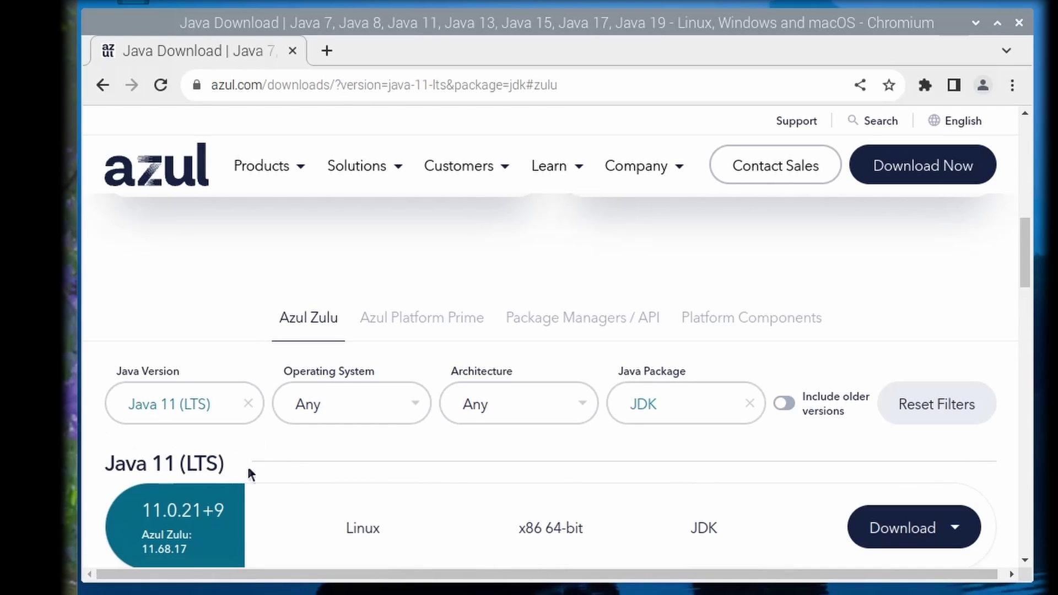
left_click(322, 408)
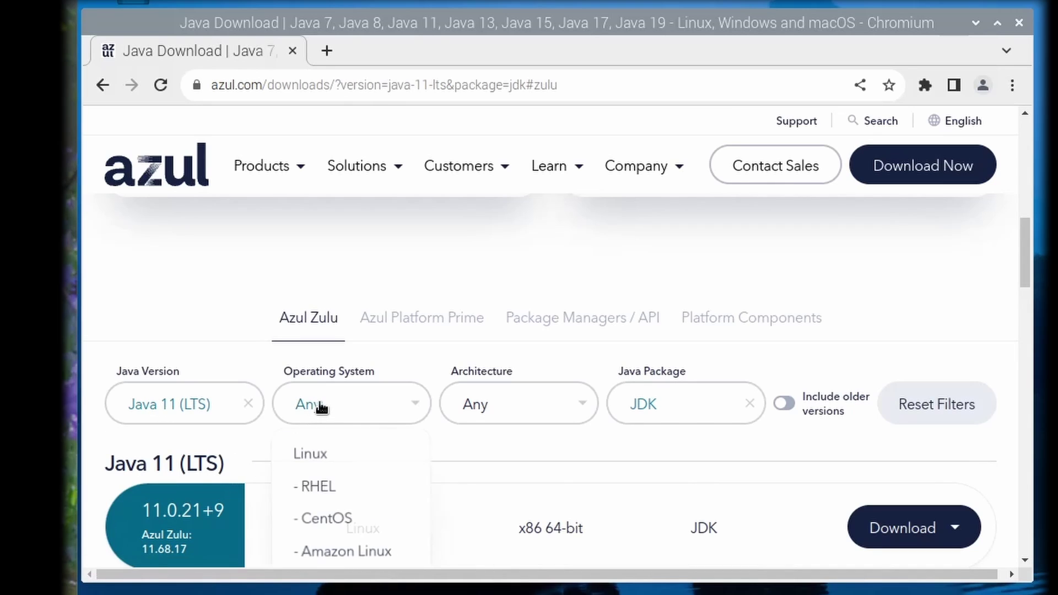
left_click(319, 458)
left_click(472, 406)
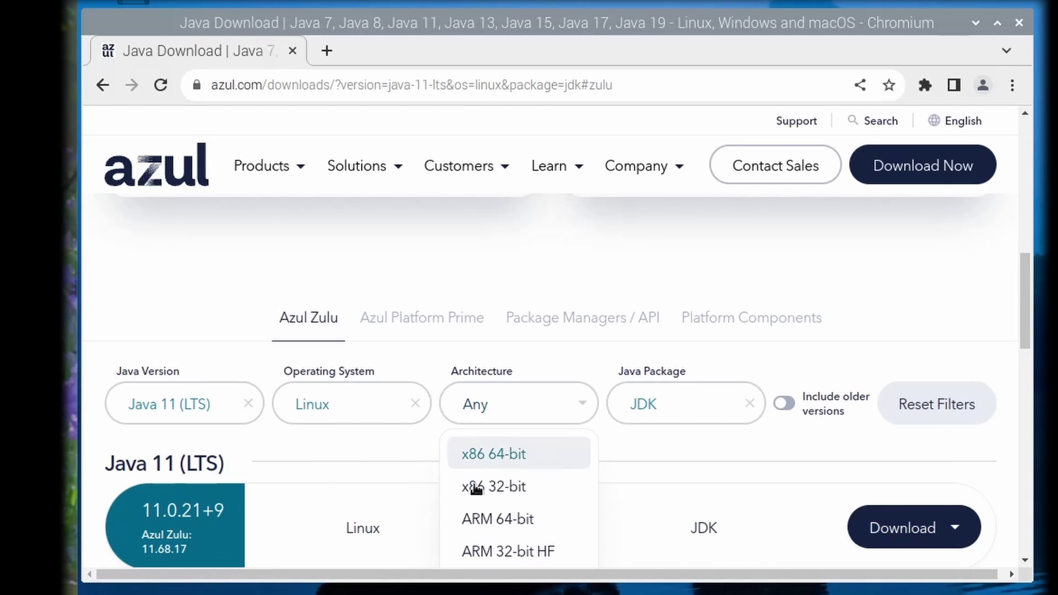
left_click(473, 524)
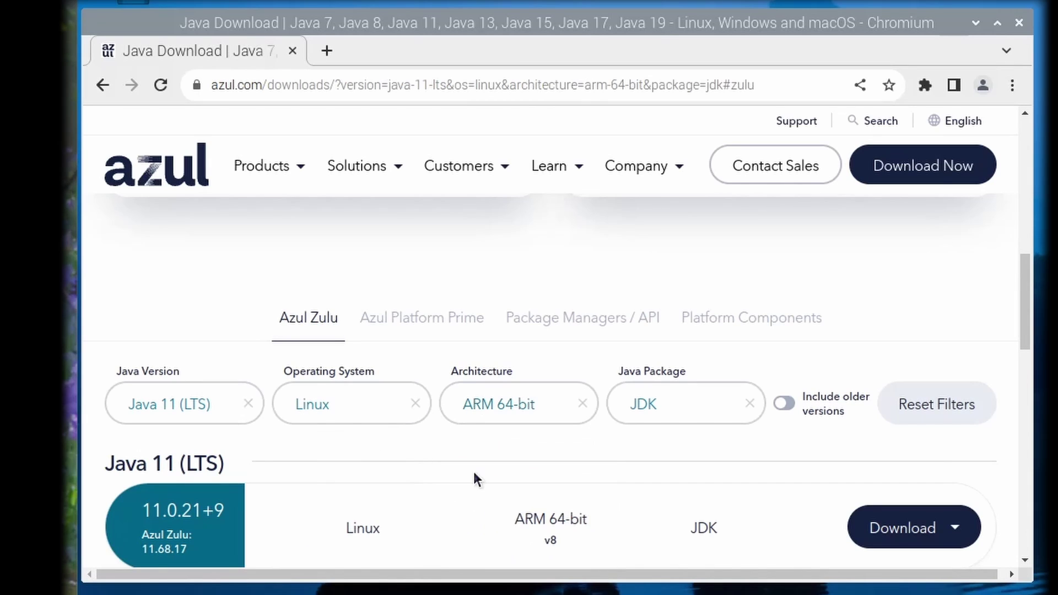
Step: Select the JRE package type and download it as a .deb
left_click(680, 415)
left_click(680, 488)
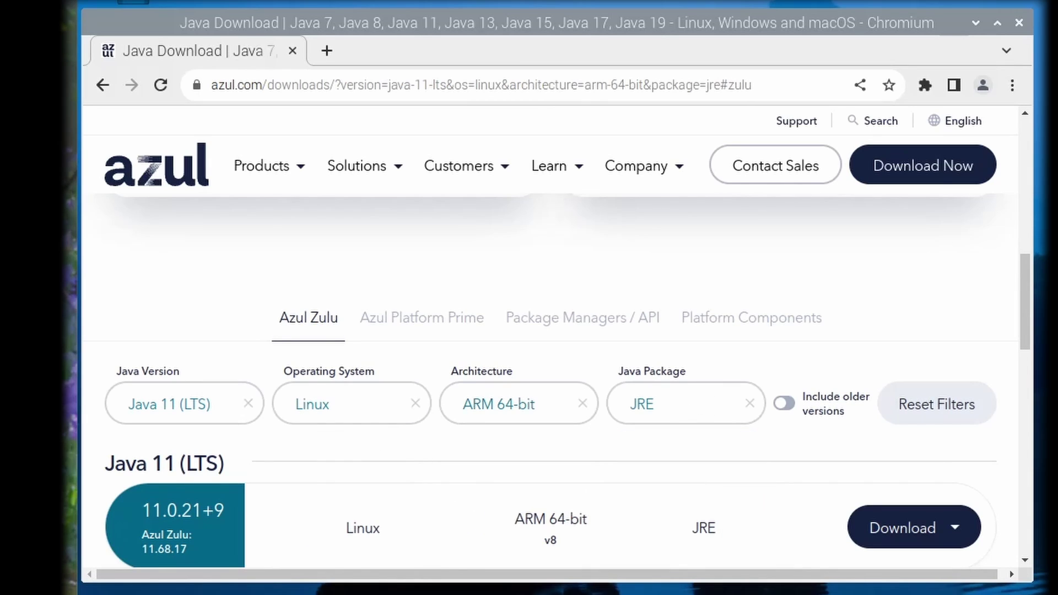
scroll(900, 533, "down", 3)
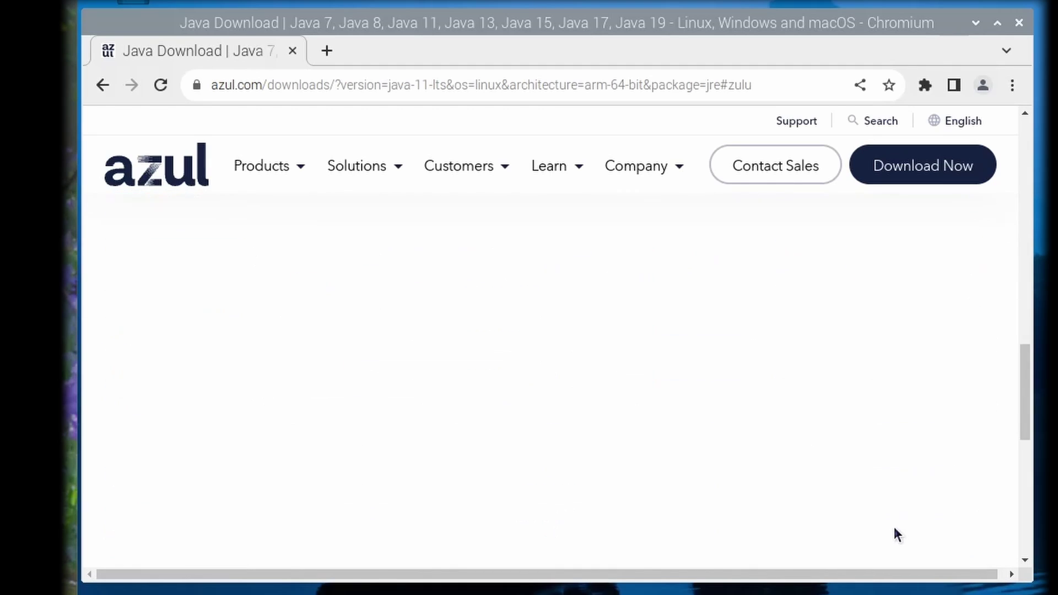
scroll(913, 406, "up", 2)
left_click(908, 422)
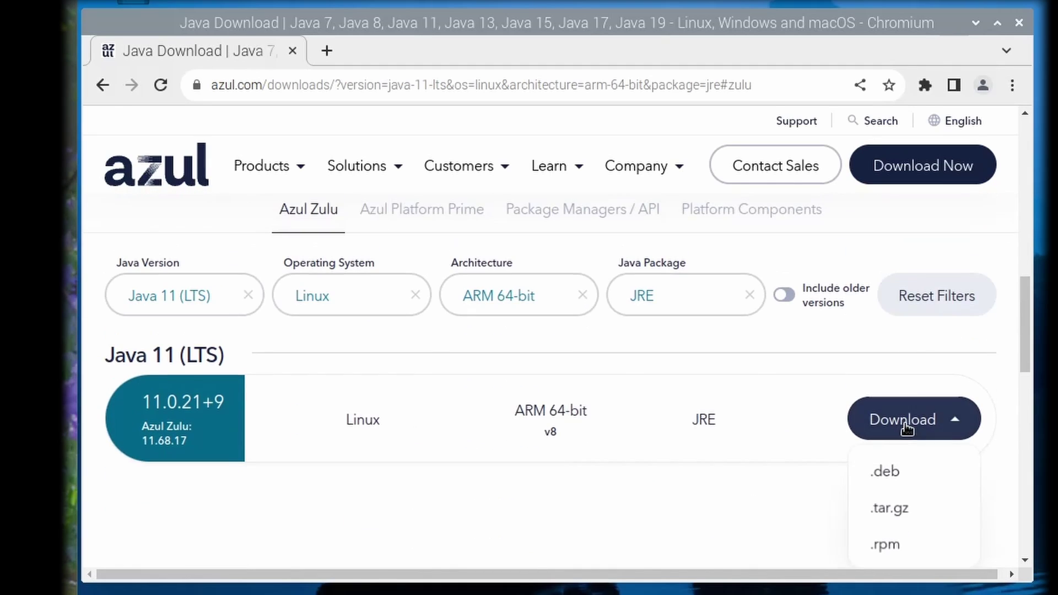
left_click(883, 475)
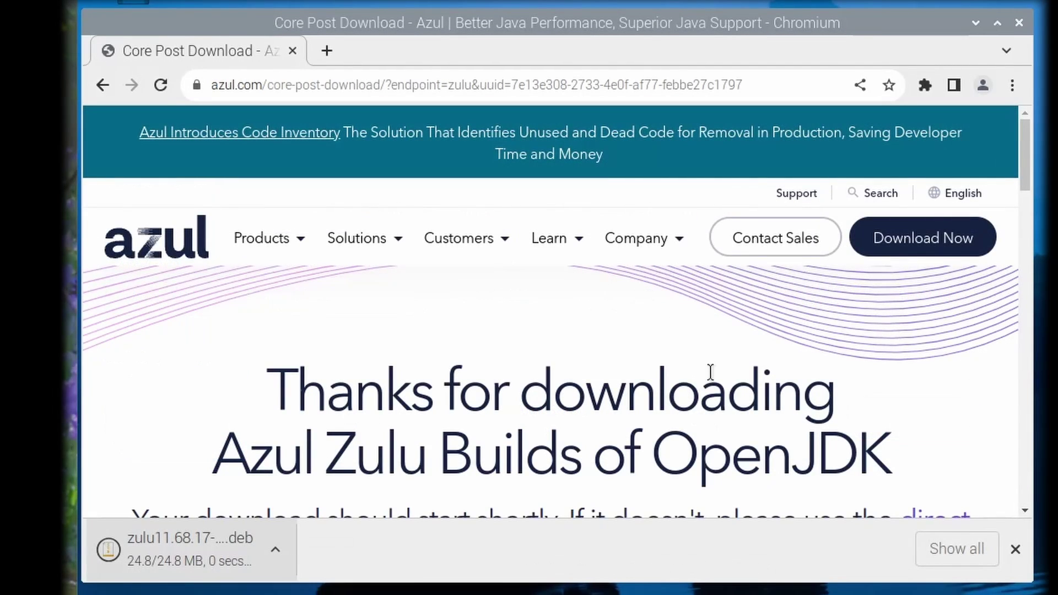
Step: Open Azul's Debian install instructions in a new tab and read the Install DEB package steps
scroll(520, 435, "down", 4)
scroll(521, 435, "down", 3)
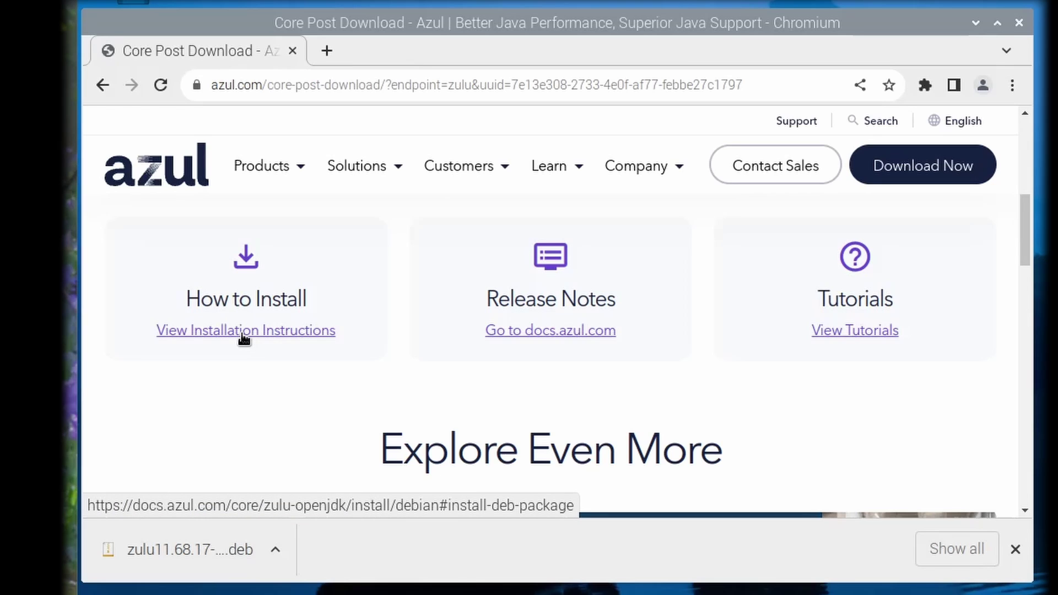
left_click(243, 331)
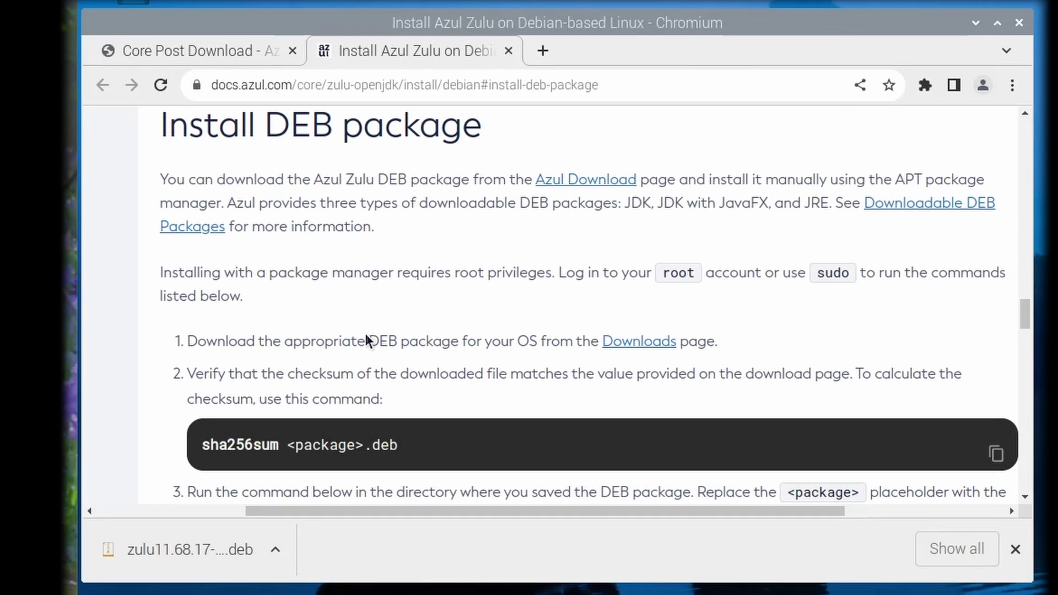
scroll(366, 334, "down", 4)
scroll(365, 333, "down", 4)
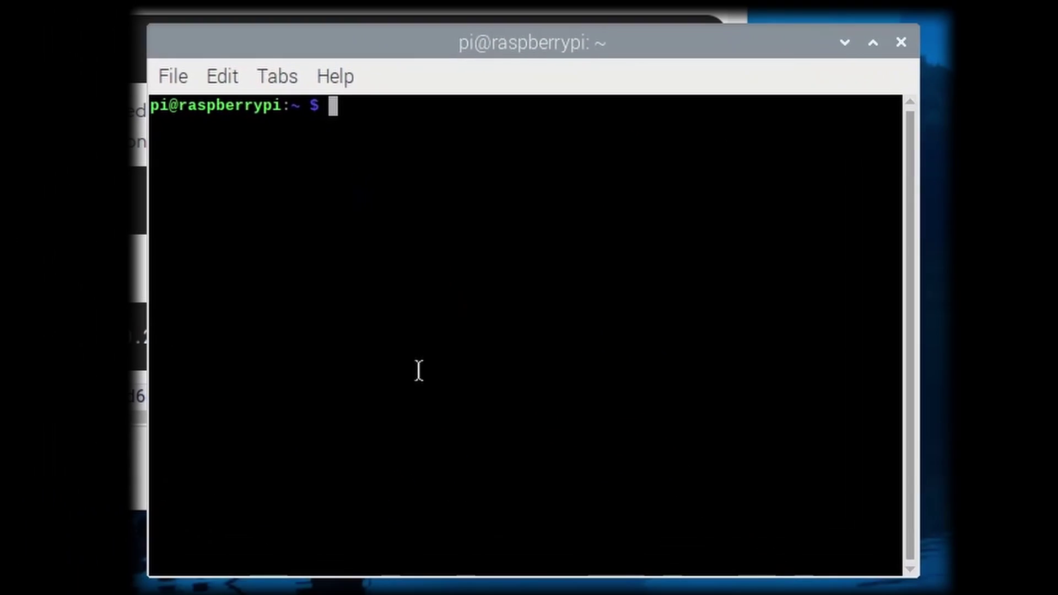
Step: Change the terminal's directory to Downloads
type("cd Dow")
key("Tab")
key("Return")
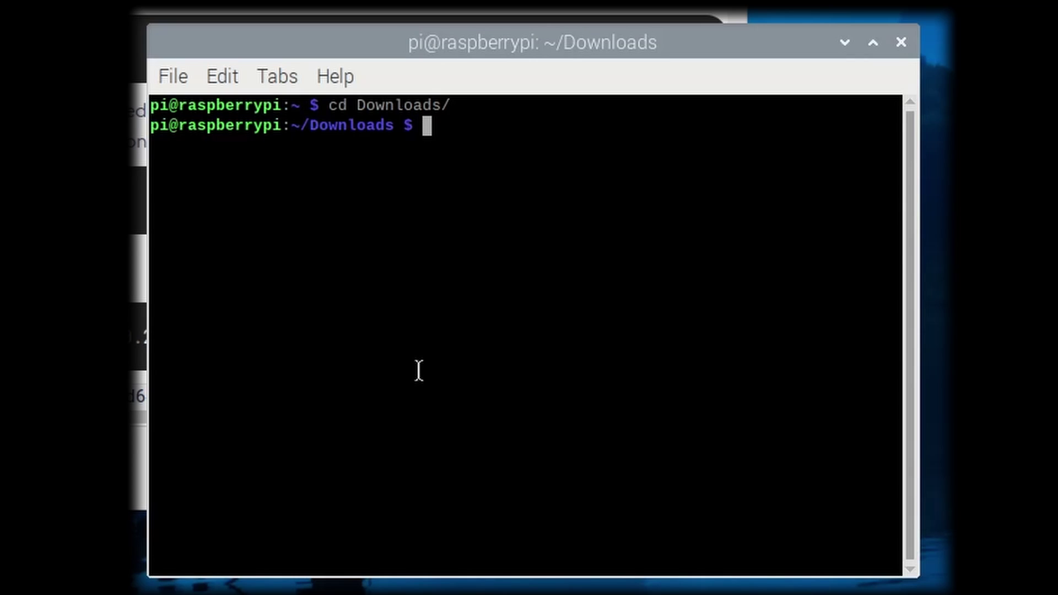
Step: Install the downloaded zulu11 .deb with sudo apt install, then verify with java --version
type("ls")
key("Return")
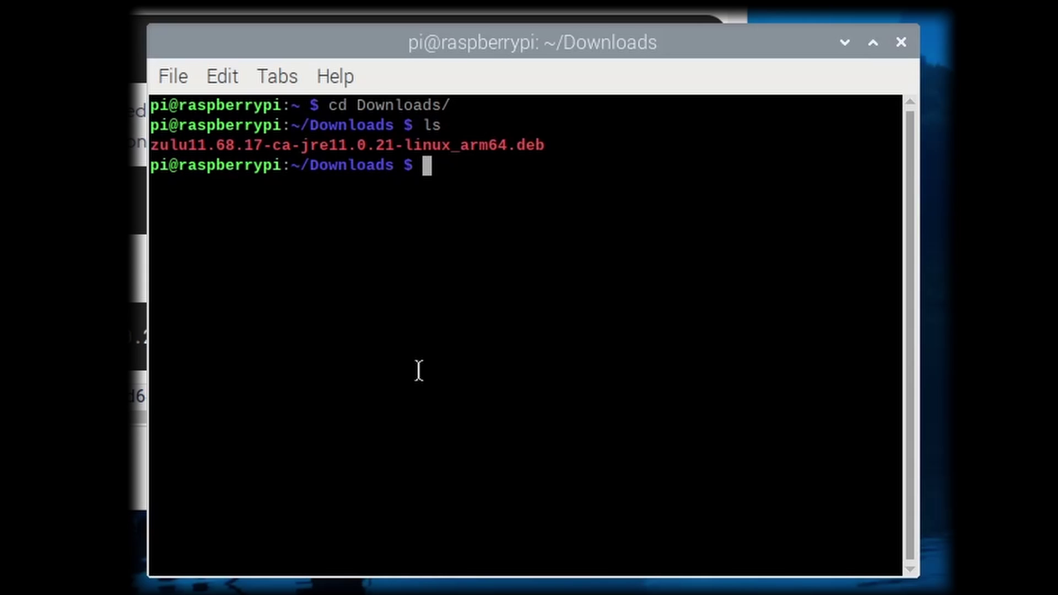
type("sudo apt")
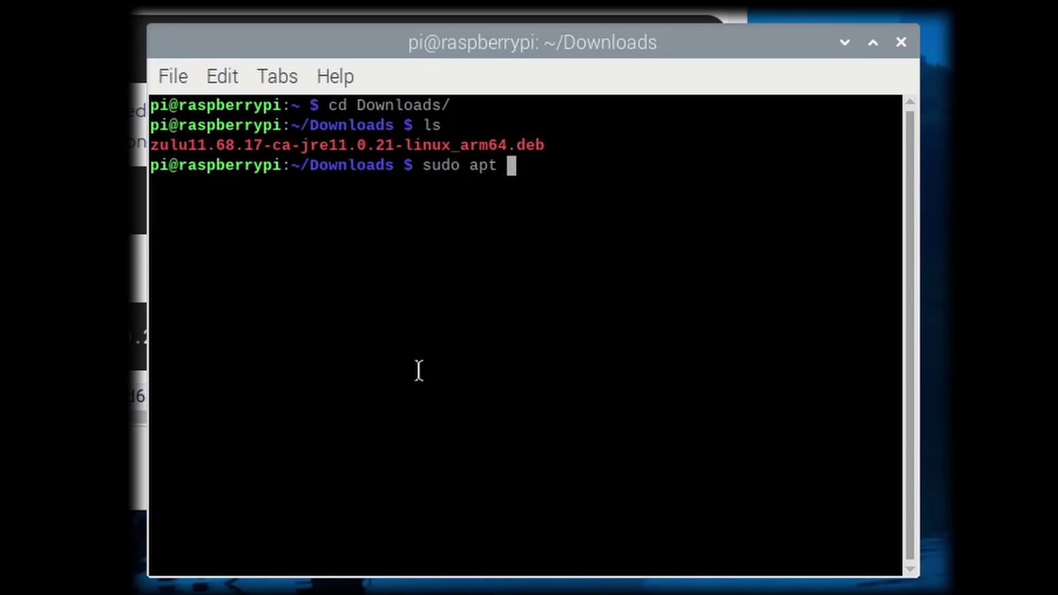
type(" inst")
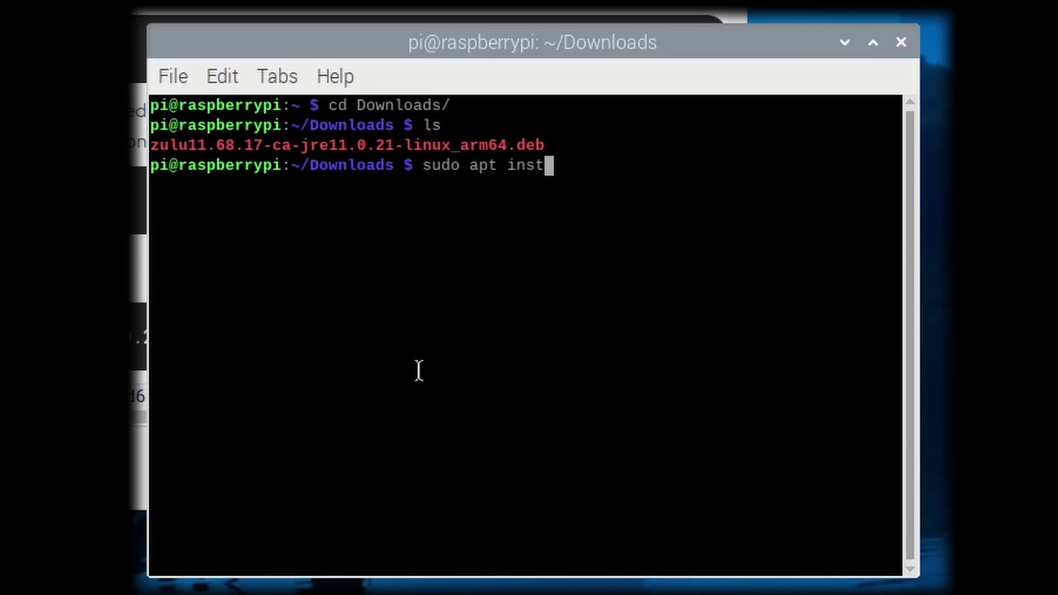
type("all ./")
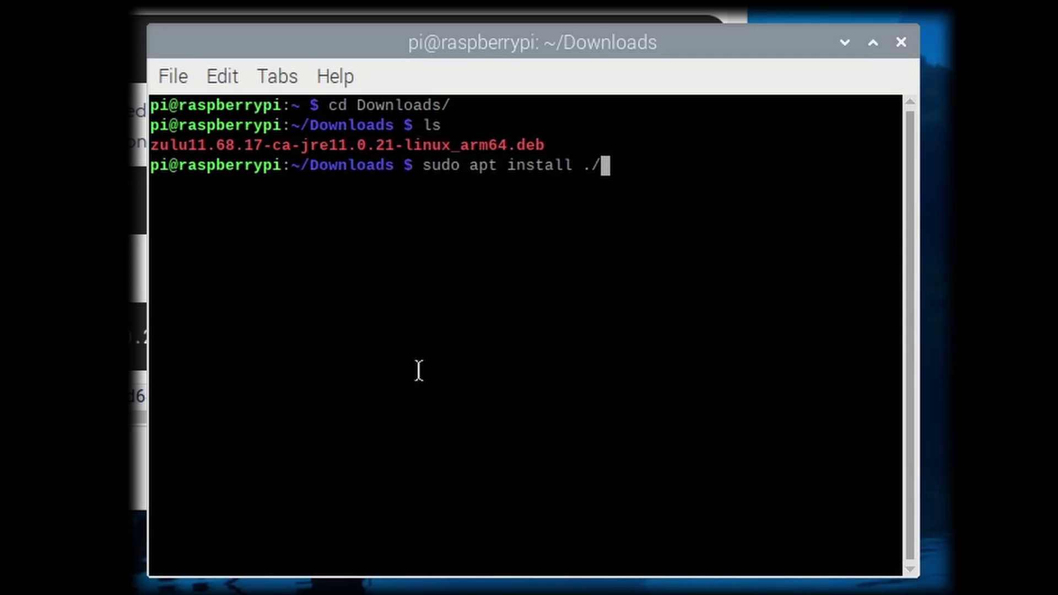
key("Tab")
key("Return")
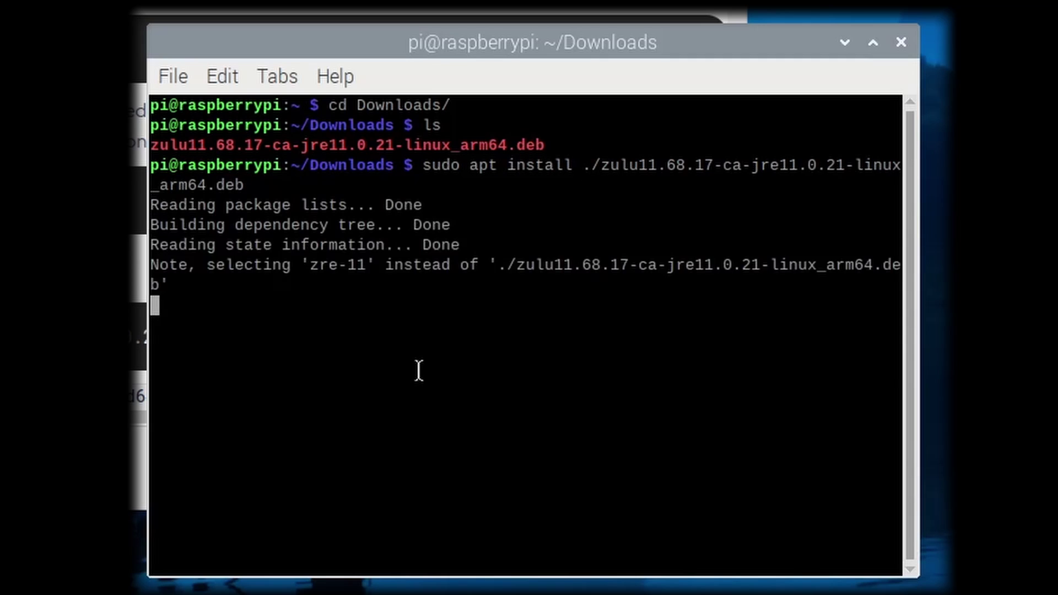
type("y")
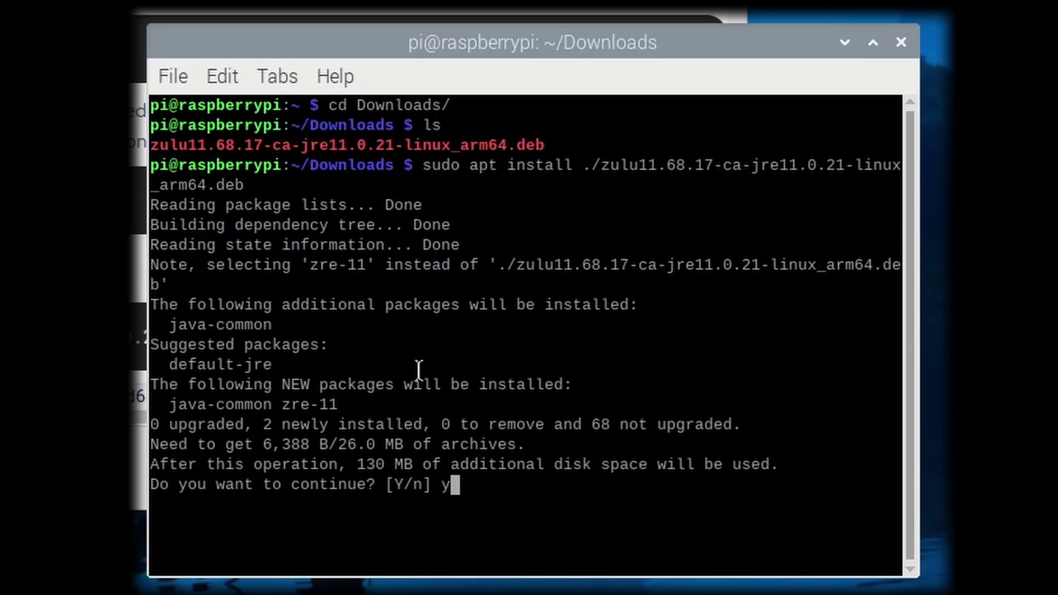
key("Return")
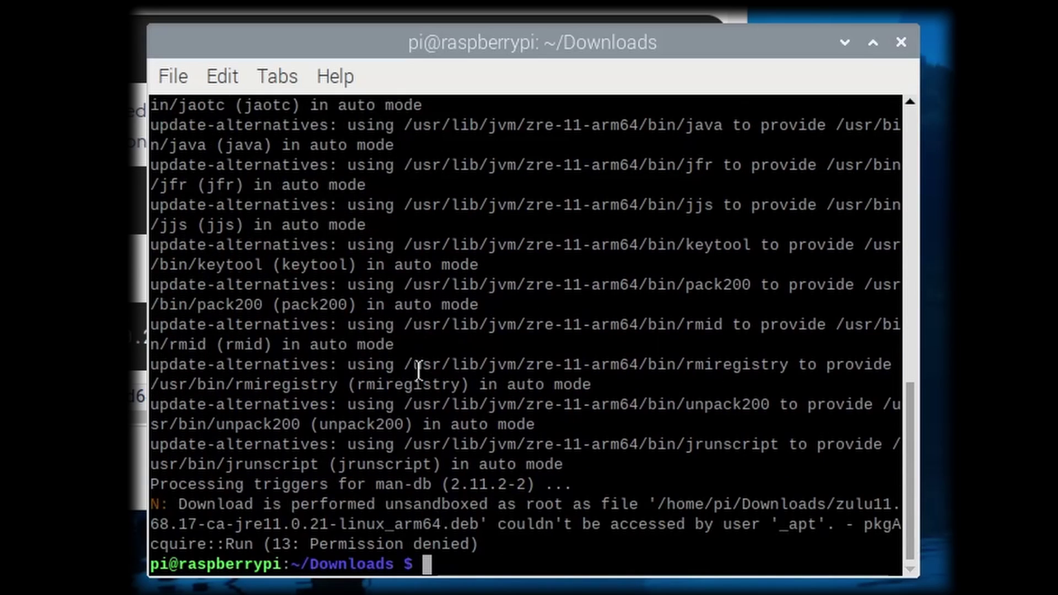
type("java --vers")
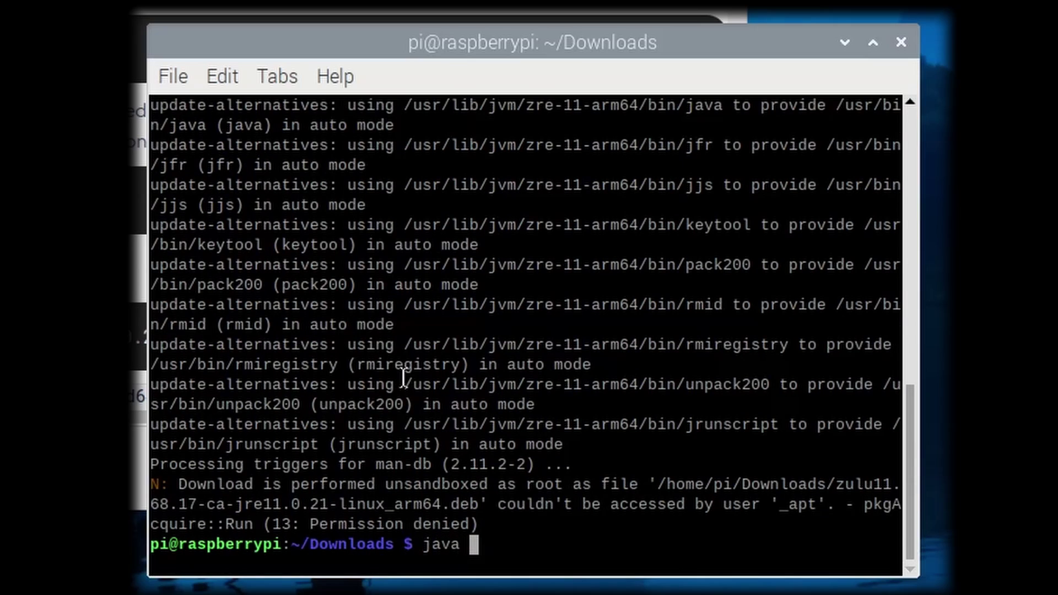
type("ion")
key("Return")
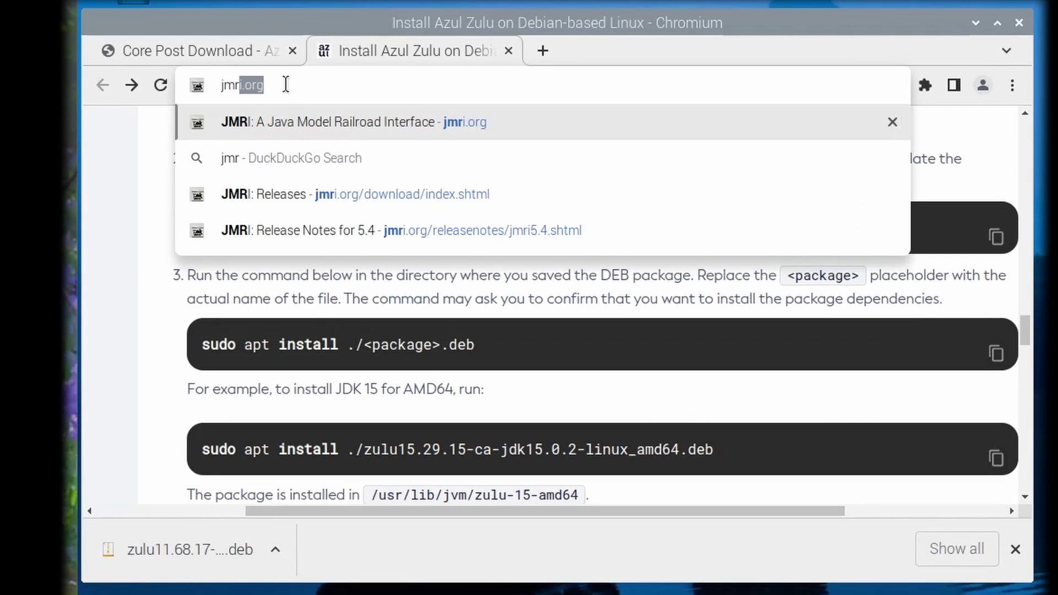
Step: From jmri.org releases, open the JMRI 5.4 release notes and download the Linux .tgz
key("Return")
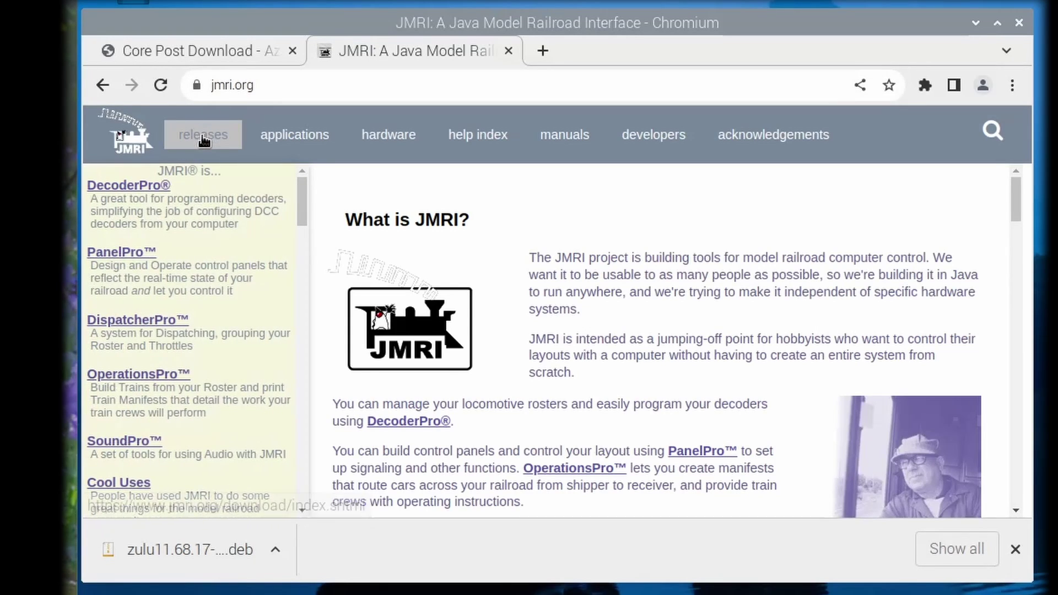
left_click(202, 137)
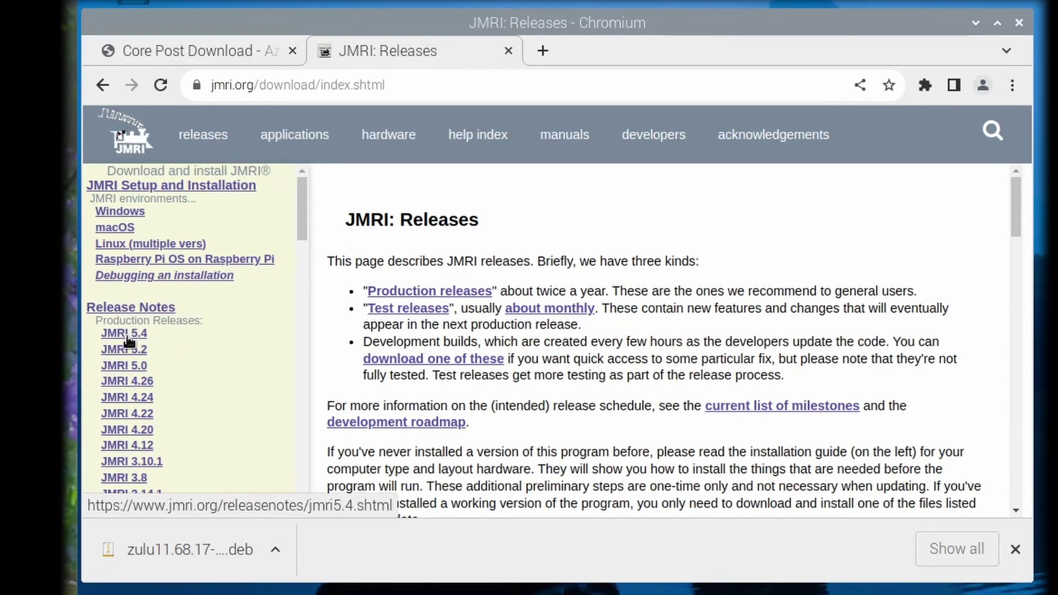
left_click(125, 335)
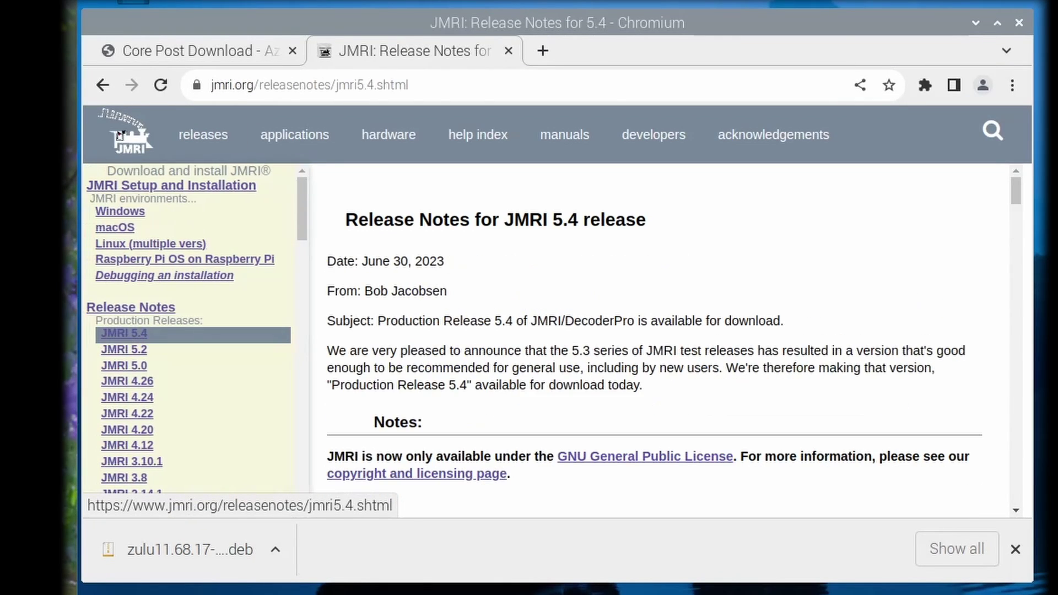
scroll(584, 389, "down", 8)
scroll(584, 388, "down", 15)
scroll(584, 389, "down", 3)
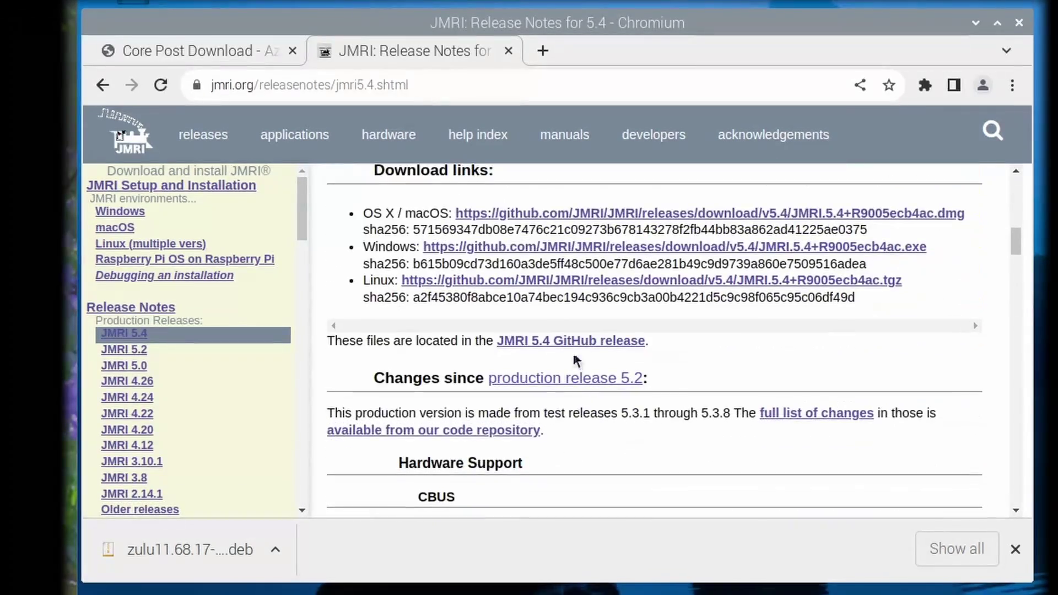
left_click(555, 286)
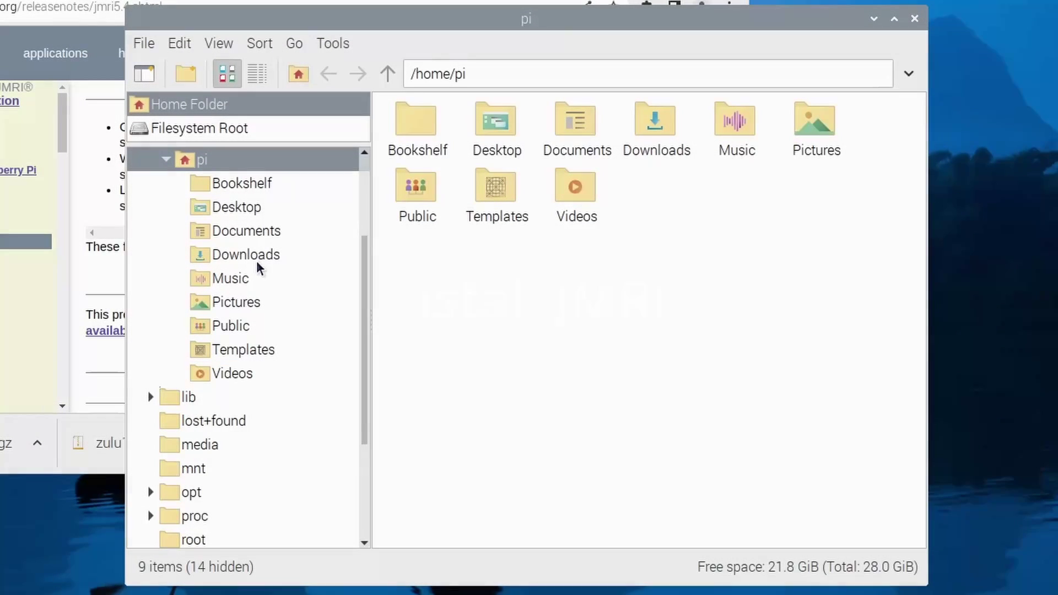
Step: Extract the JMRI .tgz from Downloads into /home/pi
left_click(253, 254)
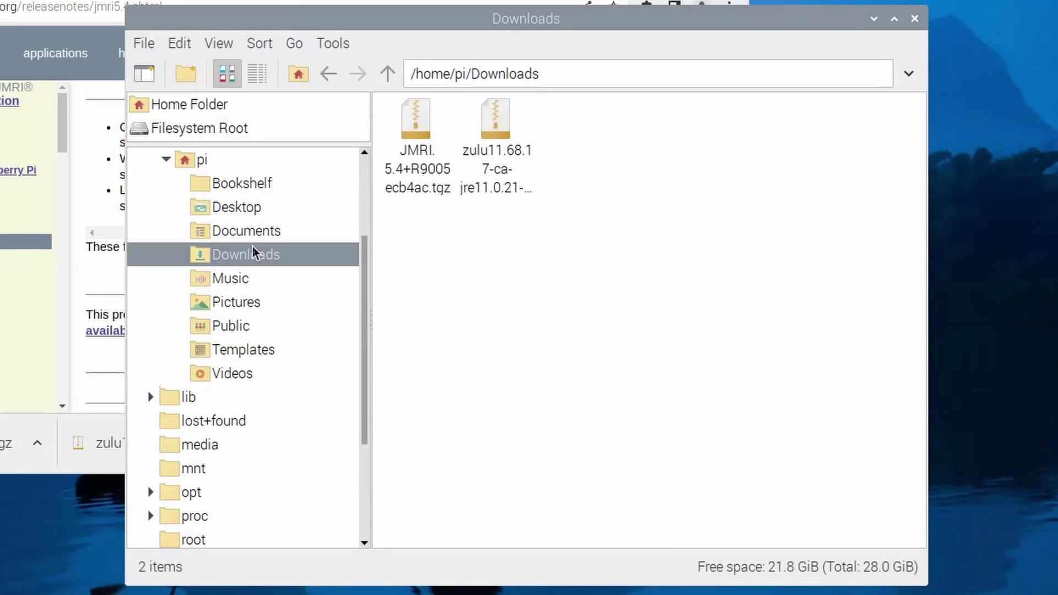
right_click(412, 146)
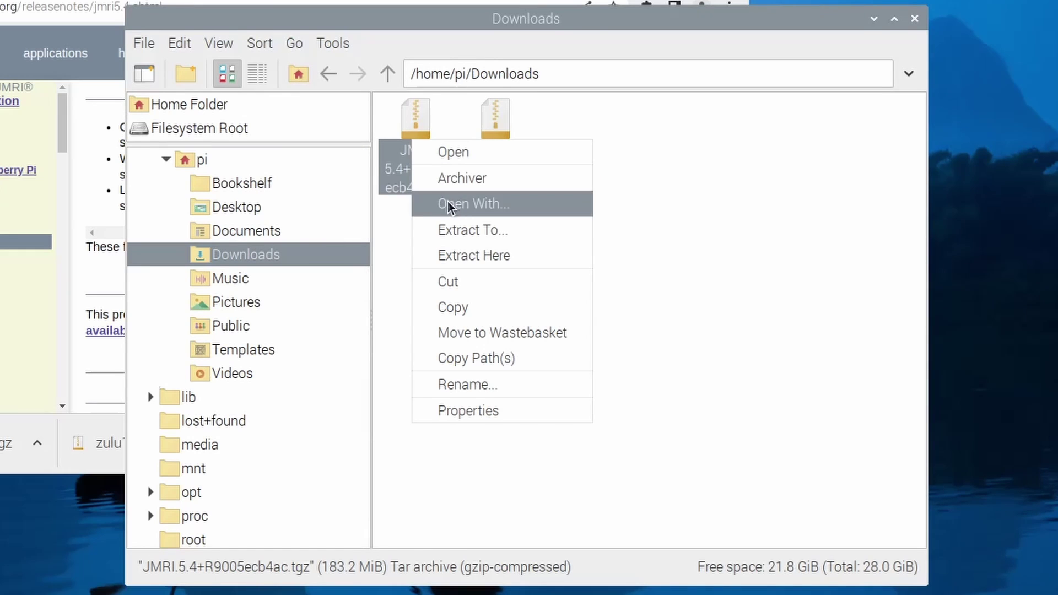
left_click(475, 232)
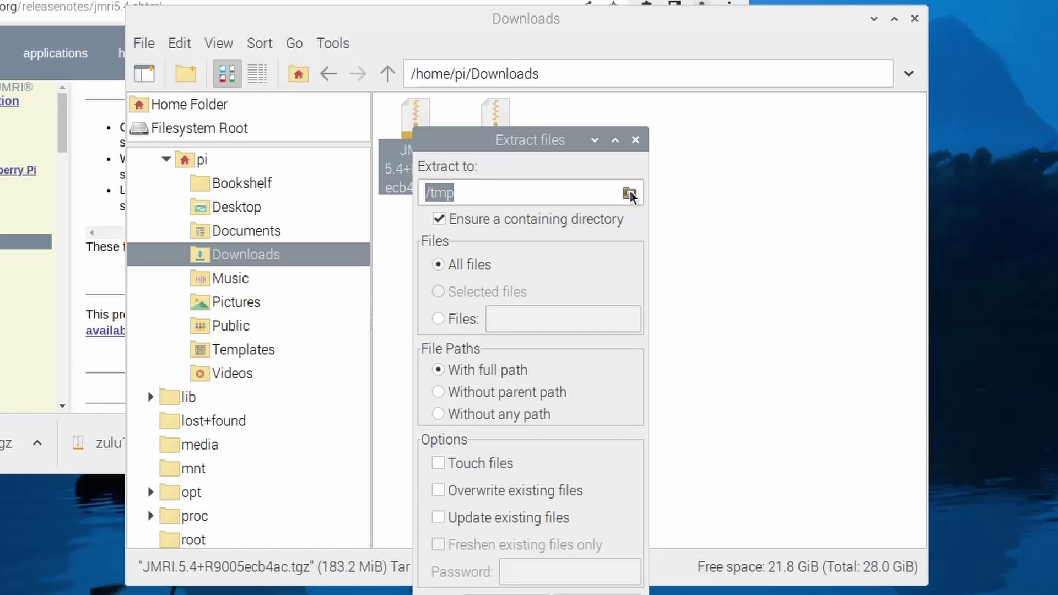
left_click(630, 194)
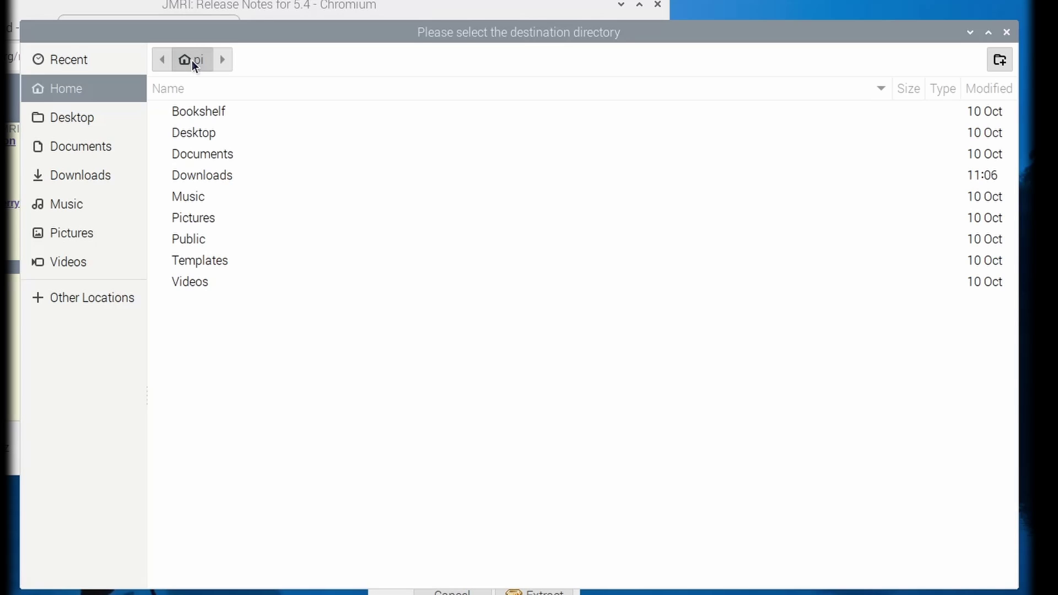
left_click(965, 574)
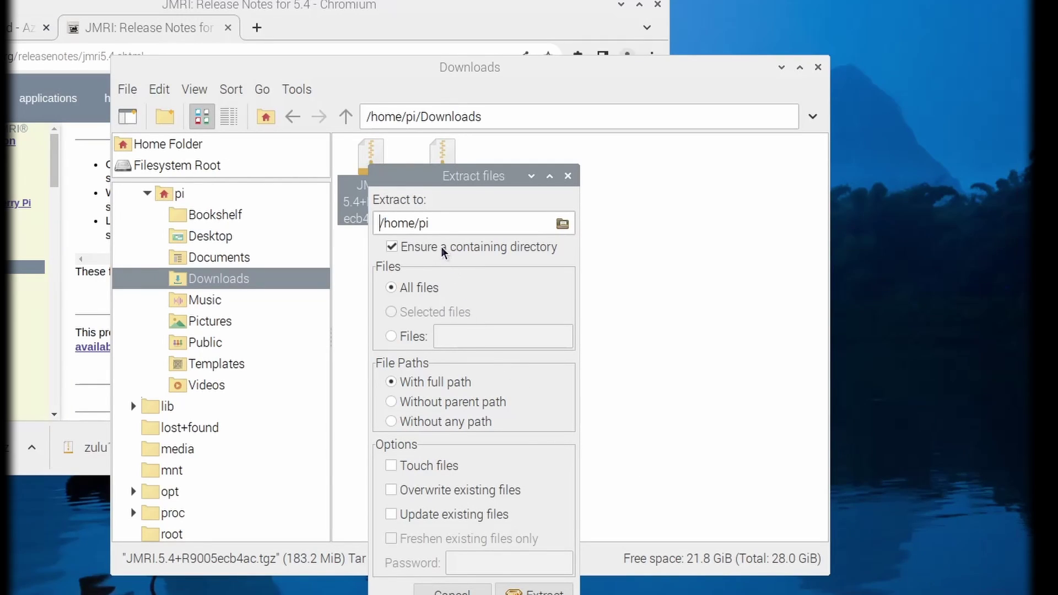
left_click(529, 591)
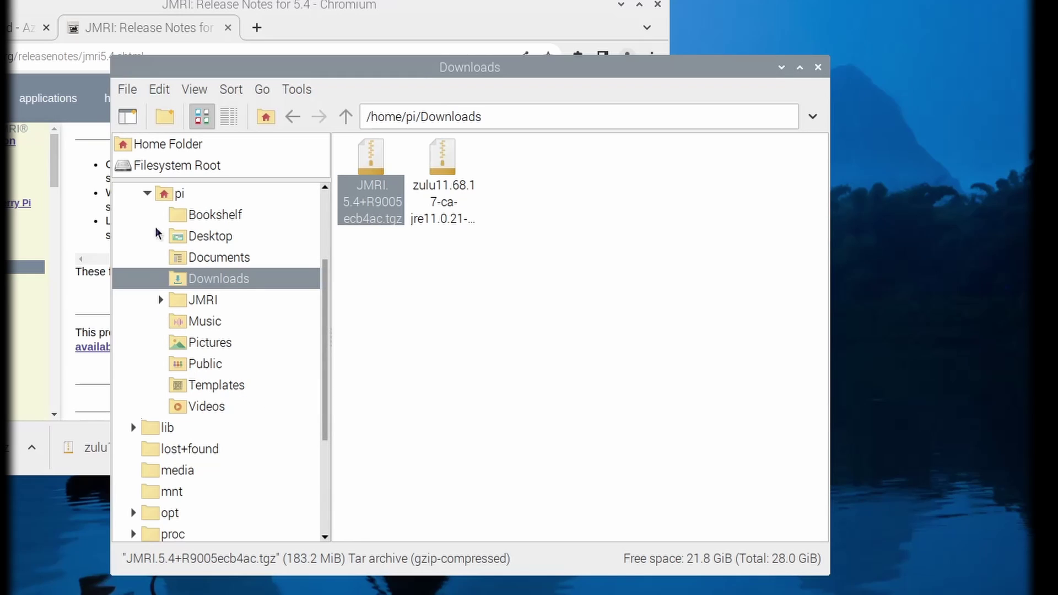
Step: Expand and open the new JMRI folder in the folder tree
scroll(163, 304, "up", 1)
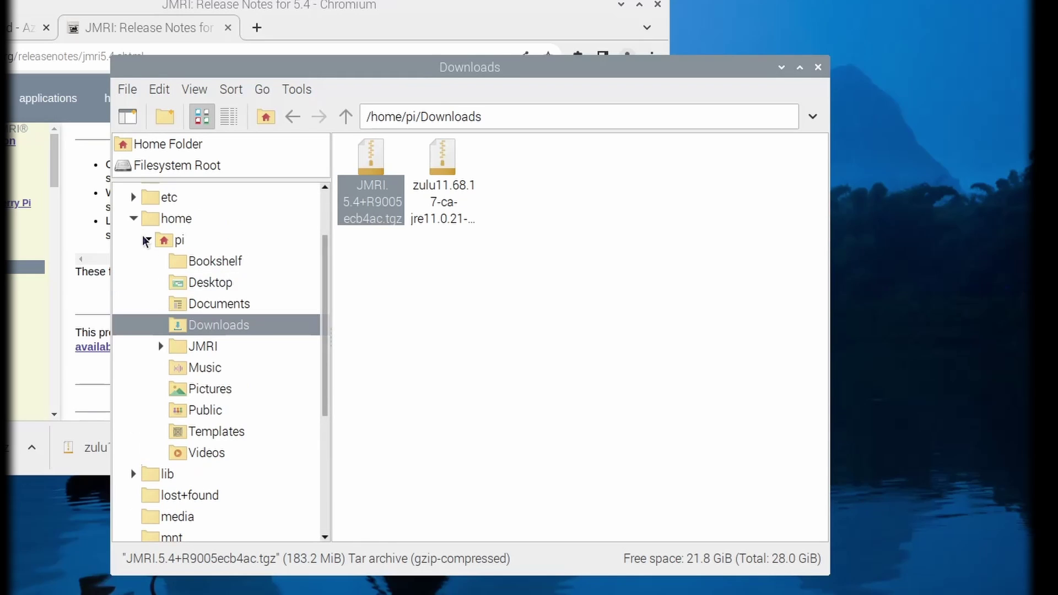
left_click(160, 346)
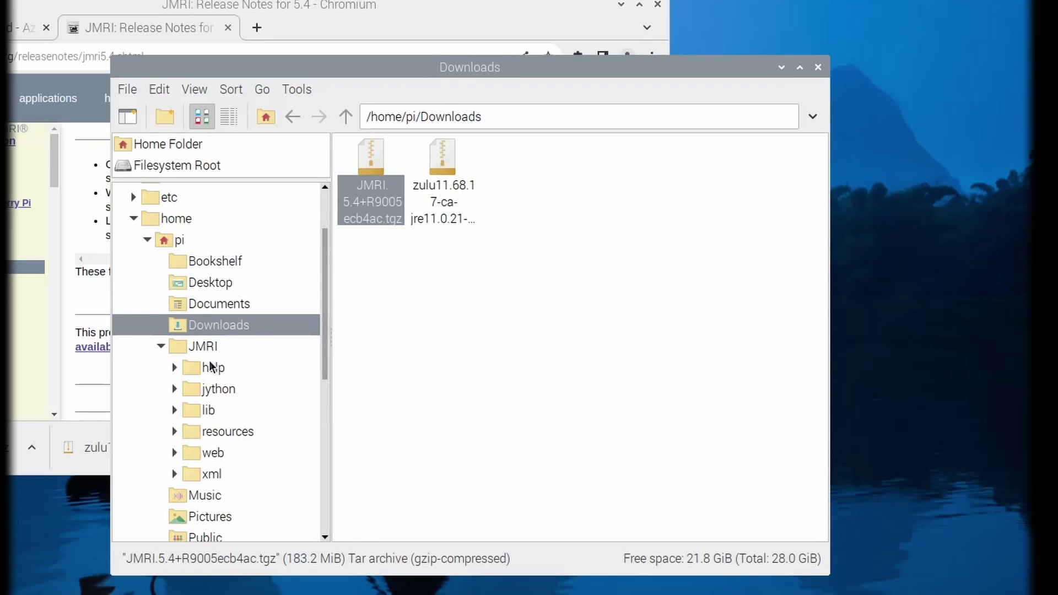
left_click(177, 349)
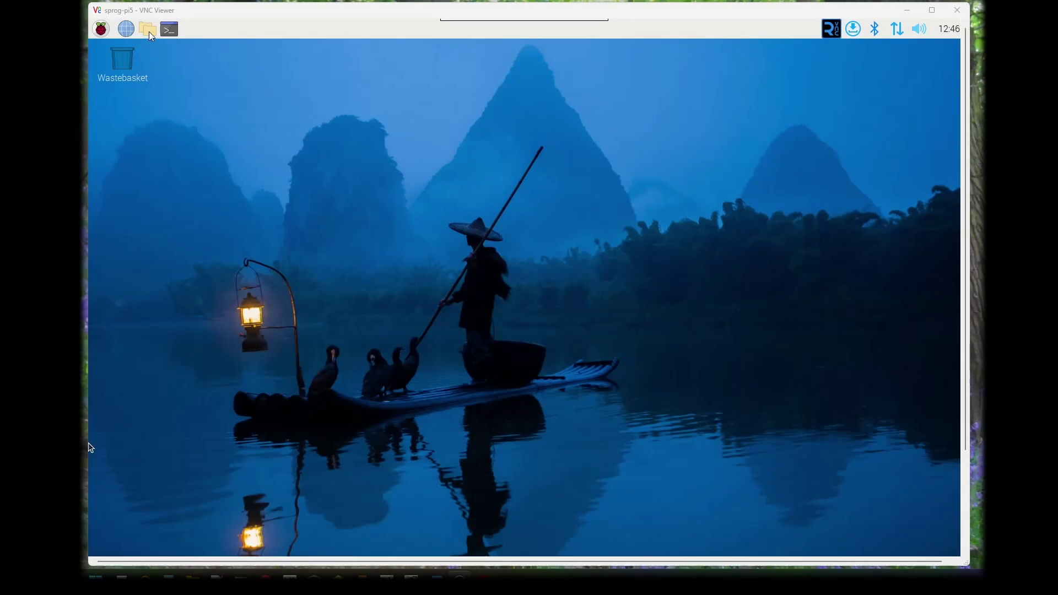
Step: Tick 'Don't ask options on launch executable file' in PCManFM Preferences, then close the file manager
left_click(149, 30)
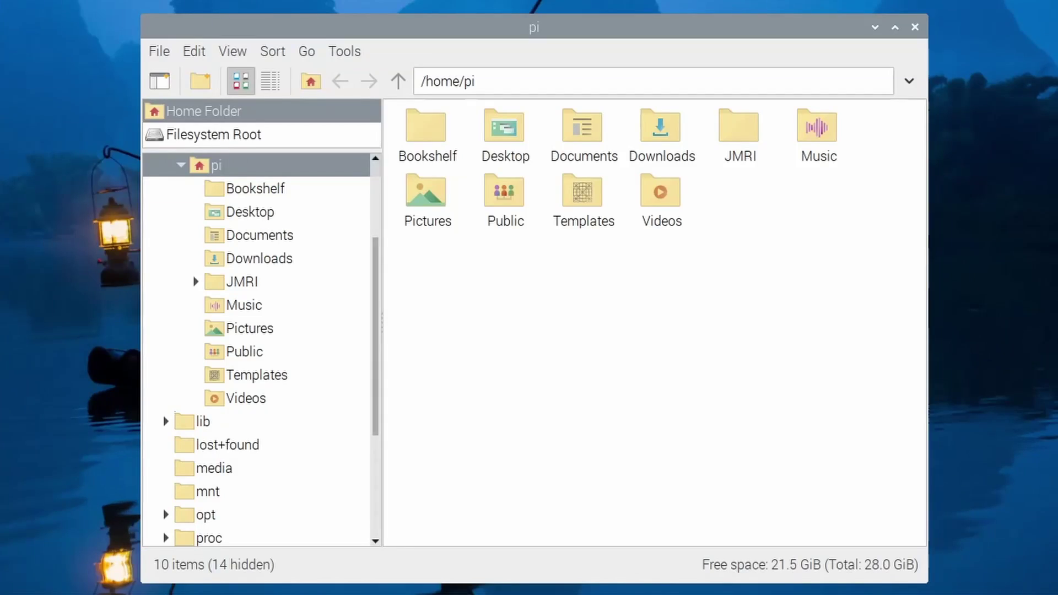
left_click(302, 196)
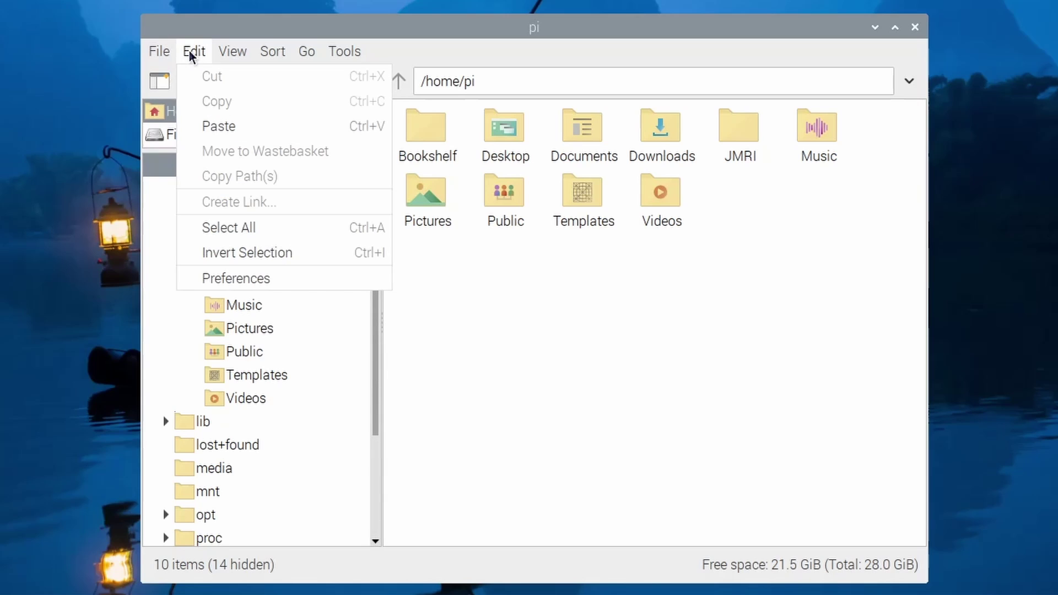
left_click(257, 280)
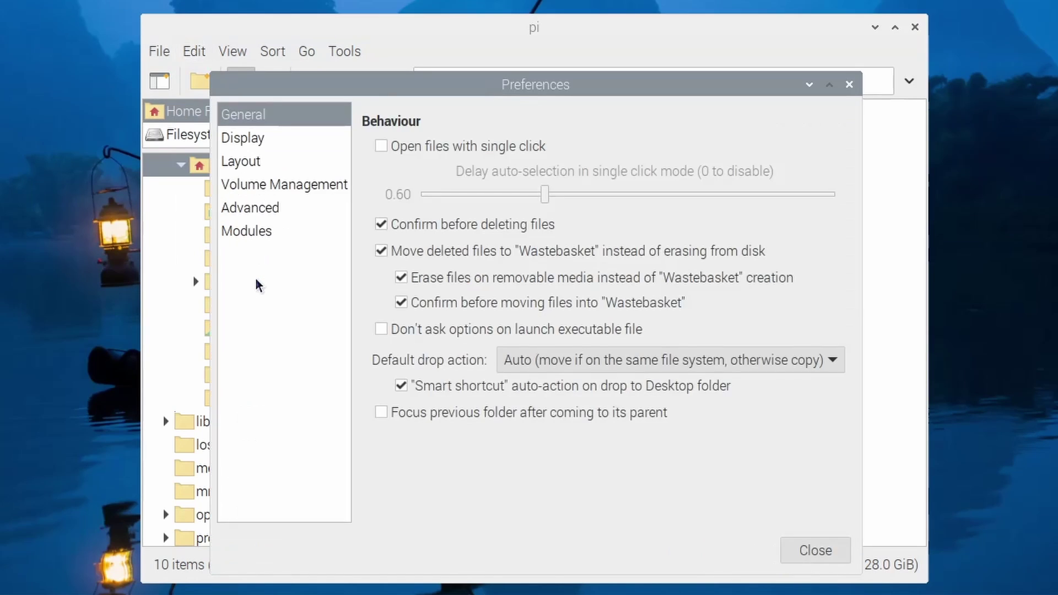
left_click(382, 331)
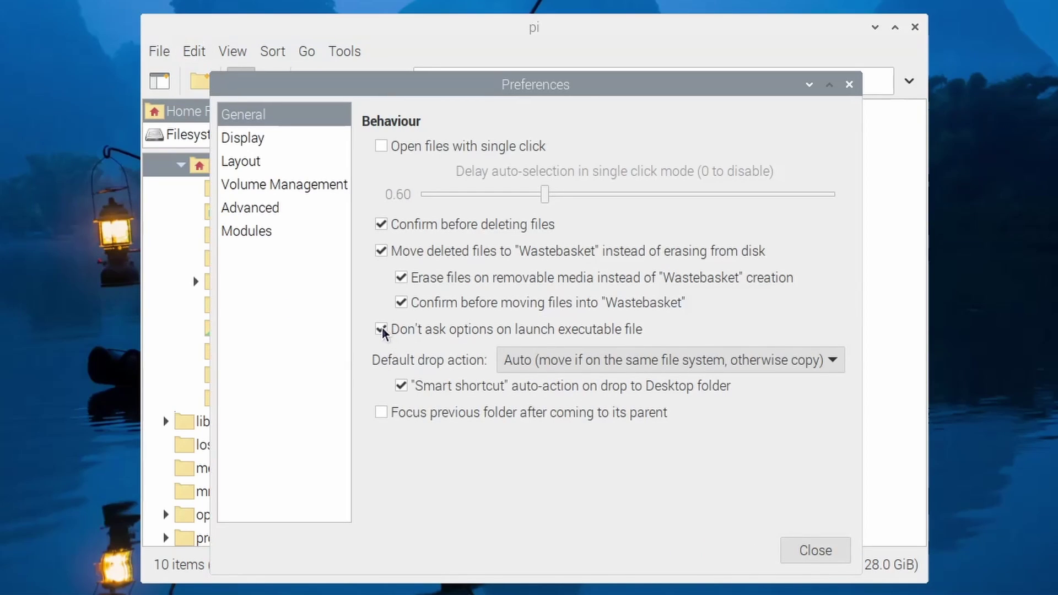
left_click(816, 551)
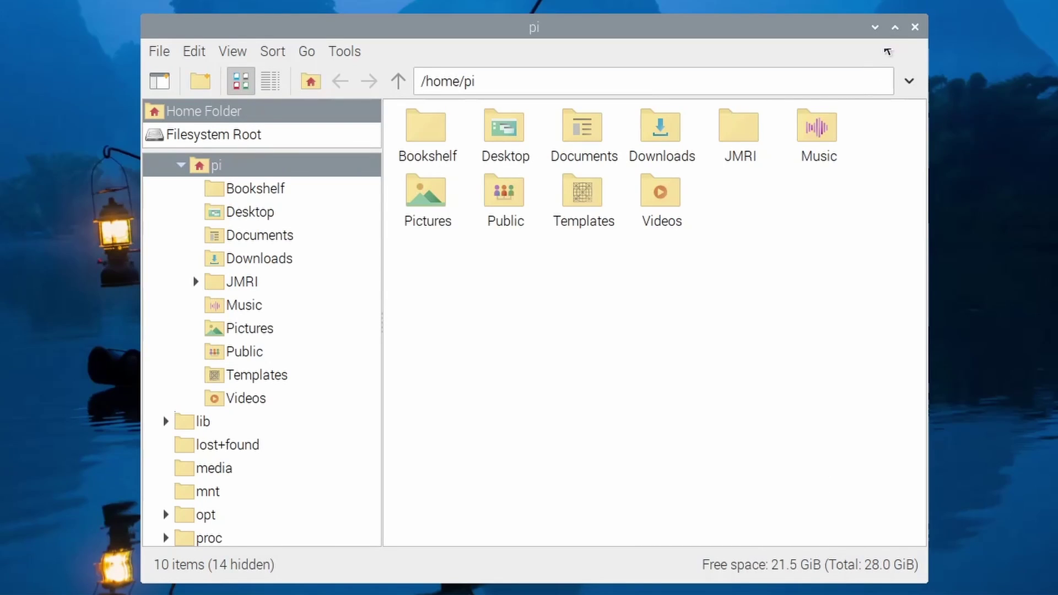
left_click(915, 28)
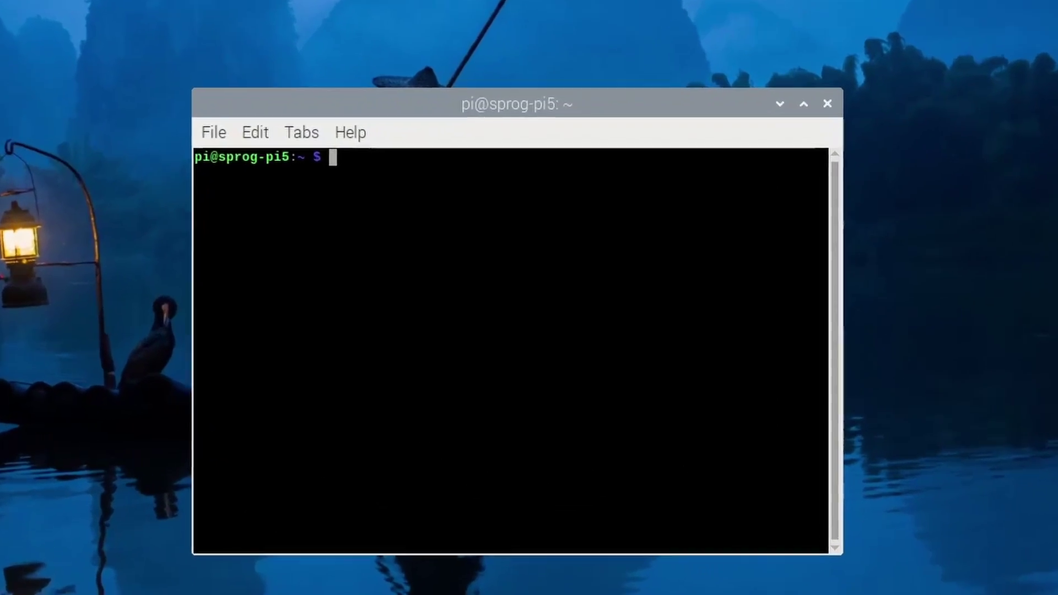
Step: Open /home/pi/Desktop/PanelPro in sudo nano, save it, and exit
type("sudo nano /home/pi/Desktop/PanelPro")
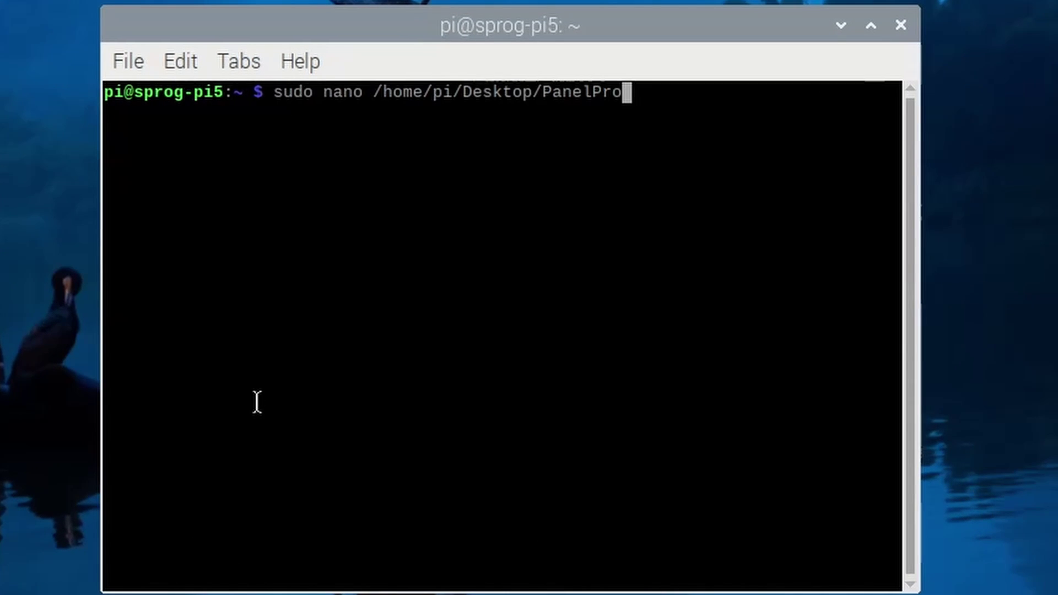
key("Return")
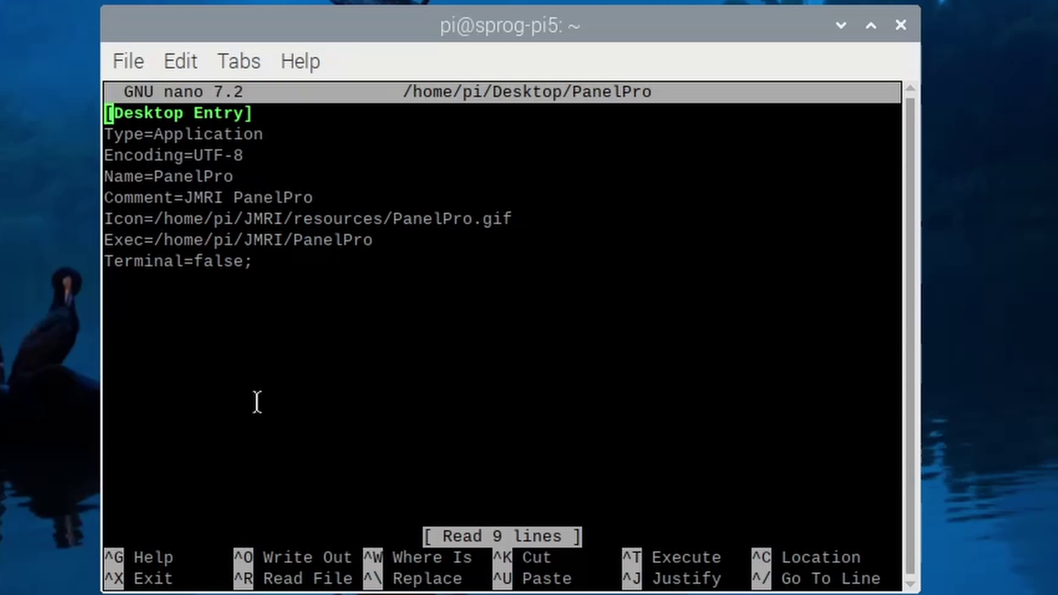
key("ctrl+o")
key("Return")
key("ctrl+x")
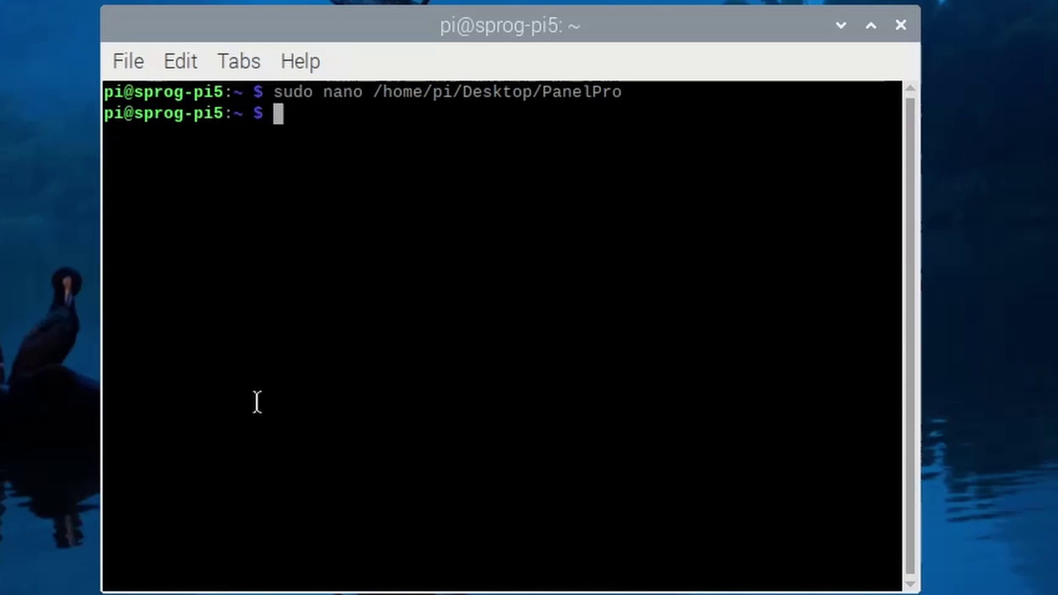
Step: Open /home/pi/Desktop/DecoderPro in nano to review it, then exit
key("Up")
key("BackSpace")
key("BackSpace")
key("BackSpace")
key("BackSpace")
key("BackSpace")
key("BackSpace")
key("BackSpace")
key("BackSpace")
type("DecoderPro")
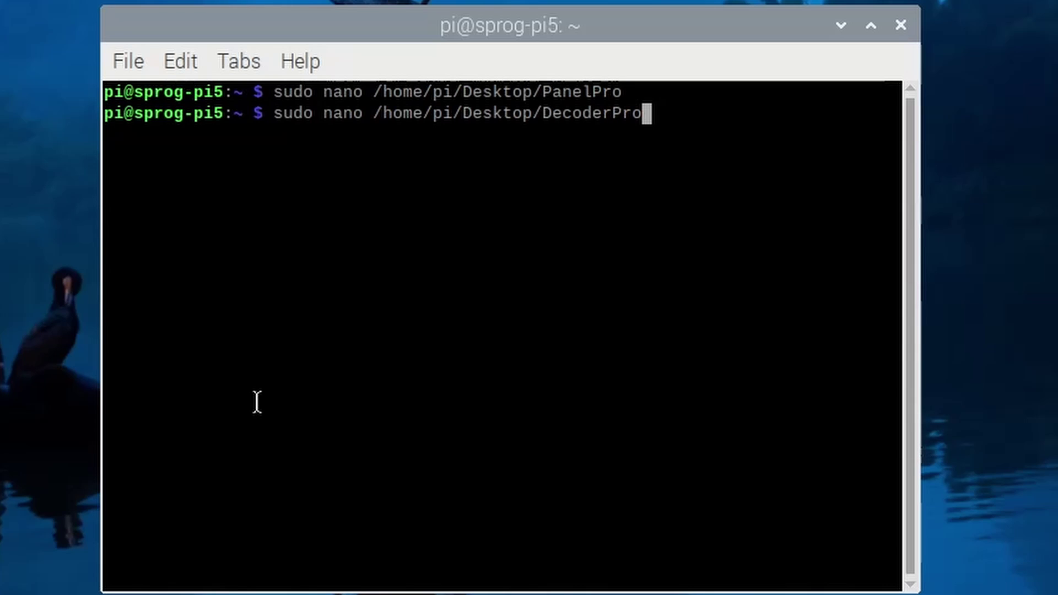
key("Return")
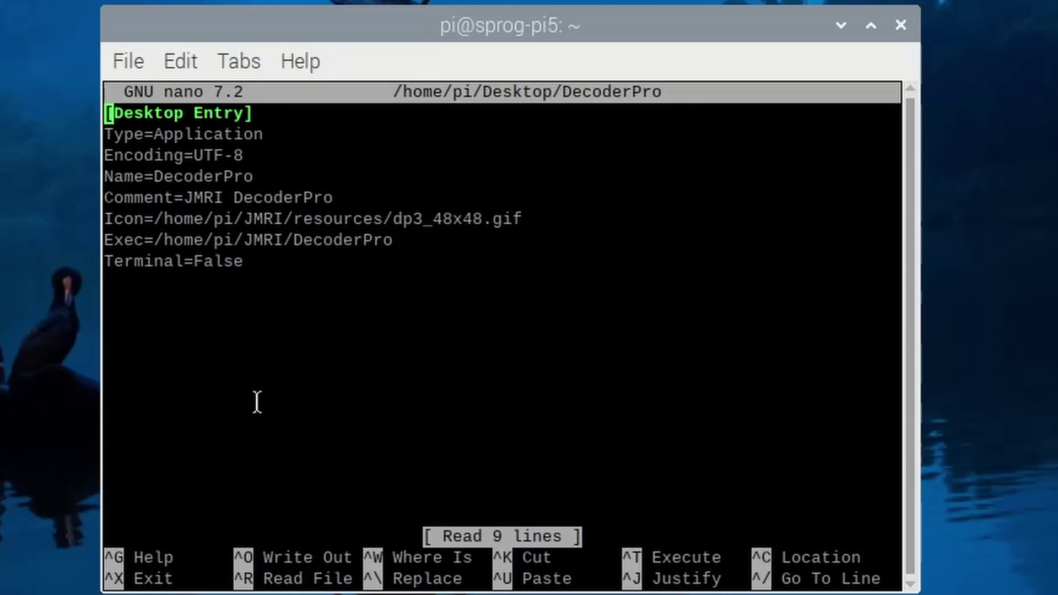
key("ctrl+x")
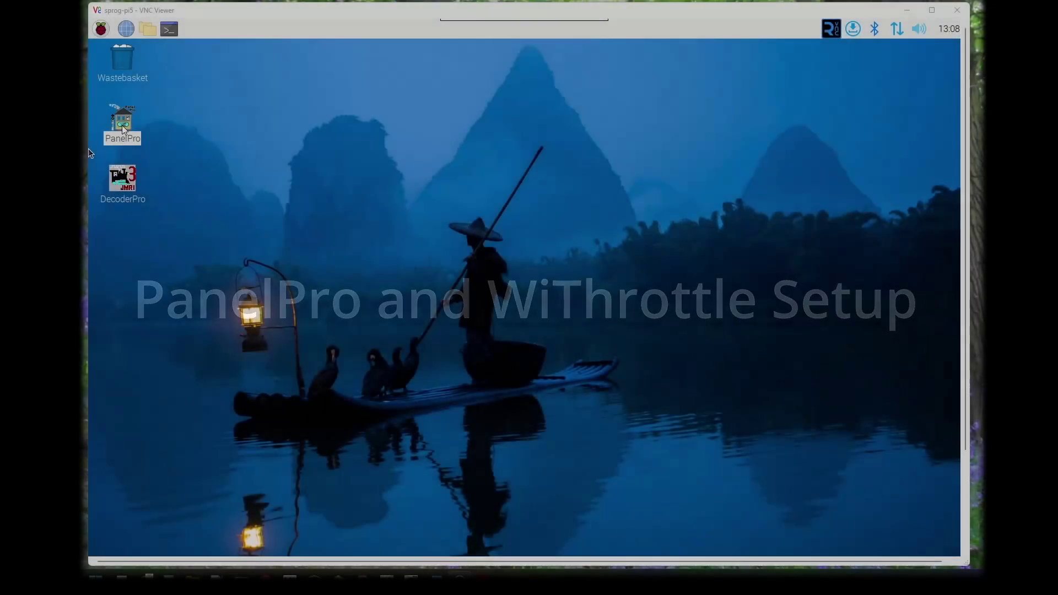
Step: Launch PanelPro from its desktop icon and close the JMRI Help System window
double_click(124, 128)
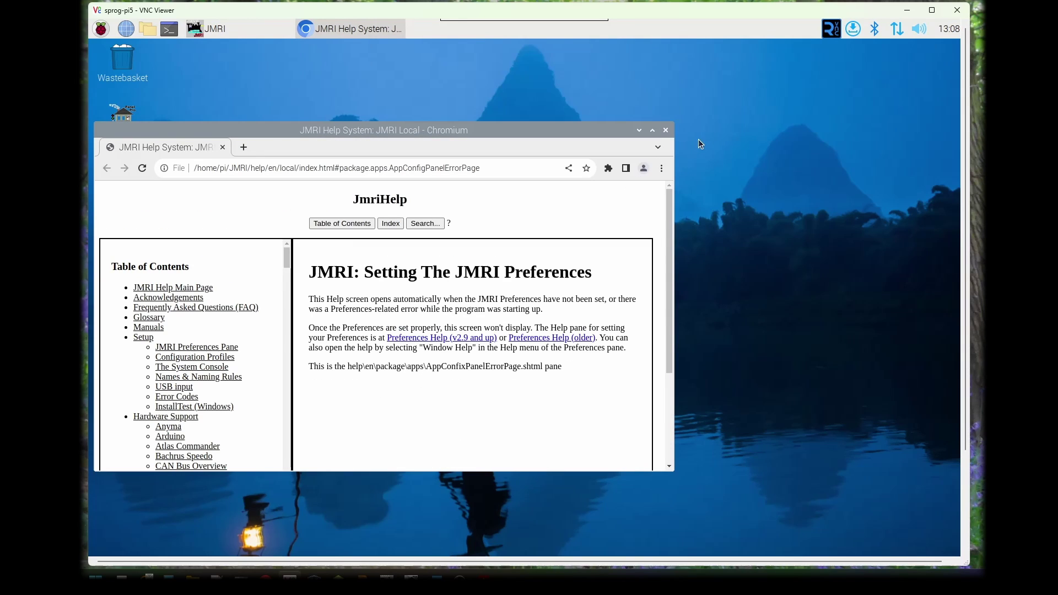
left_click(666, 131)
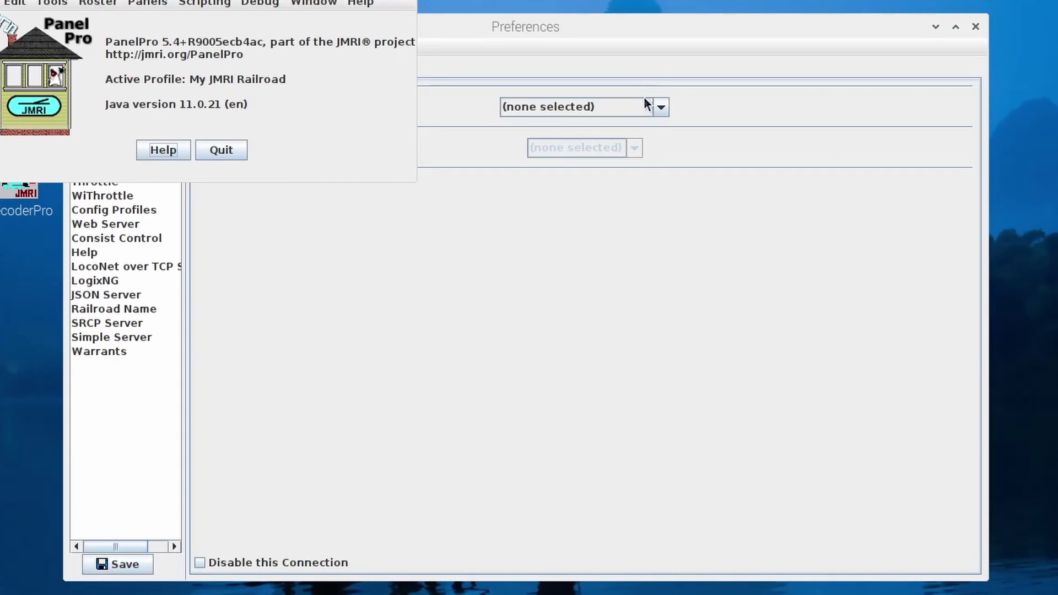
Step: Set Connection1 to SPROG DCC Generation 5, Pi-SPROG 3 Plus, on serial port ttyAMA10
left_click(662, 107)
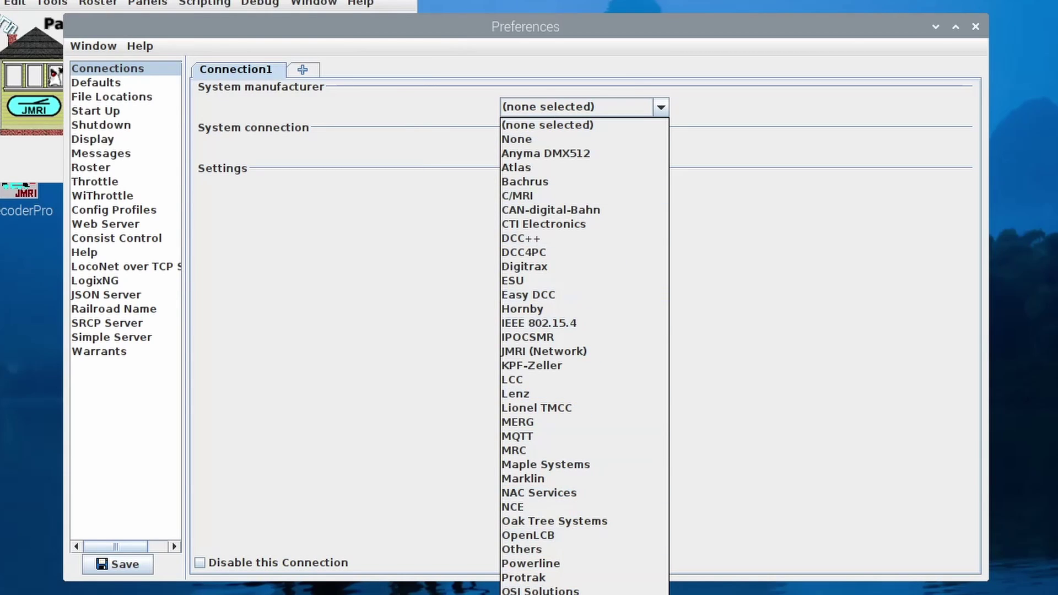
key("Return")
left_click(617, 145)
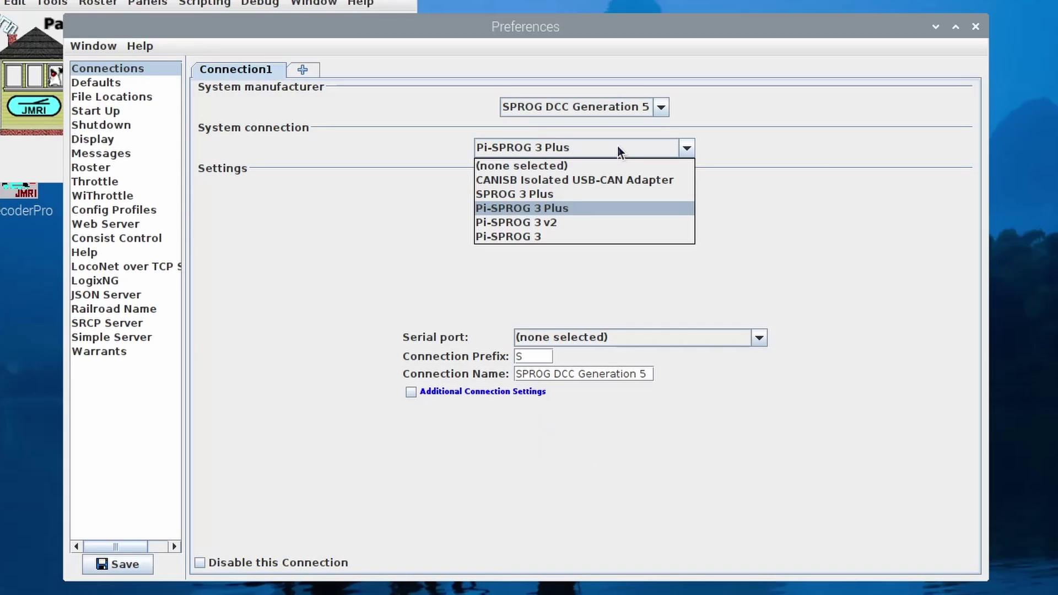
left_click(600, 212)
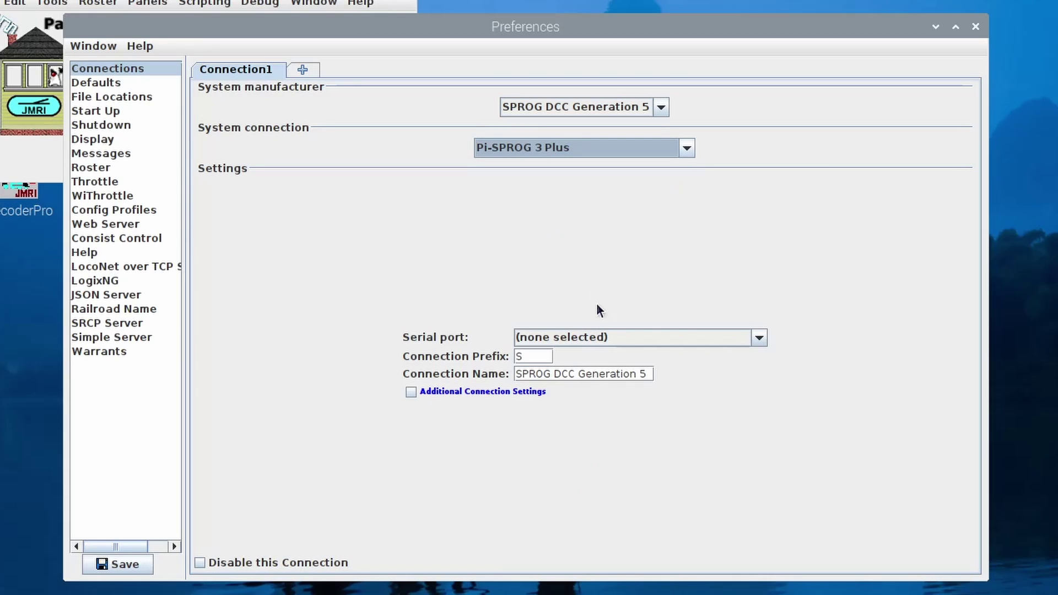
left_click(608, 337)
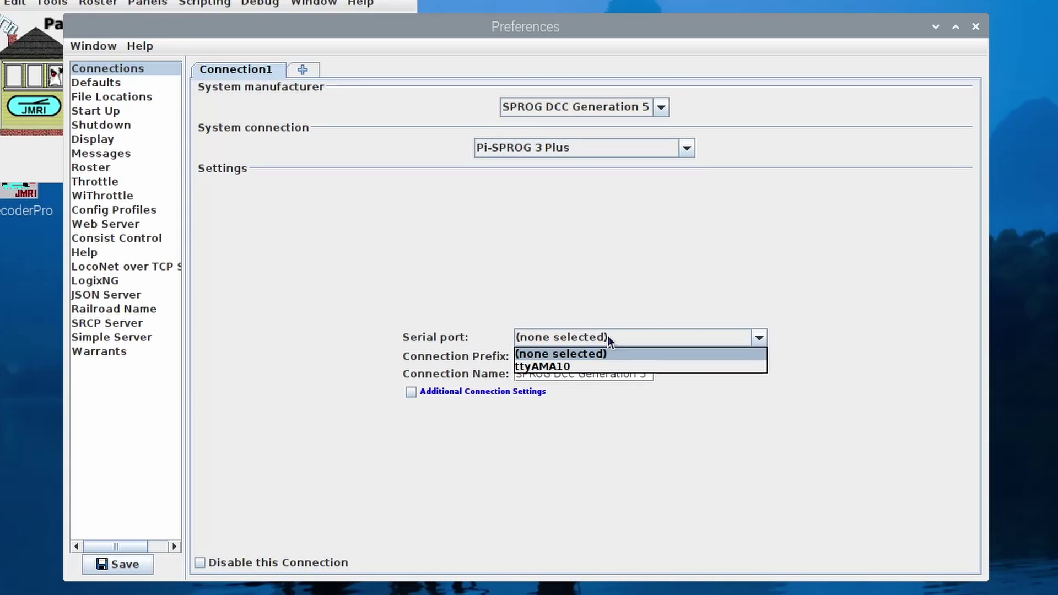
left_click(600, 365)
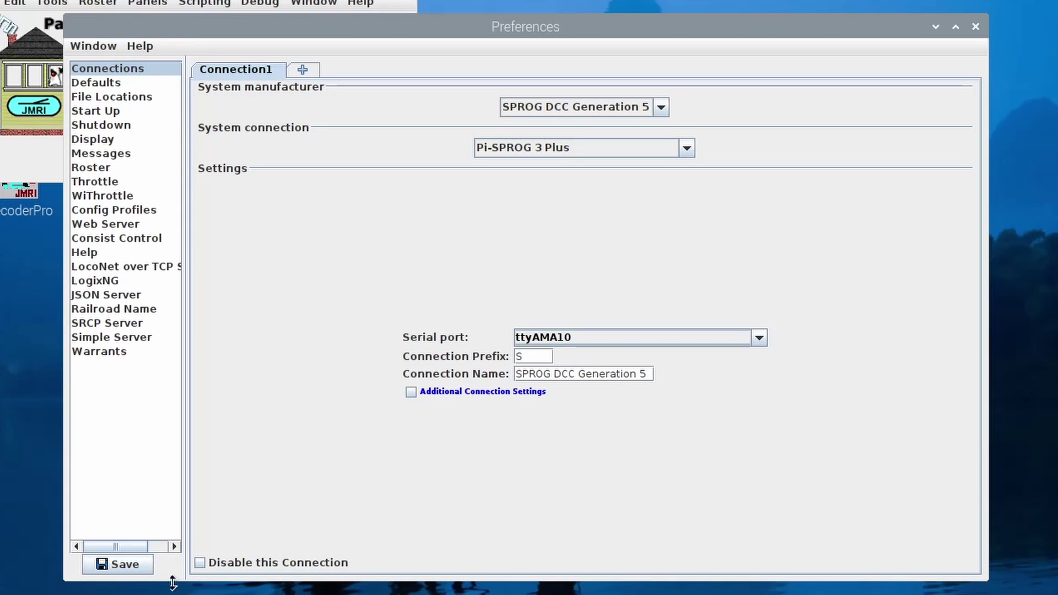
Step: Tick WiThrottle's 'Start automatically with application', save the preferences and restart PanelPro
left_click(111, 196)
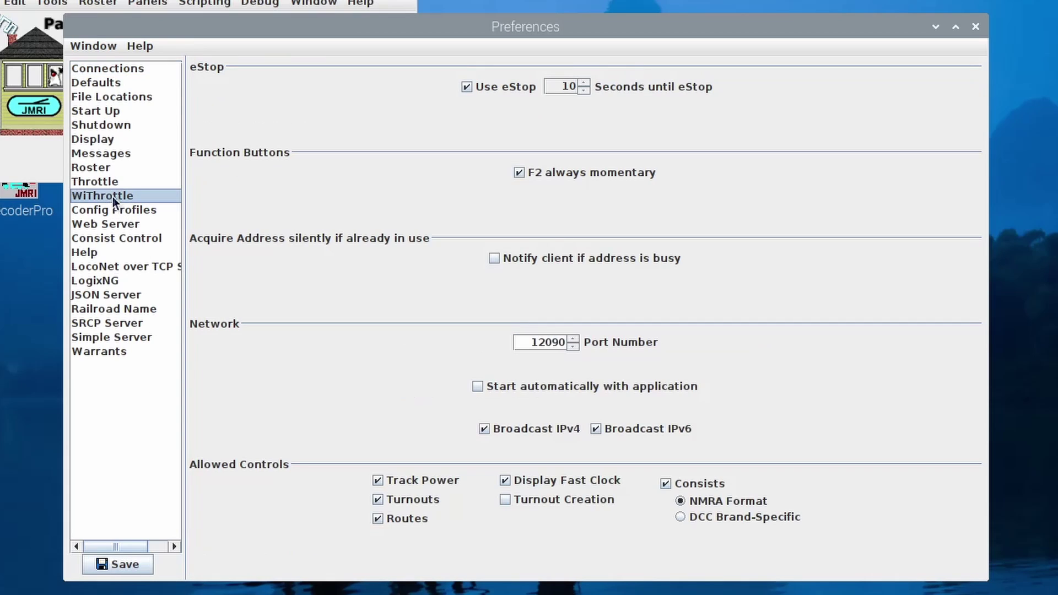
left_click(477, 386)
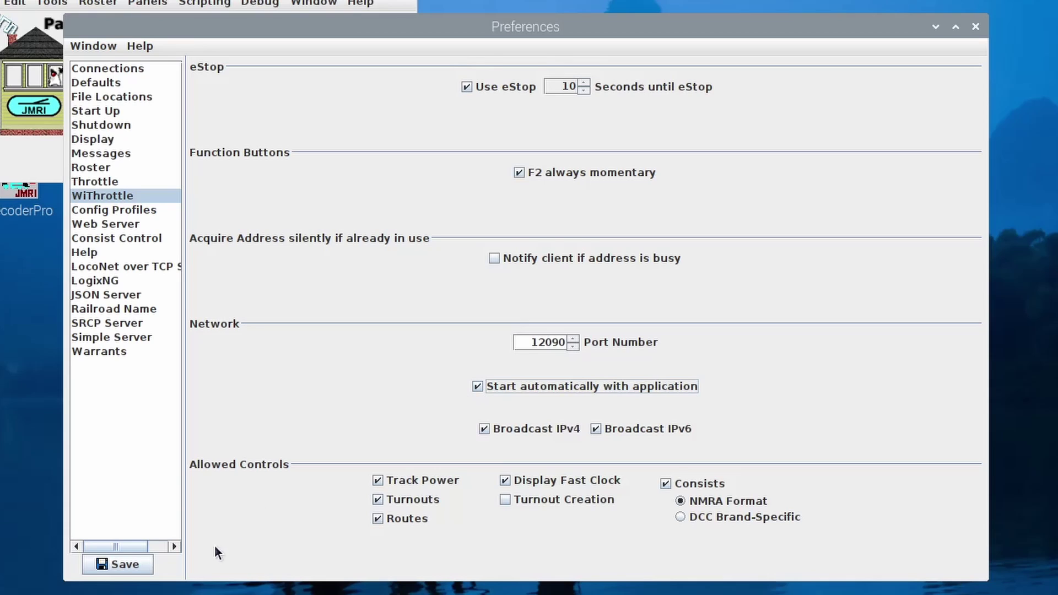
left_click(127, 565)
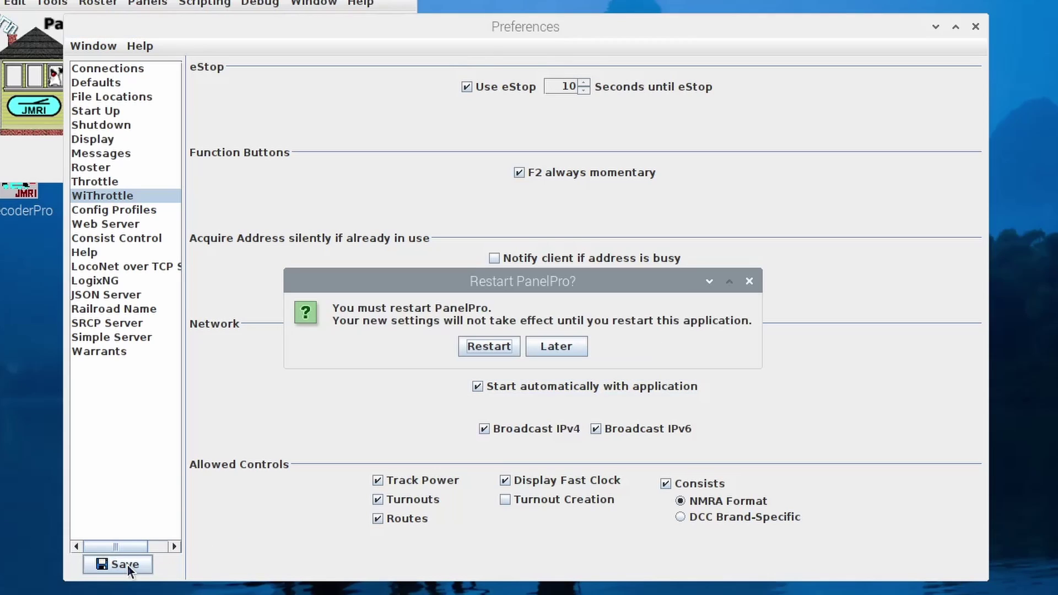
left_click(489, 346)
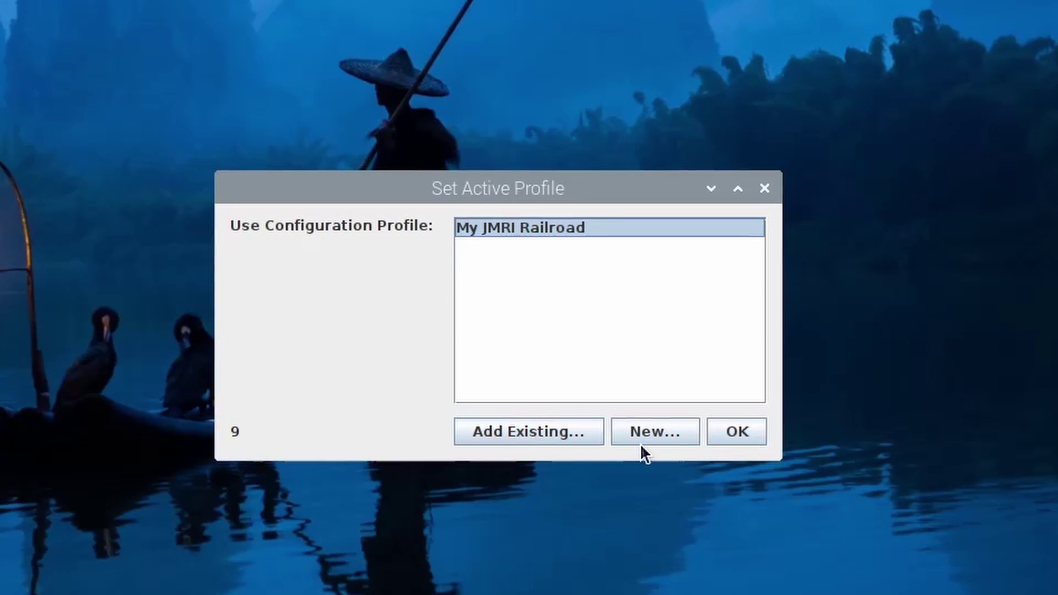
Step: Add a new DecoderPro profile with the name 'DP-Pi-SPROG-3-plus'
left_click(661, 431)
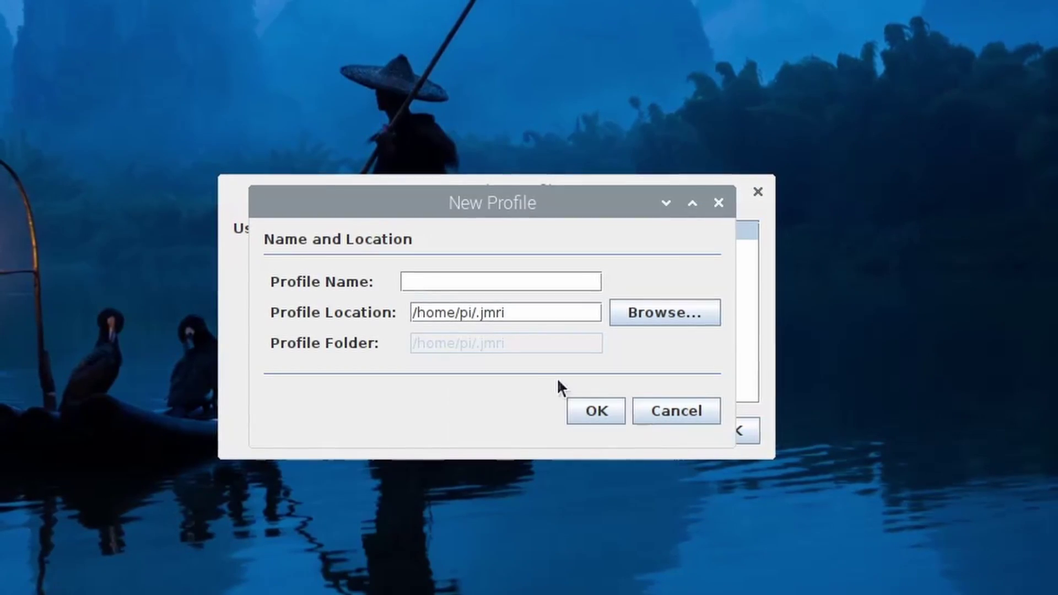
type("DP-Pi-SPR")
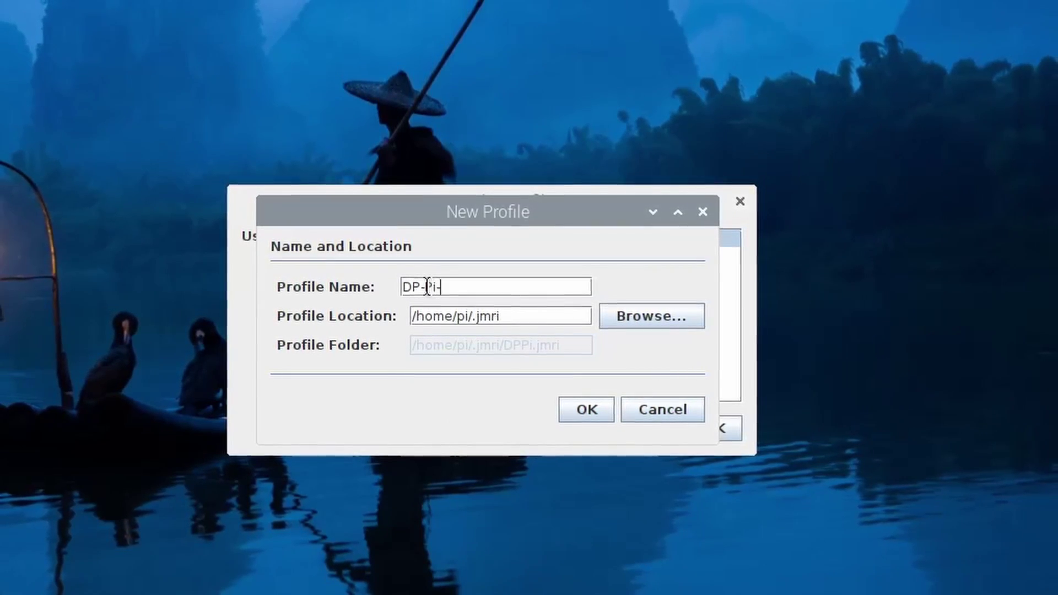
type("OG-3")
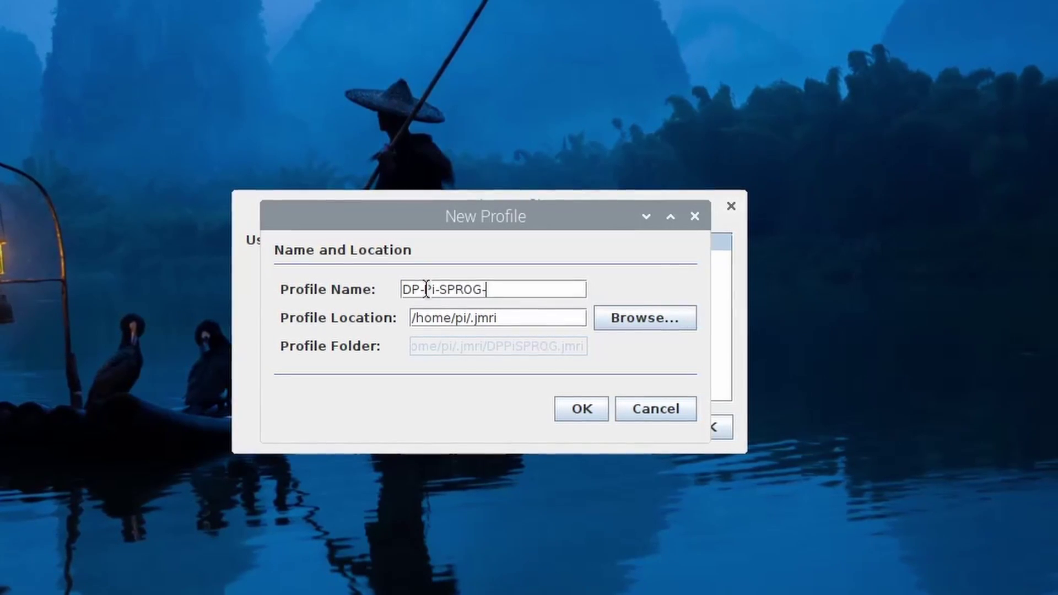
type("-plus")
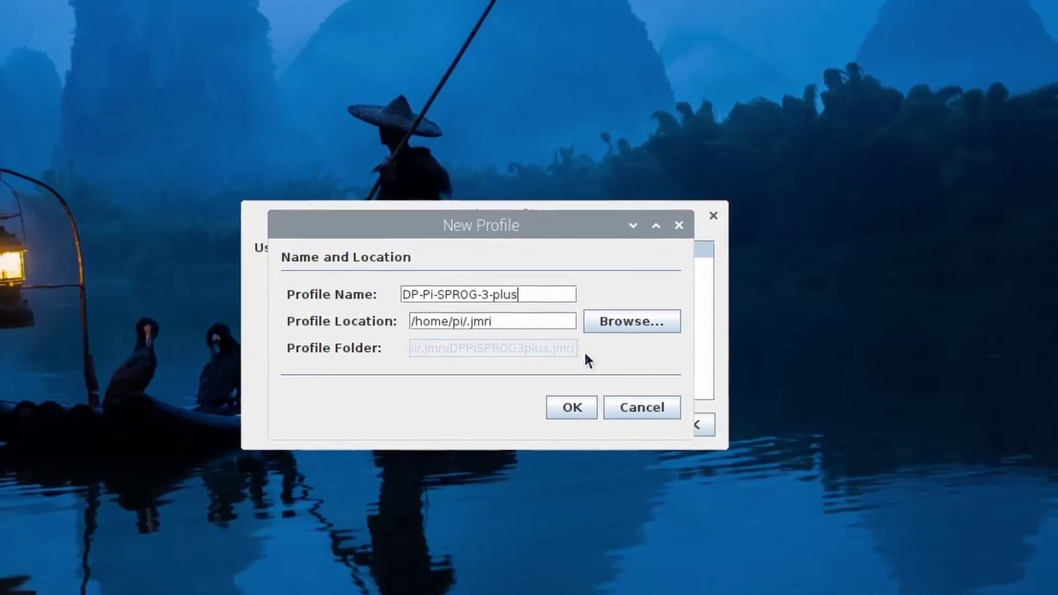
left_click(572, 406)
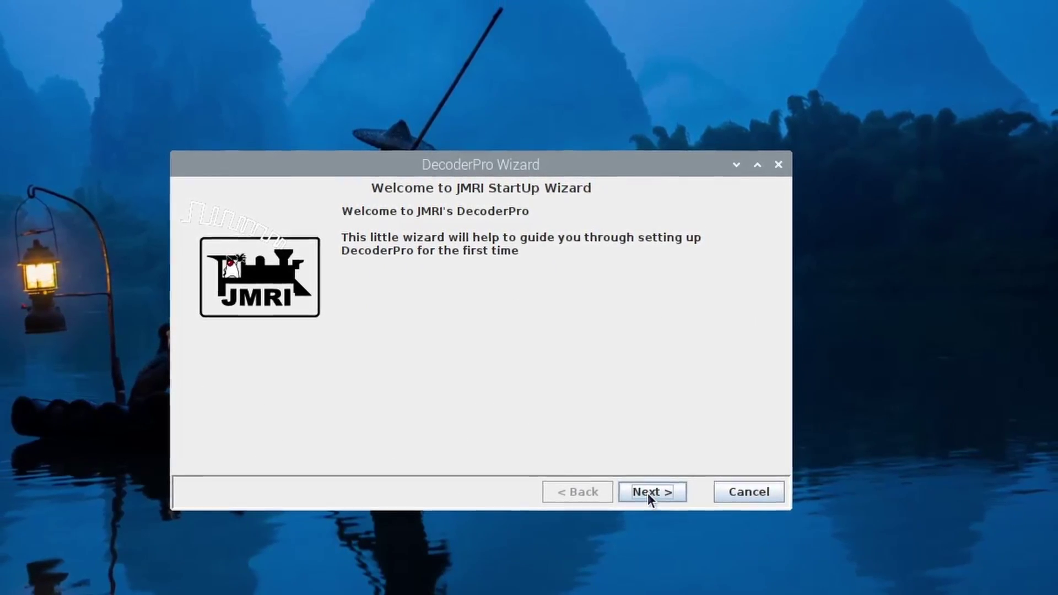
Step: Pass the welcome and English/owner pi pages, then choose SPROG DCC Generation 5
left_click(646, 492)
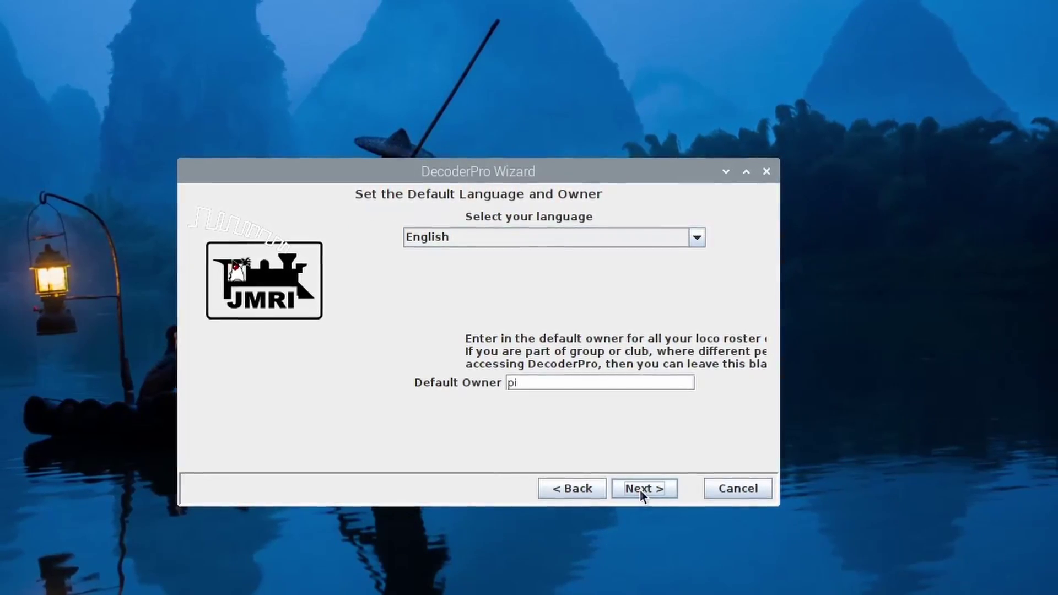
left_click(637, 488)
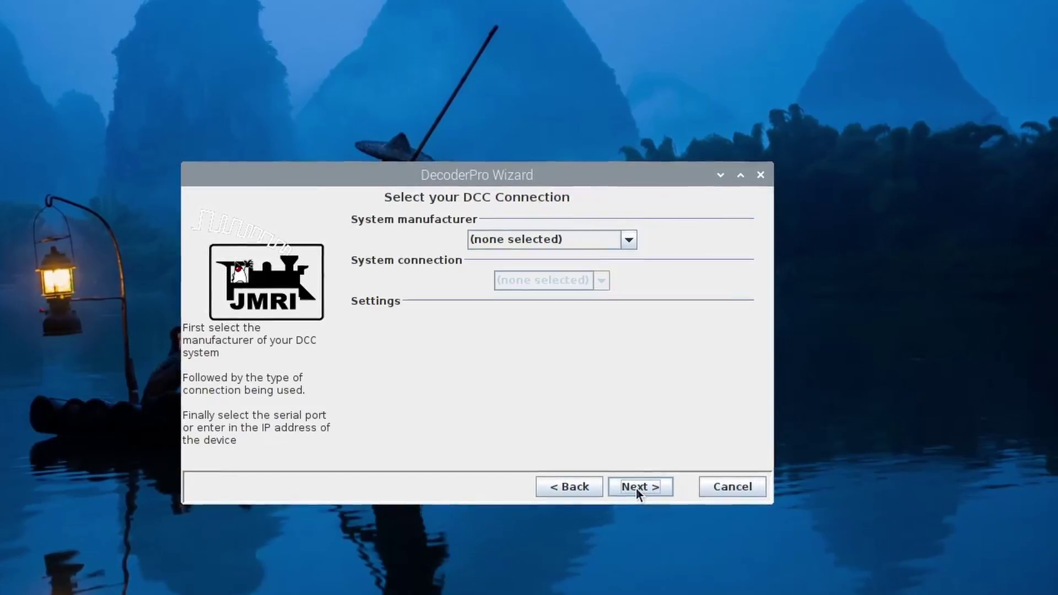
left_click(624, 244)
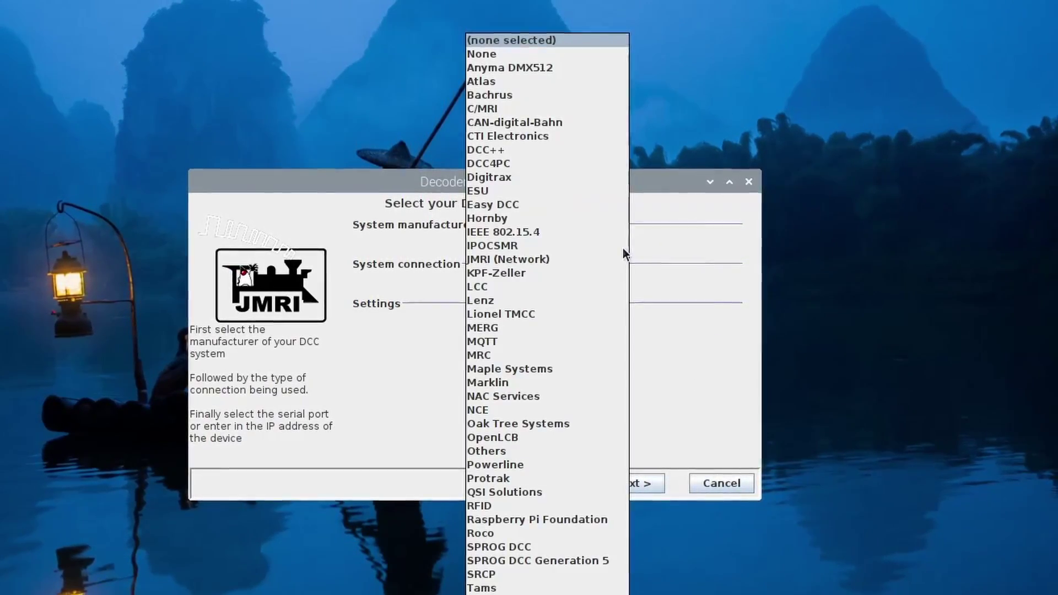
left_click(568, 557)
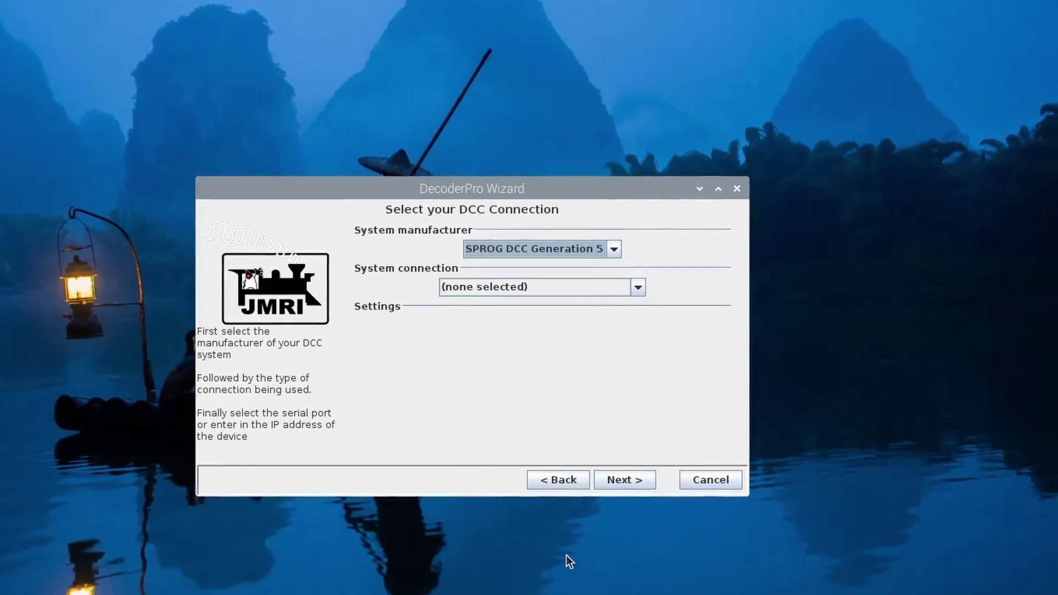
Step: Set the system connection to Pi-SPROG 3 v2 on serial port ttyAMA10
left_click(535, 283)
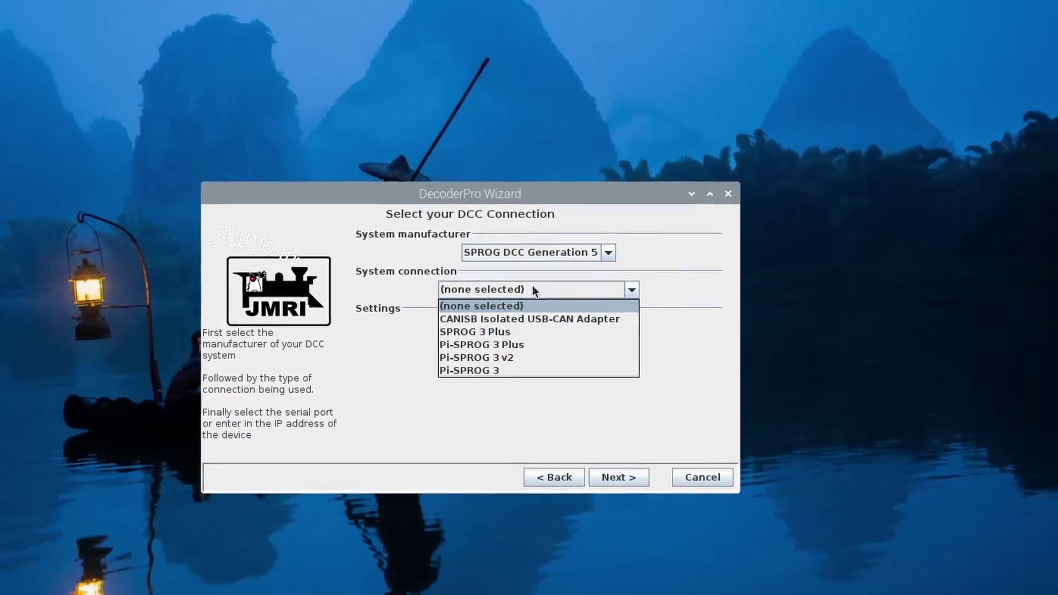
left_click(498, 334)
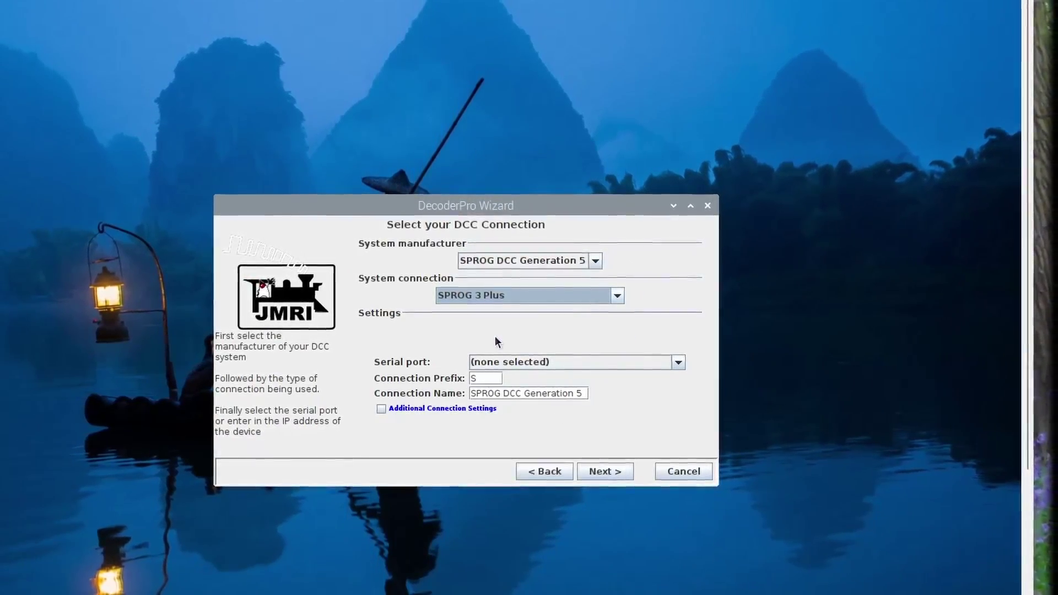
left_click(614, 297)
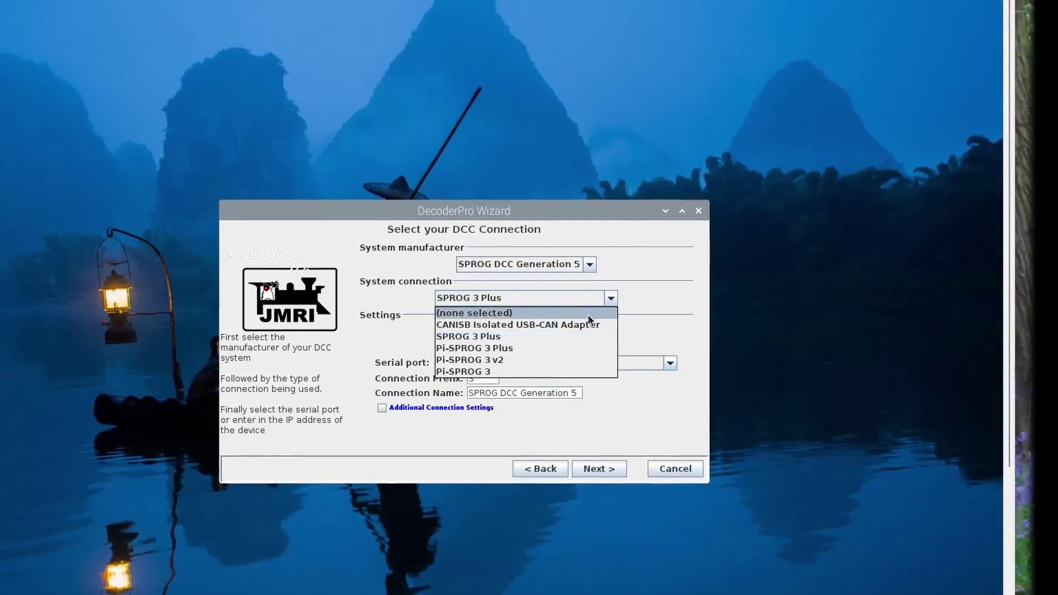
left_click(549, 360)
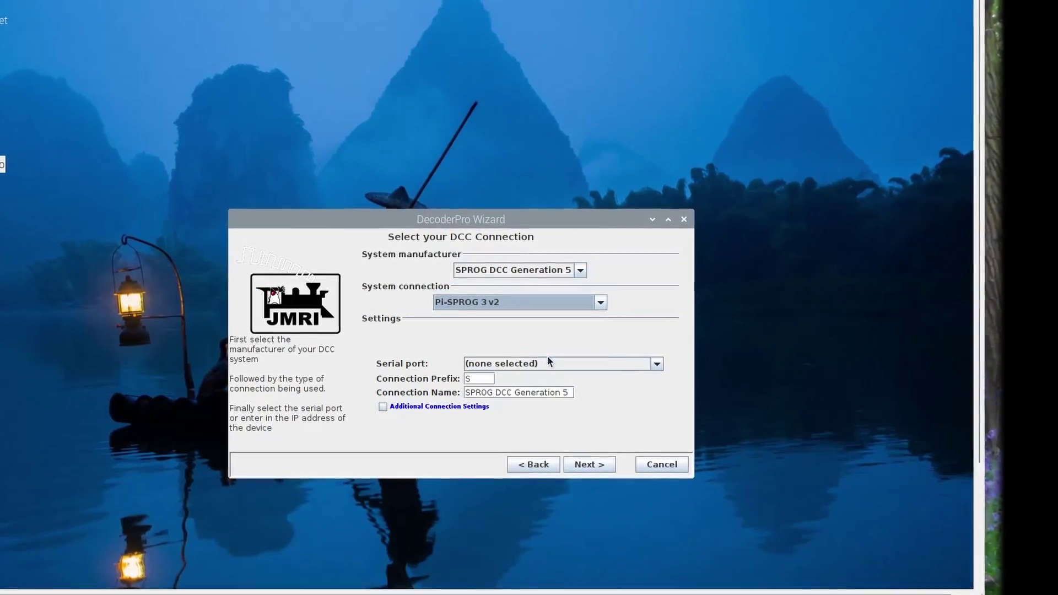
left_click(546, 365)
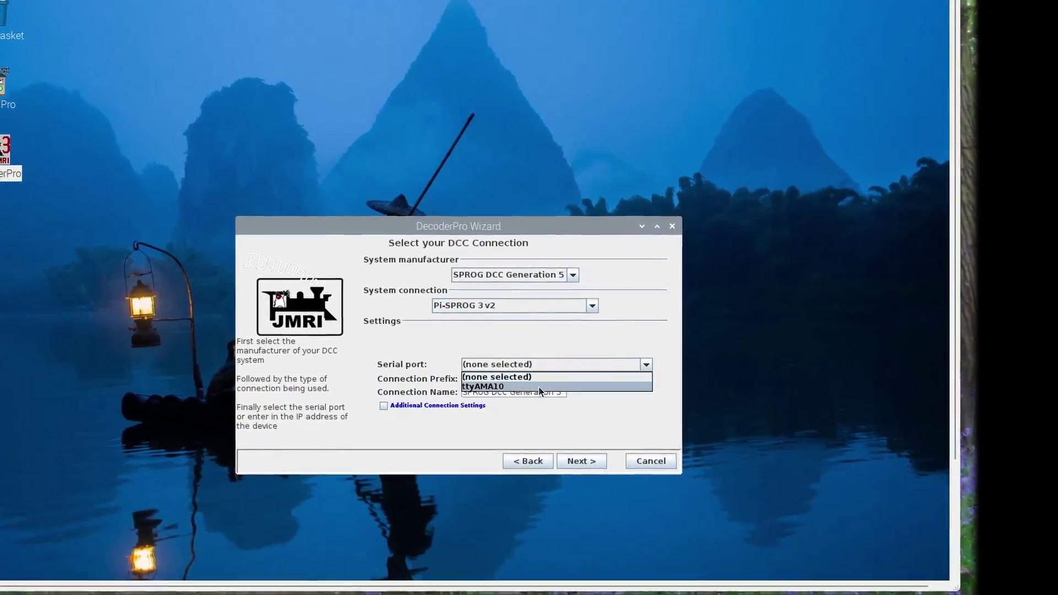
left_click(537, 387)
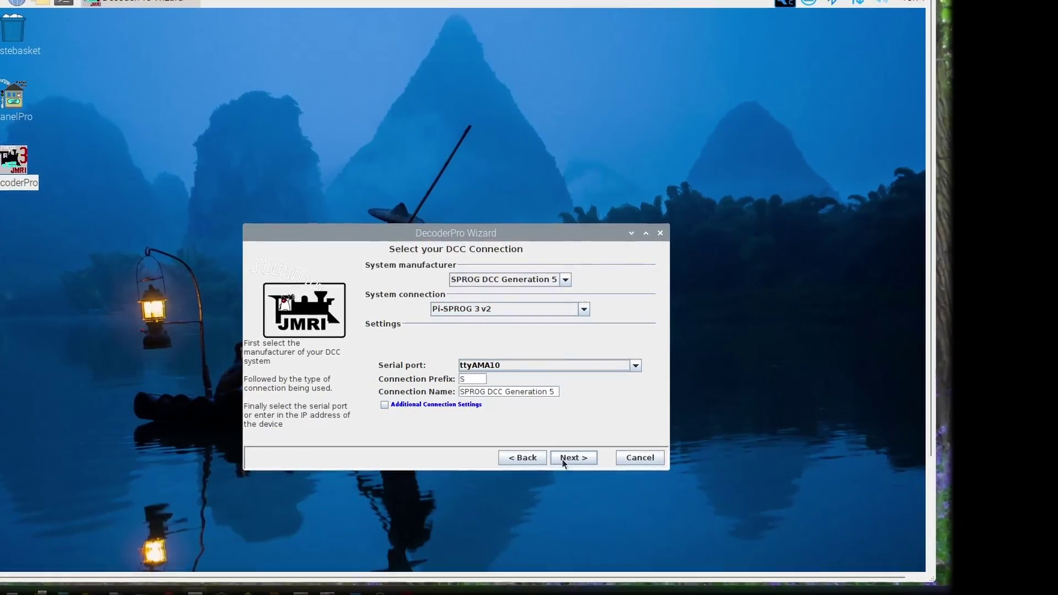
Step: Finish the setup wizard and close the DecoderPro main window
left_click(560, 458)
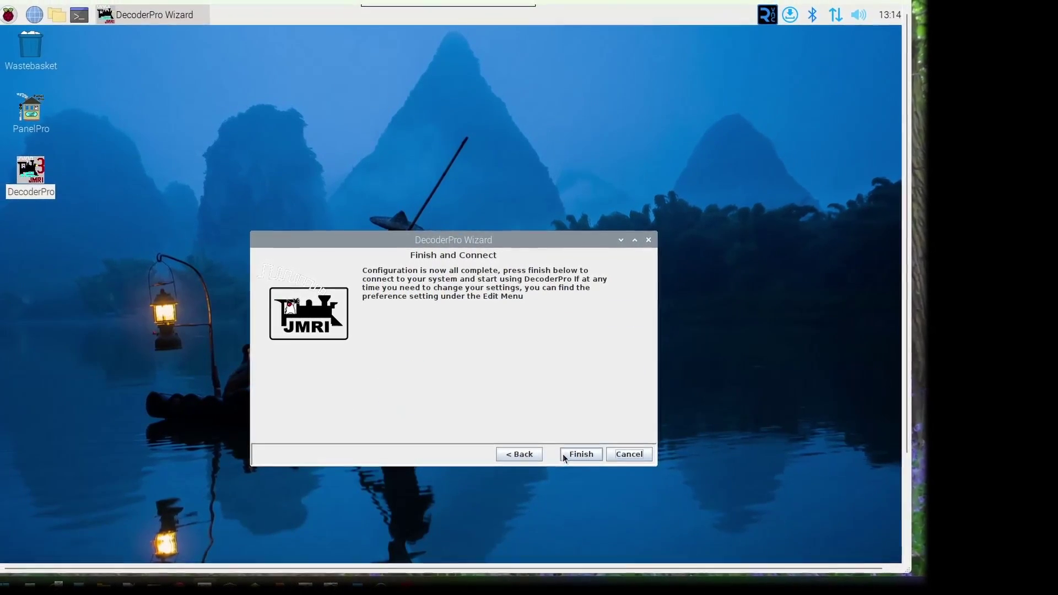
left_click(584, 454)
left_click(568, 48)
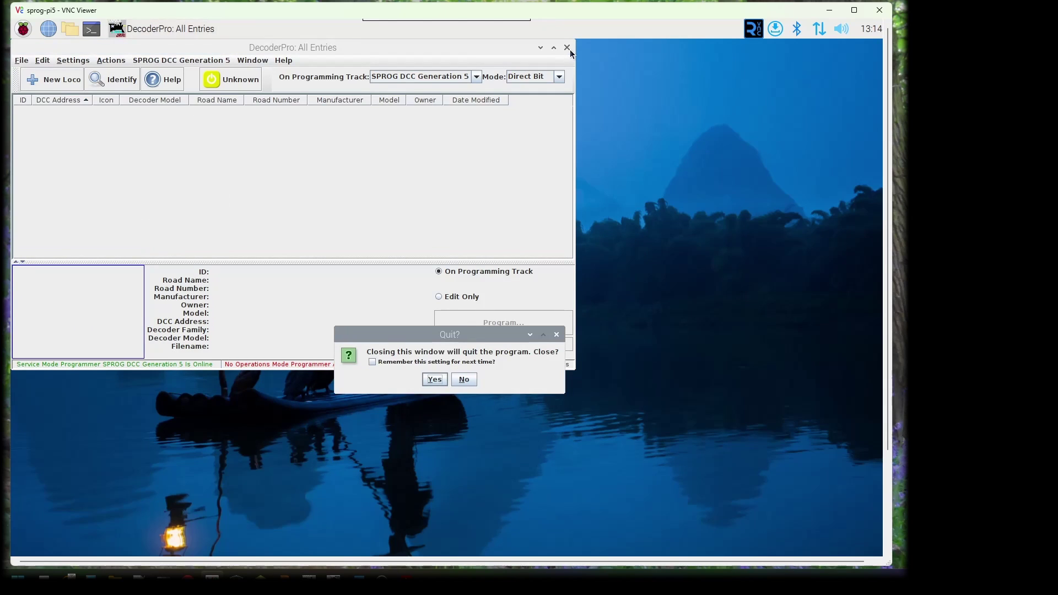
Step: Confirm quitting DecoderPro, then bring up the Wi-Fi country list to pick a country
left_click(434, 380)
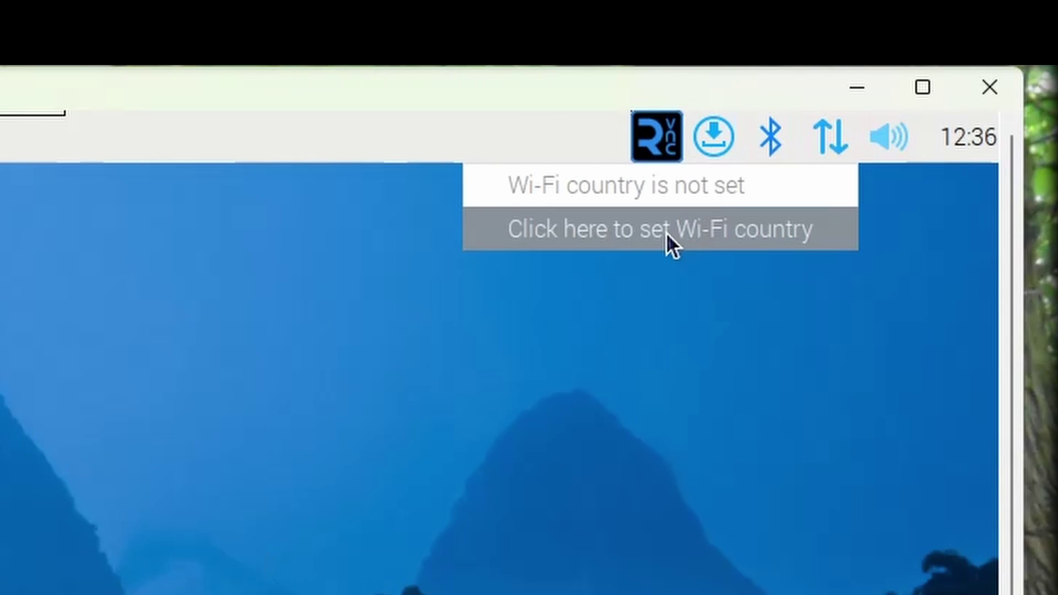
left_click(667, 232)
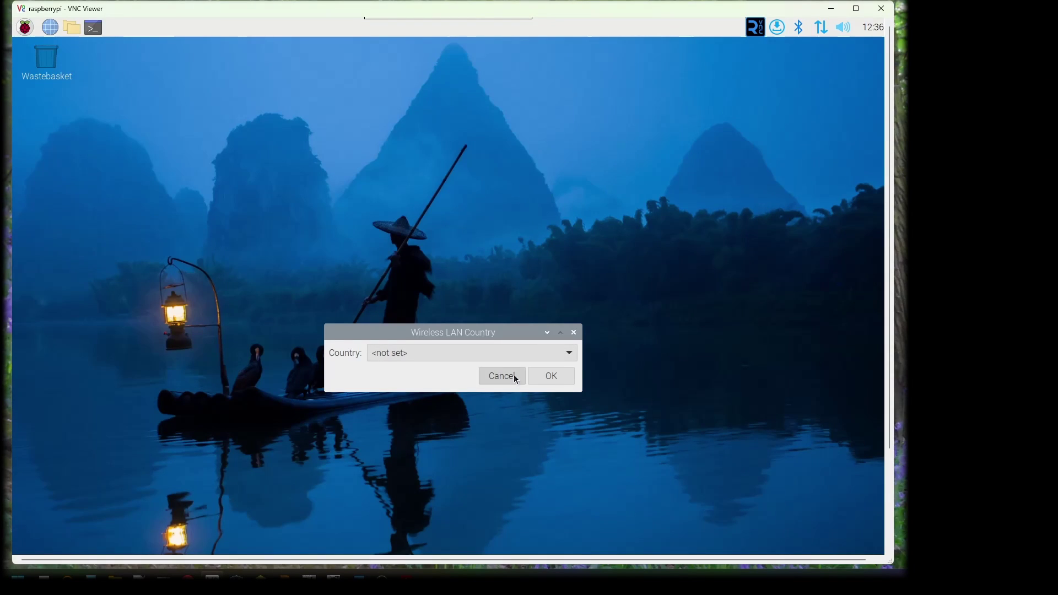
left_click(518, 346)
scroll(500, 465, "down", 5)
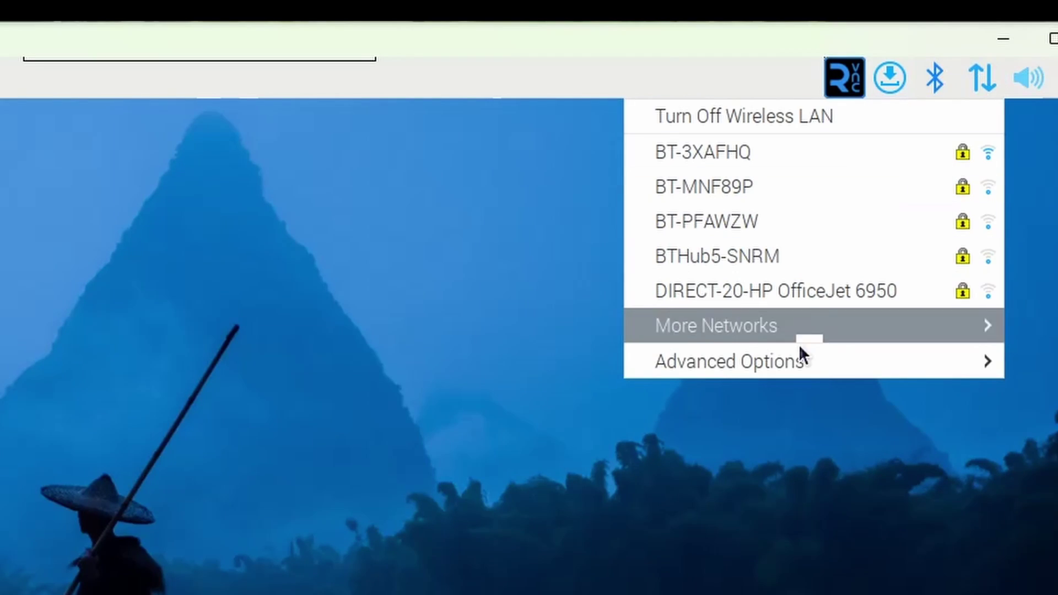
Step: Create hotspot 'sprog-pi5' with WPA & WPA2 Personal security and a password
mouse_move(785, 360)
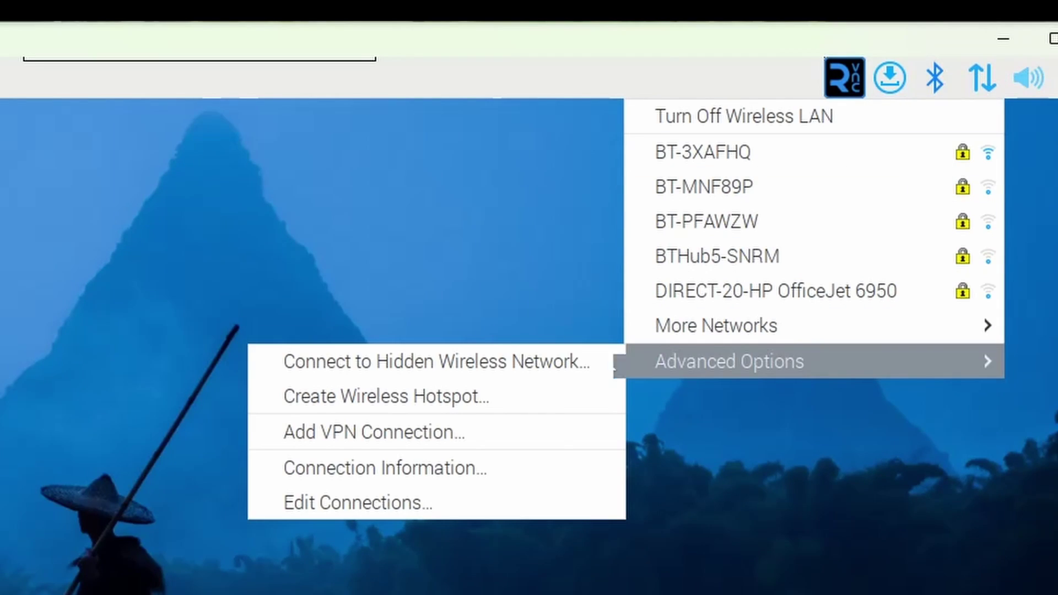
left_click(398, 391)
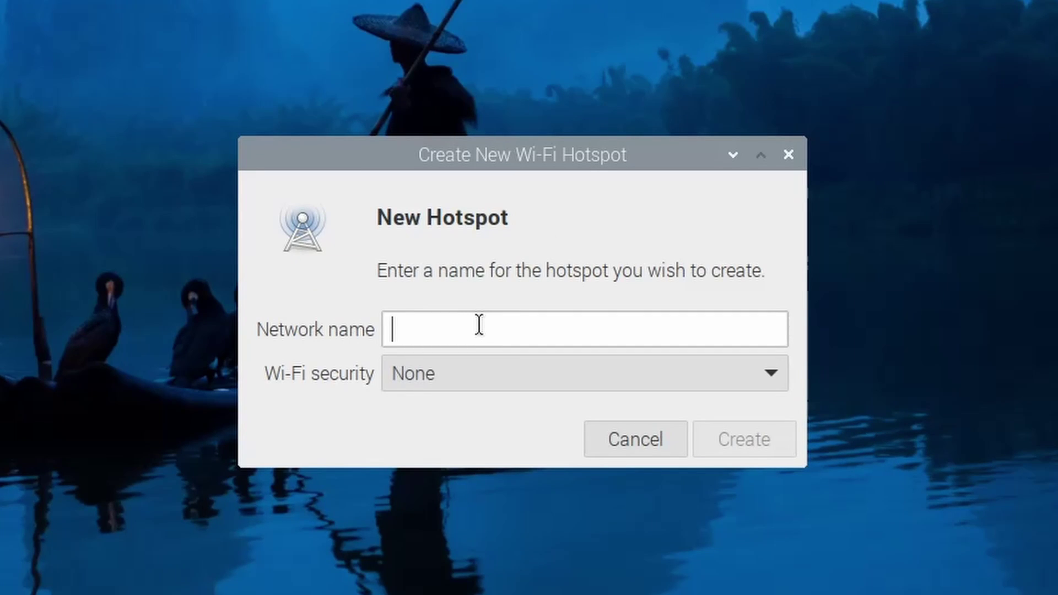
type("spro")
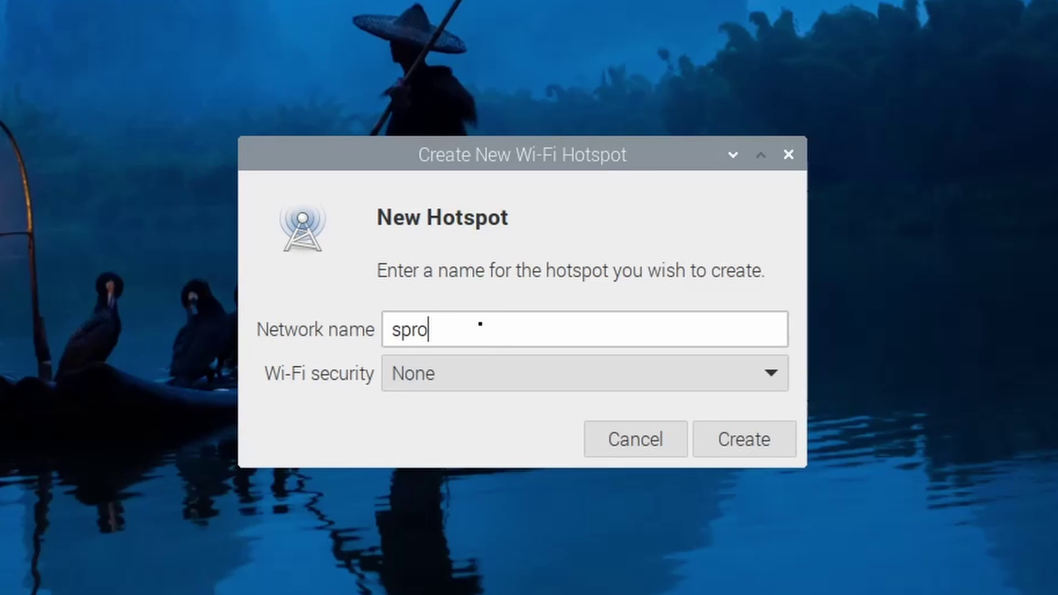
type("g-pi5")
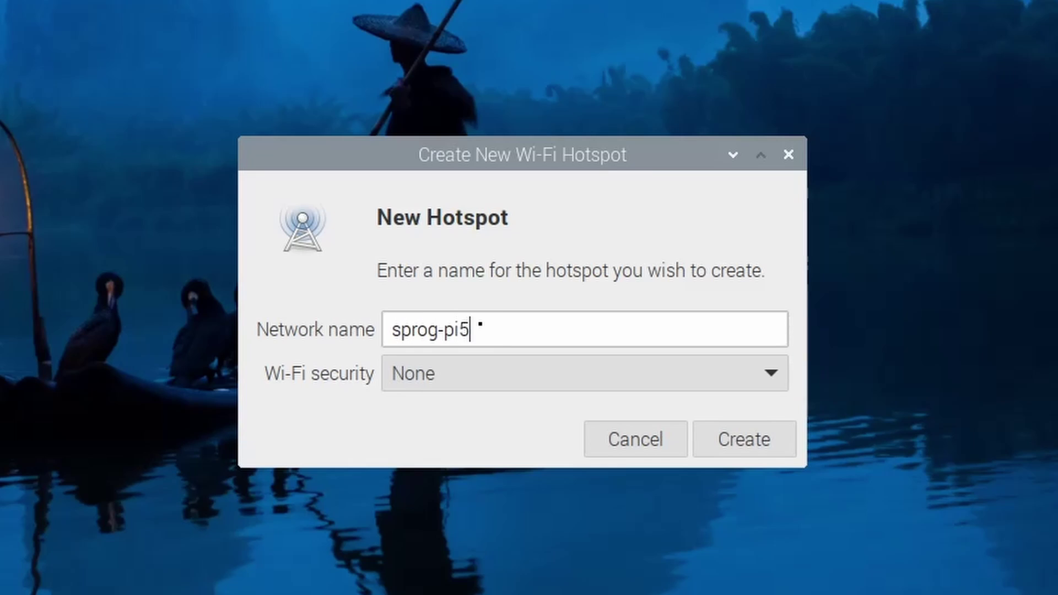
left_click(492, 374)
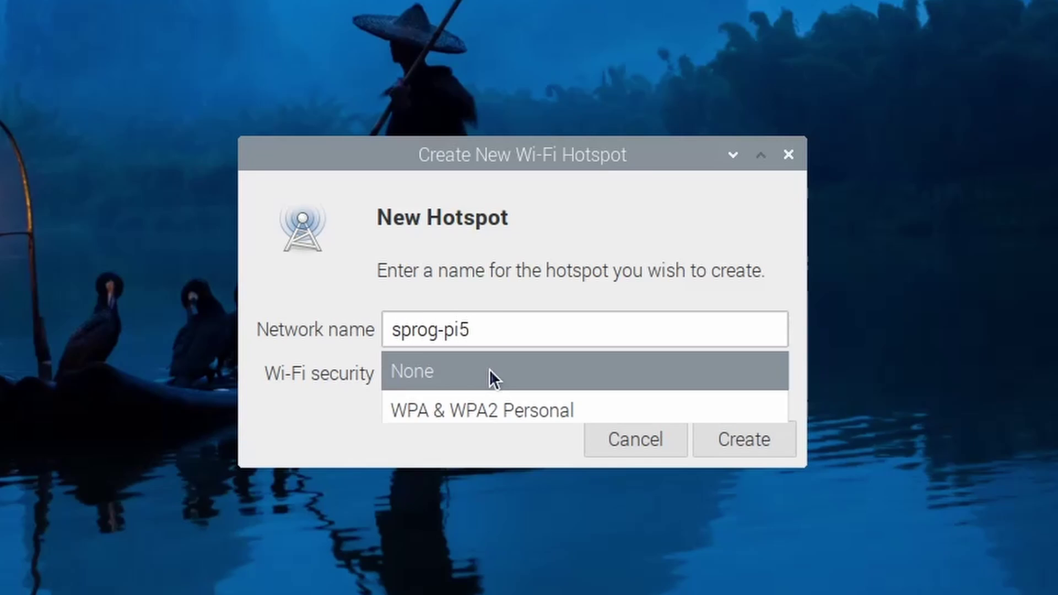
left_click(477, 412)
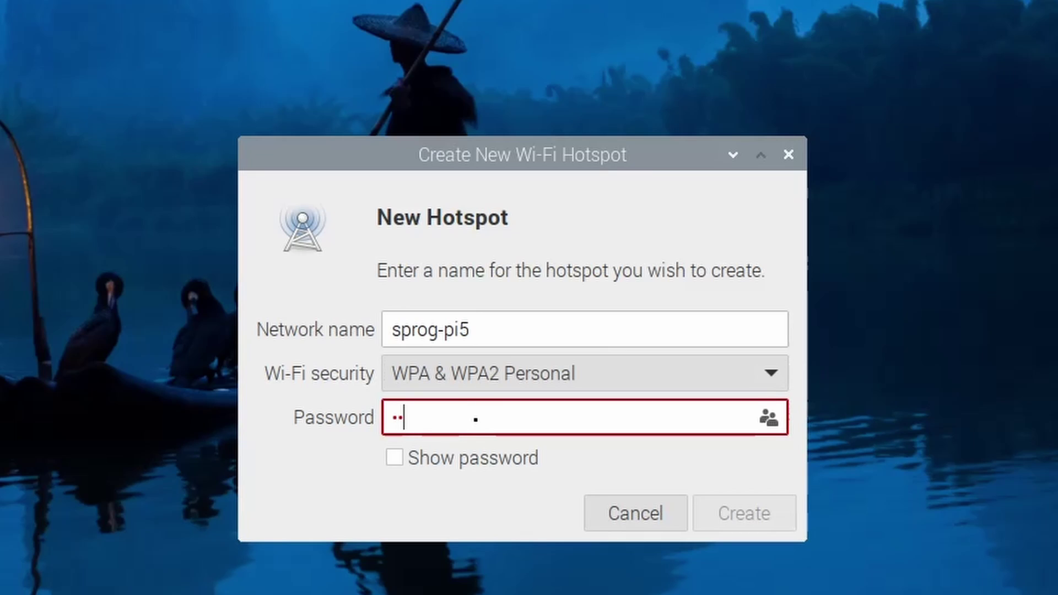
type("******")
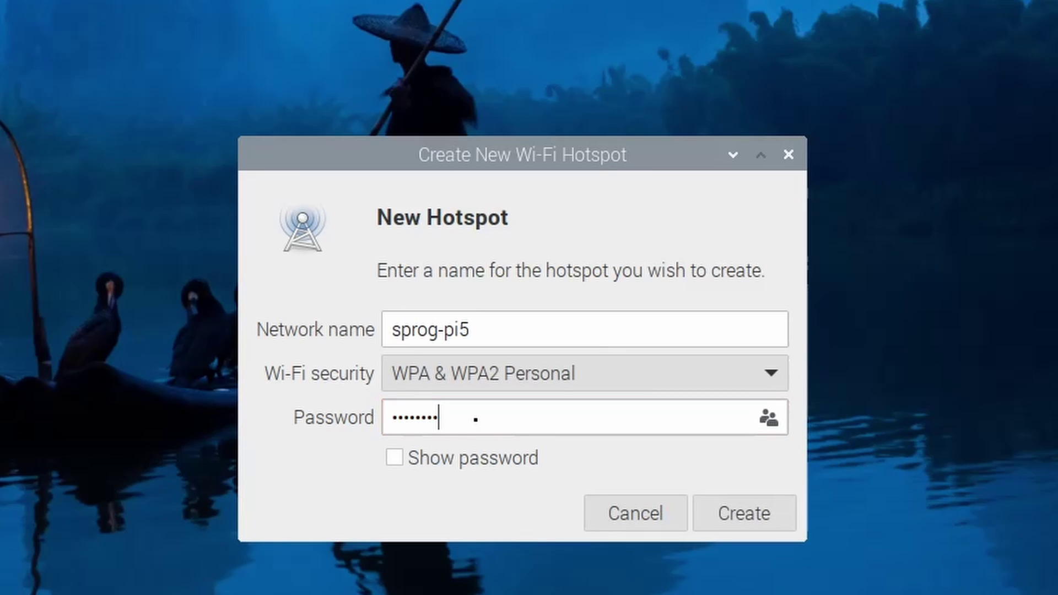
left_click(396, 456)
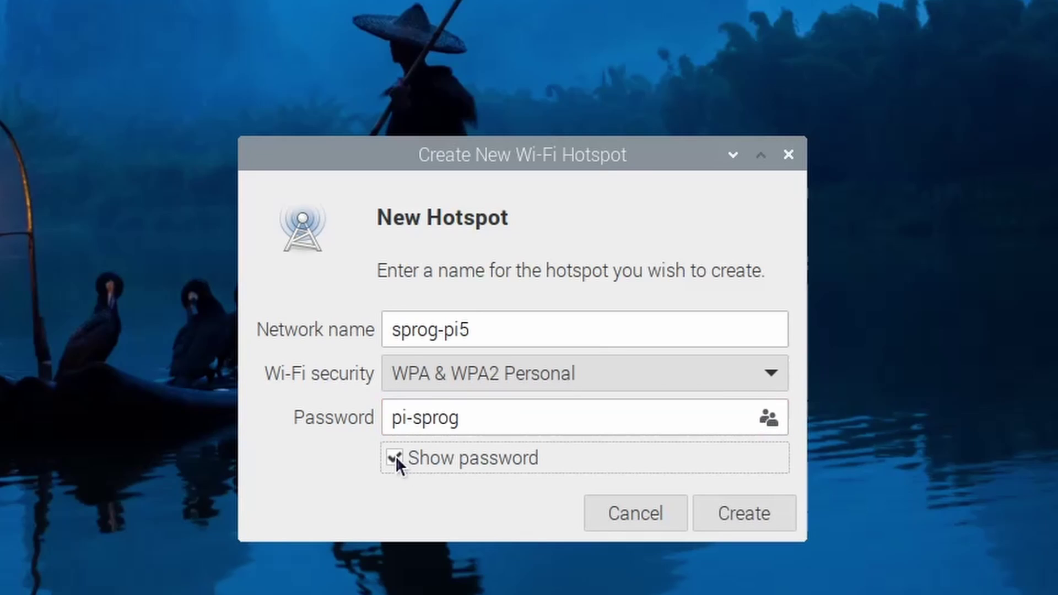
left_click(395, 455)
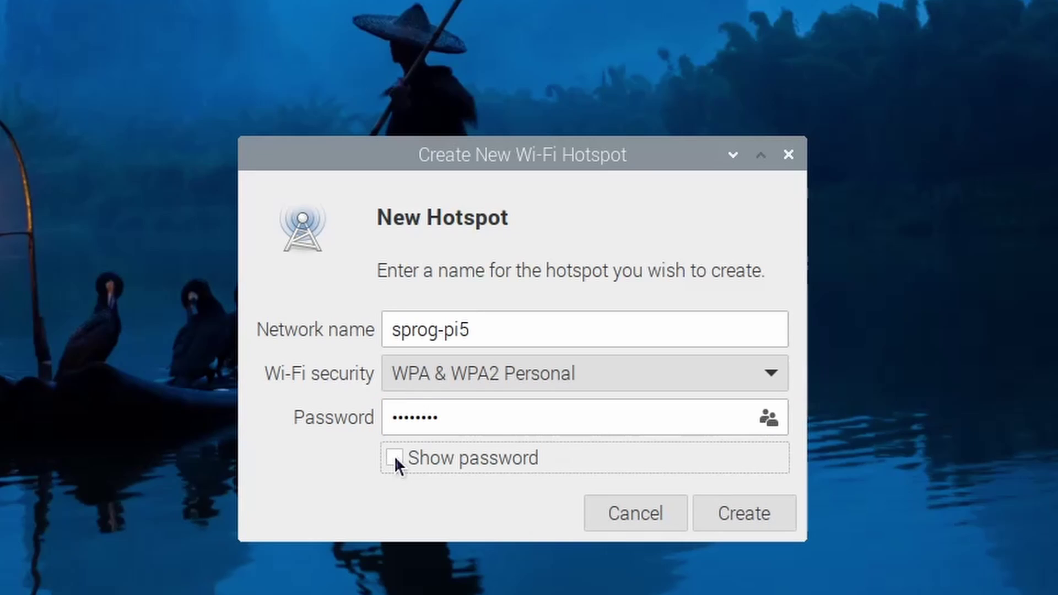
left_click(731, 518)
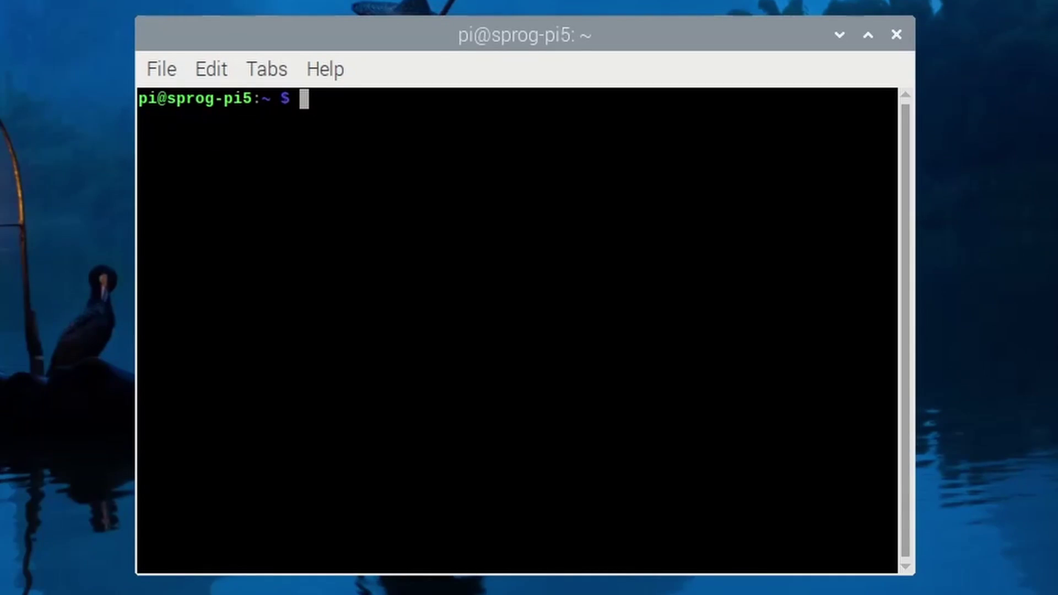
Step: Run sudo nmtui and open the sprog-pi5 connection for editing
type("sudo nmtui")
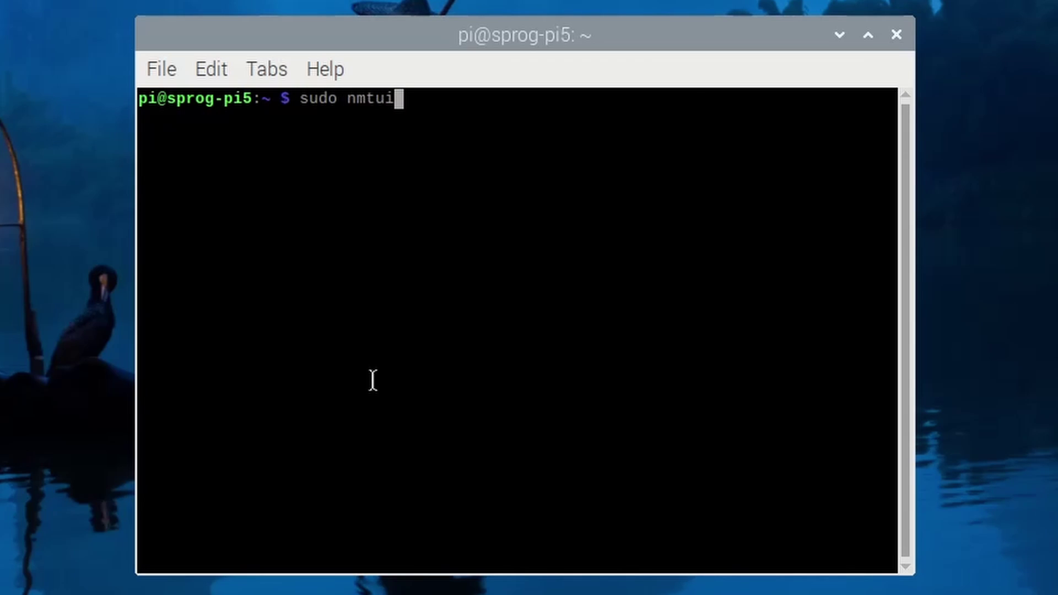
key("Return")
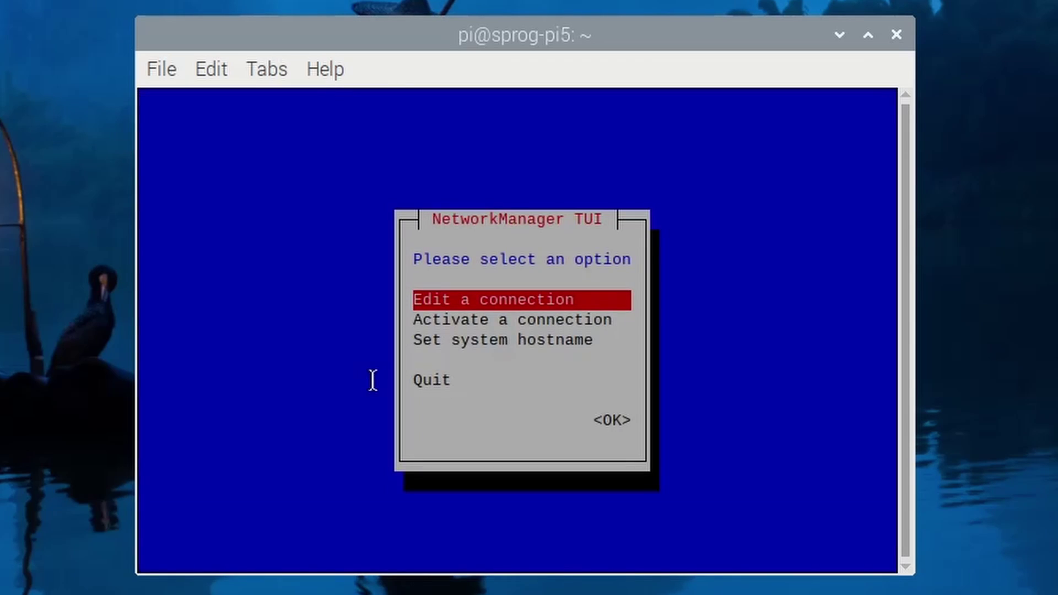
key("Return")
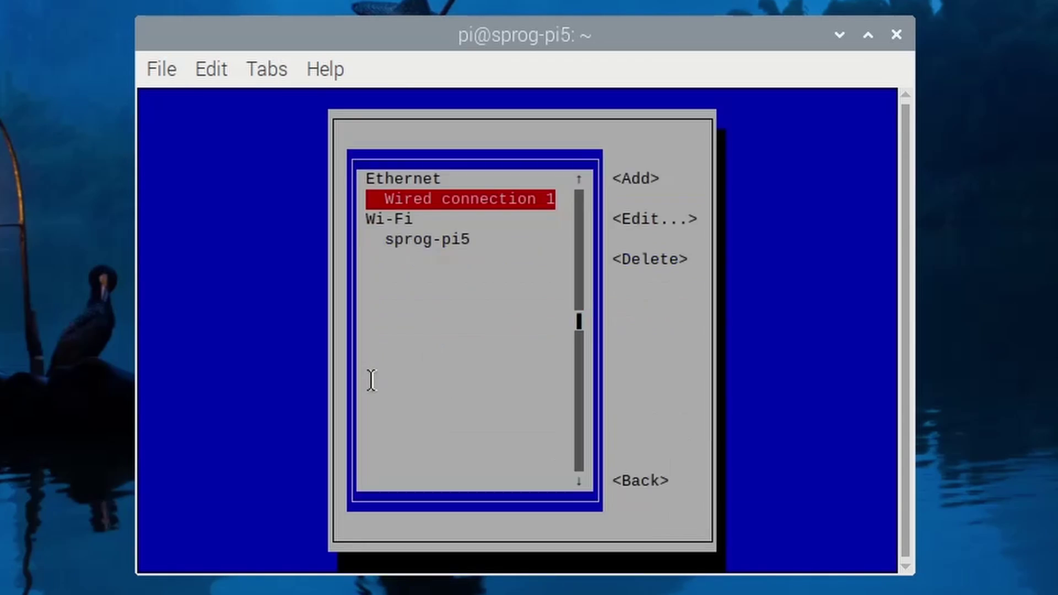
key("Down")
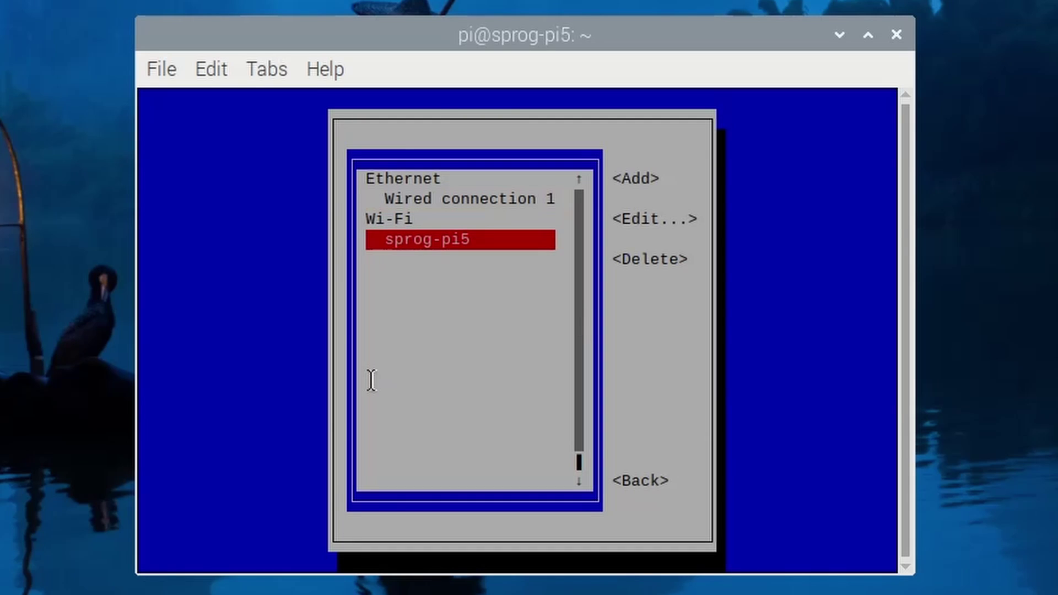
key("Return")
Step: Turn on 'Automatically connect' for sprog-pi5 and save the connection
key("Down")
key("Down")
key("Down")
key("Down")
key("Down")
key("Down")
key("Down")
key("Down")
key("Down")
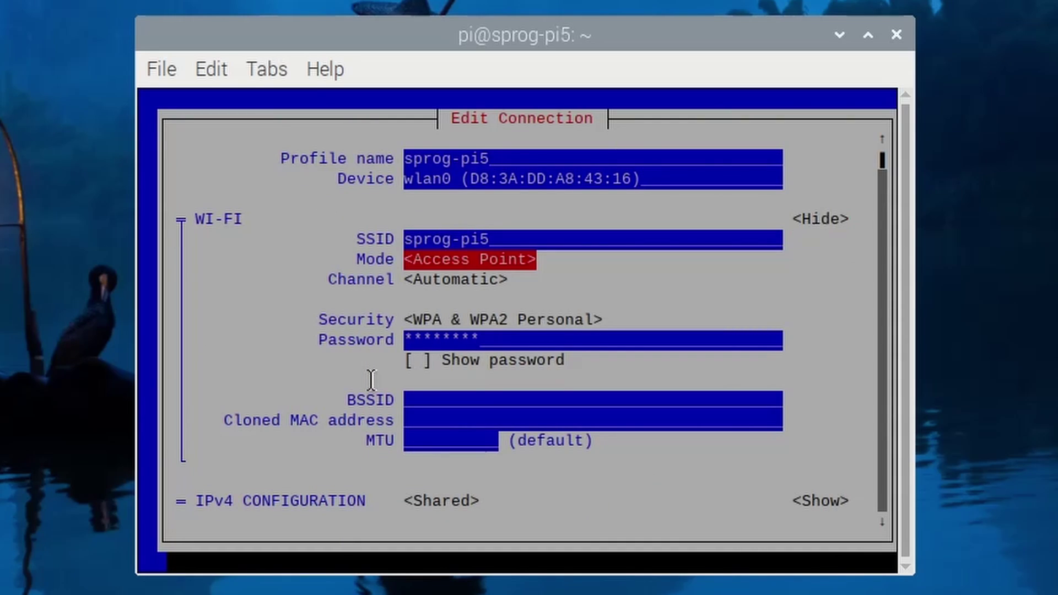
key("Down")
key("Down")
key("Down")
key("Down")
key("Down")
key("Down")
key("Down")
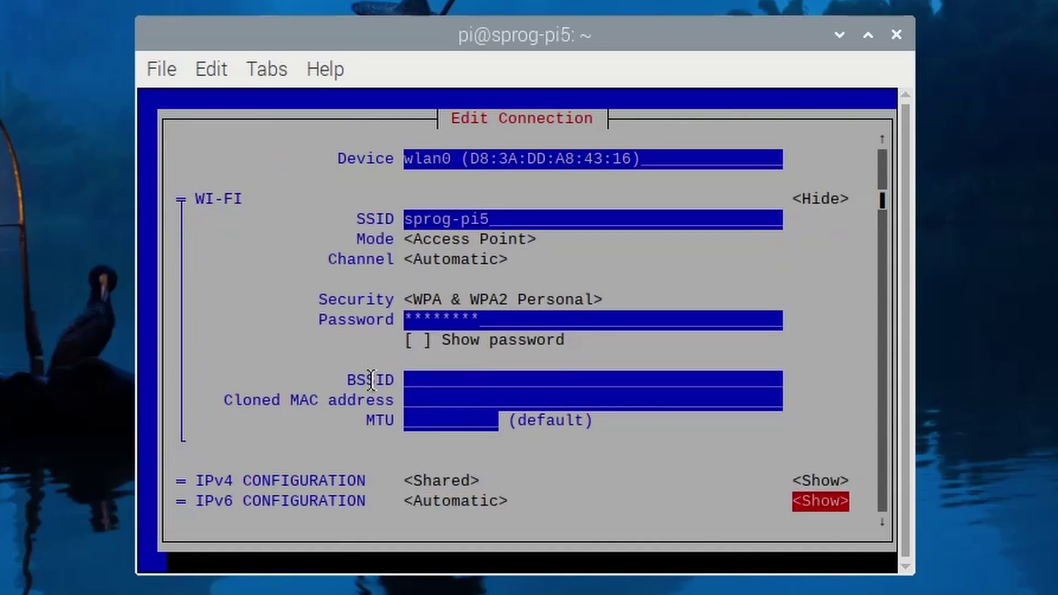
key("Up")
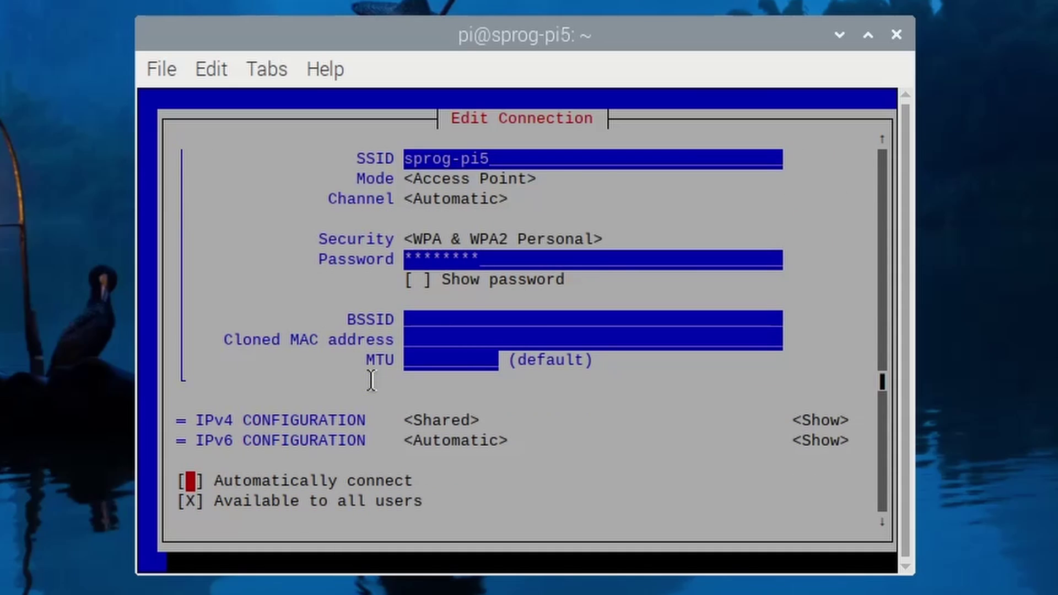
key("space")
key("Down")
key("Down")
key("Right")
key("Return")
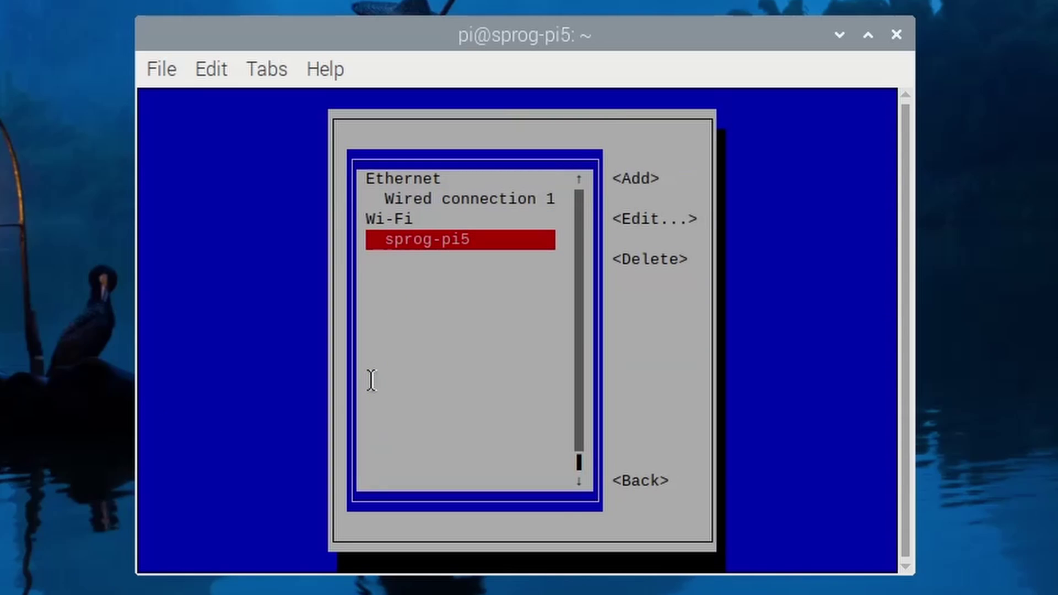
Step: Leave the connection list and quit nmtui back to the shell
key("Tab")
key("Tab")
key("Tab")
key("Tab")
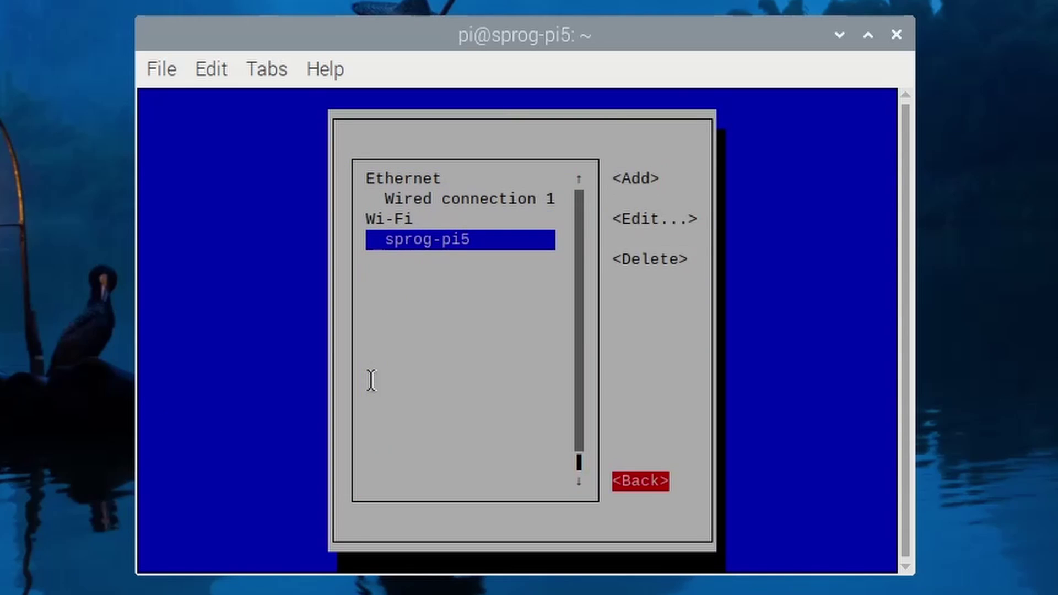
key("Return")
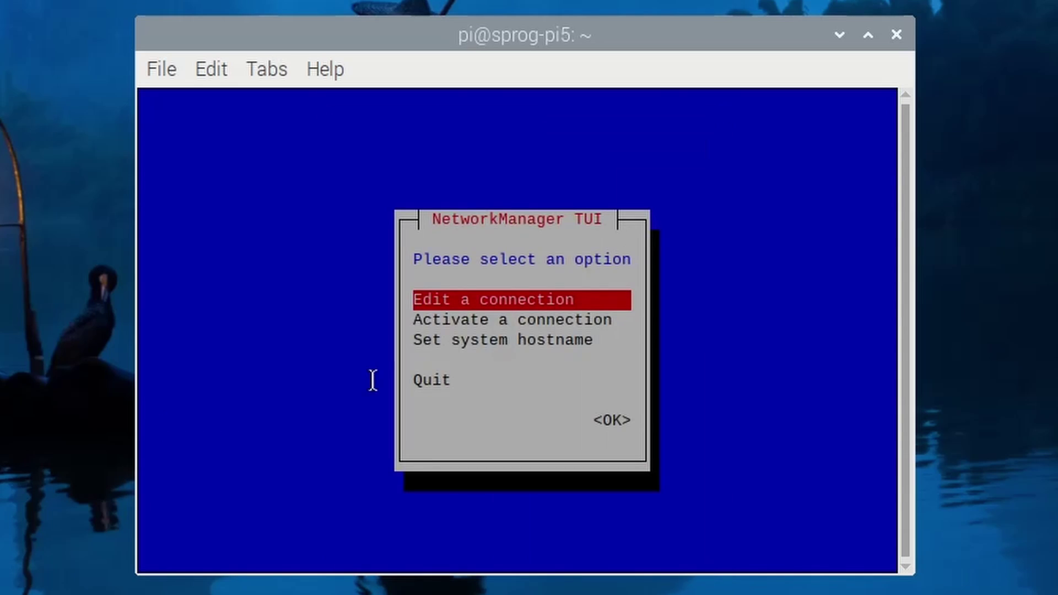
key("Down")
key("Down")
key("Down")
key("Return")
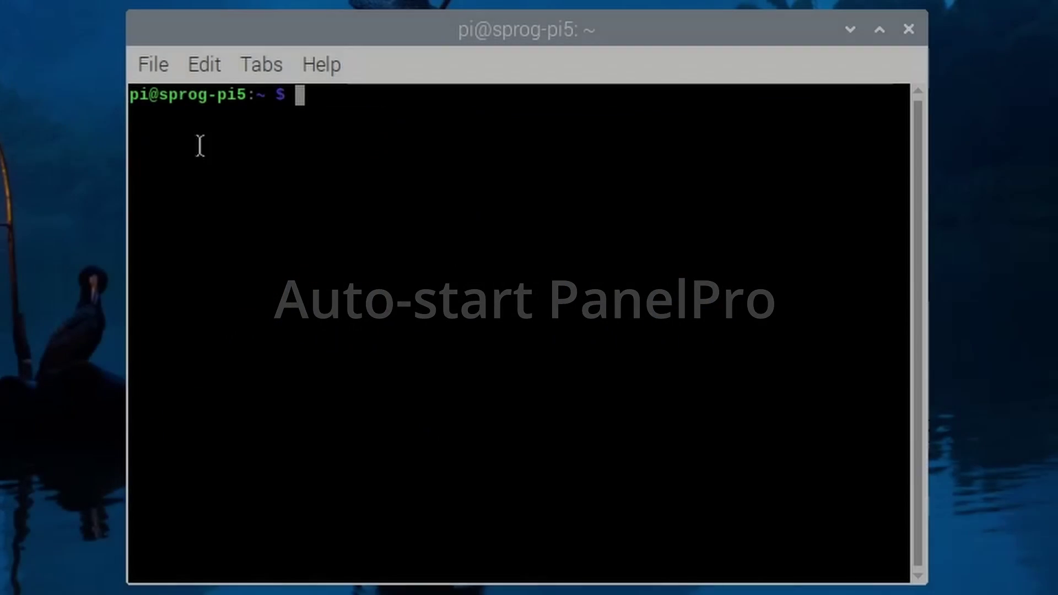
Step: Create .config/lxsession/LXDE-pi and copy /etc/xdg/lxsession/LXDE-pi/autostart into it
type("sudo mkdir -p .config/lxsession/LXDE-pi")
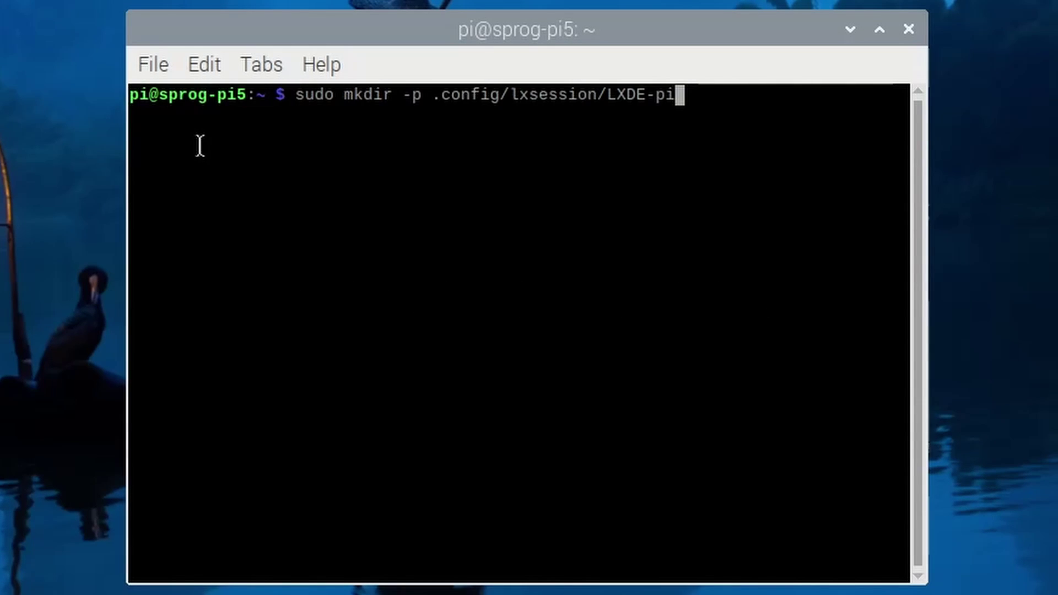
key("Return")
type("sudo cp /etc/xdg/lxsession/LXDE-pi/autostart .config/lxsession/LXDE-pi/")
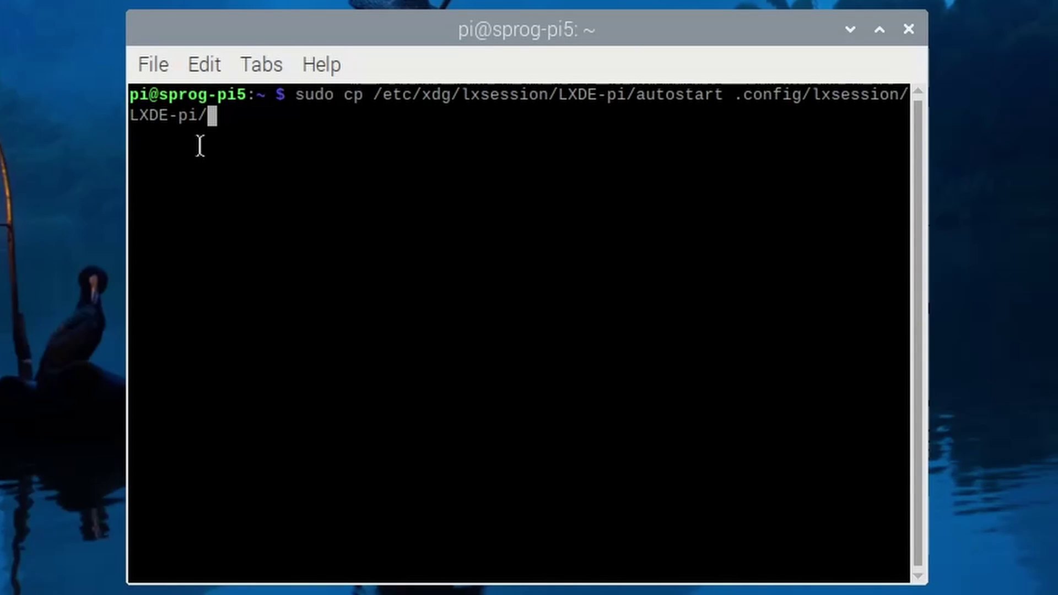
key("Return")
Step: Open the copied autostart file with sudo nano to check the PanelPro line
type("sudo nano .config/lxsession/LXDE-pi/autostart")
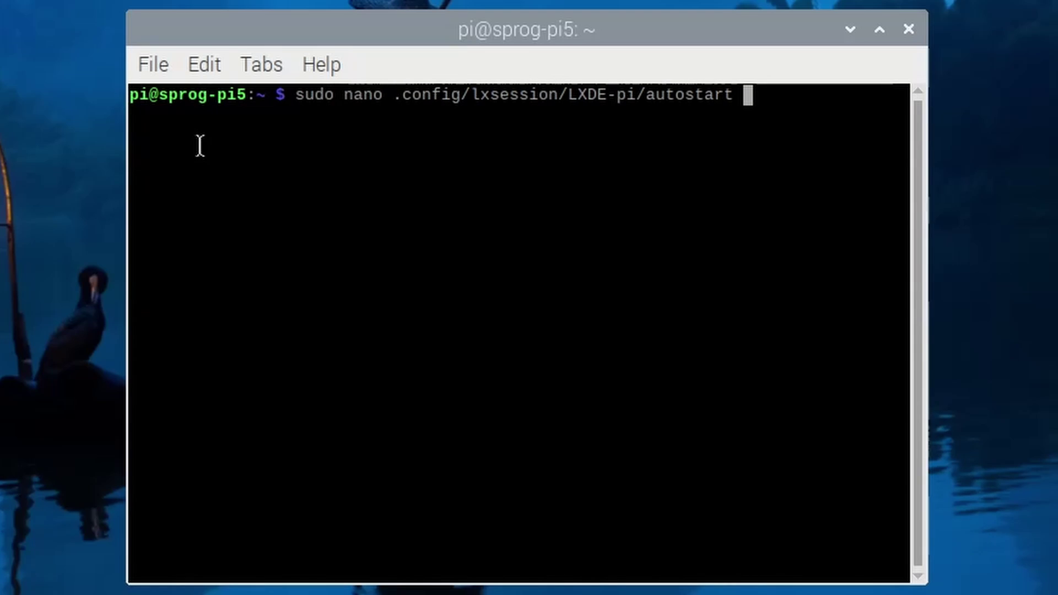
key("Return")
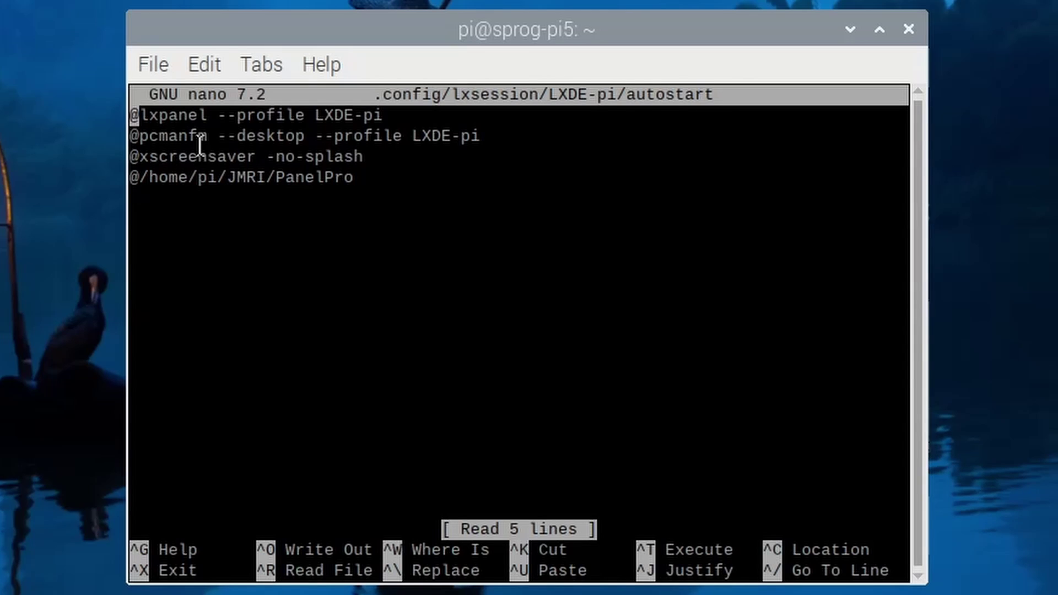
key("Down")
key("Down")
key("Down")
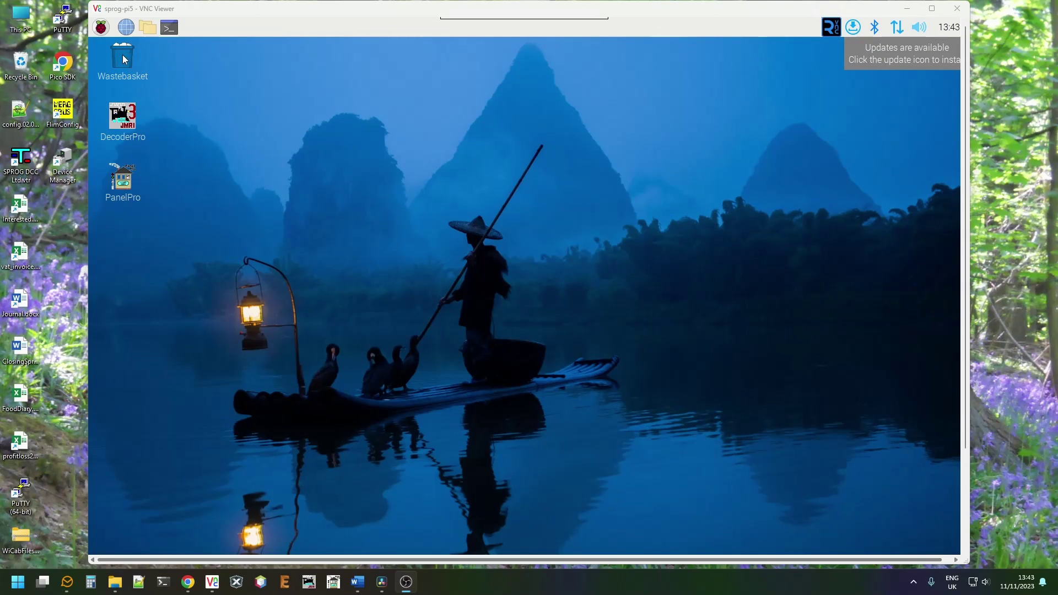
Step: Reboot the Raspberry Pi via the Raspberry menu's Shutdown options
left_click(101, 27)
left_click(168, 227)
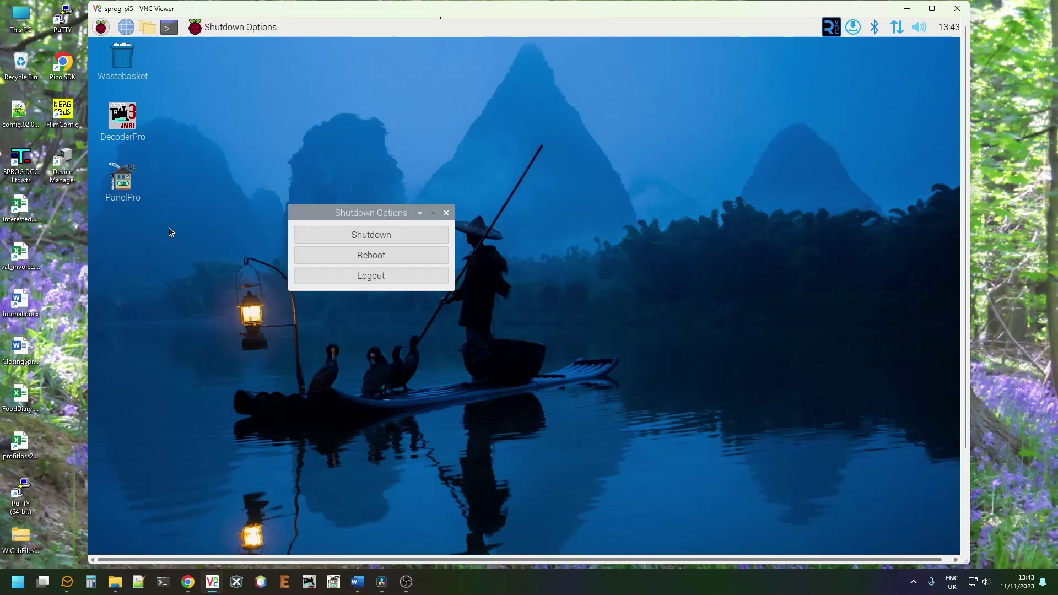
left_click(351, 257)
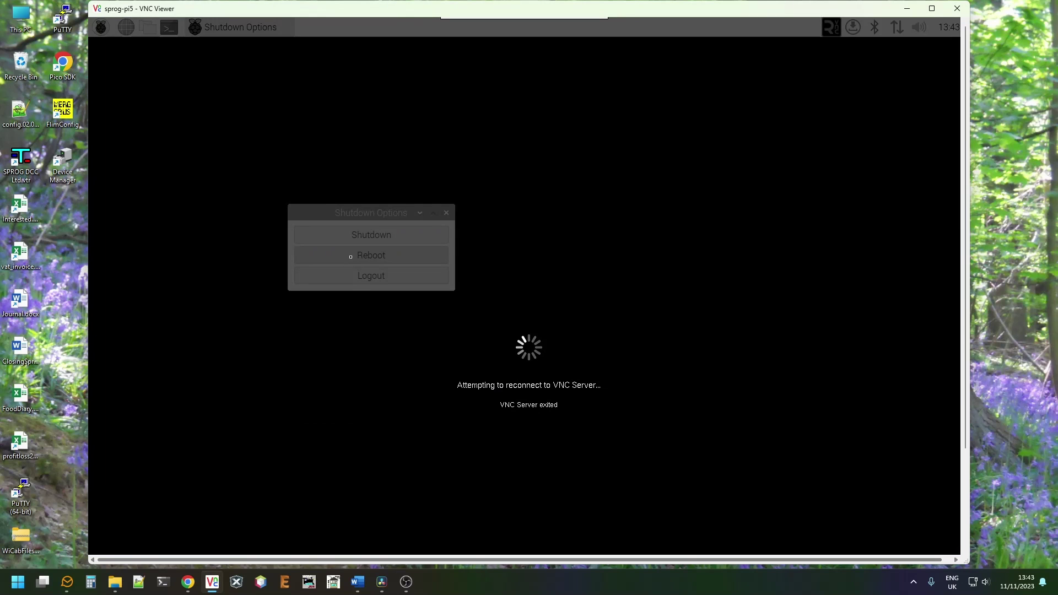